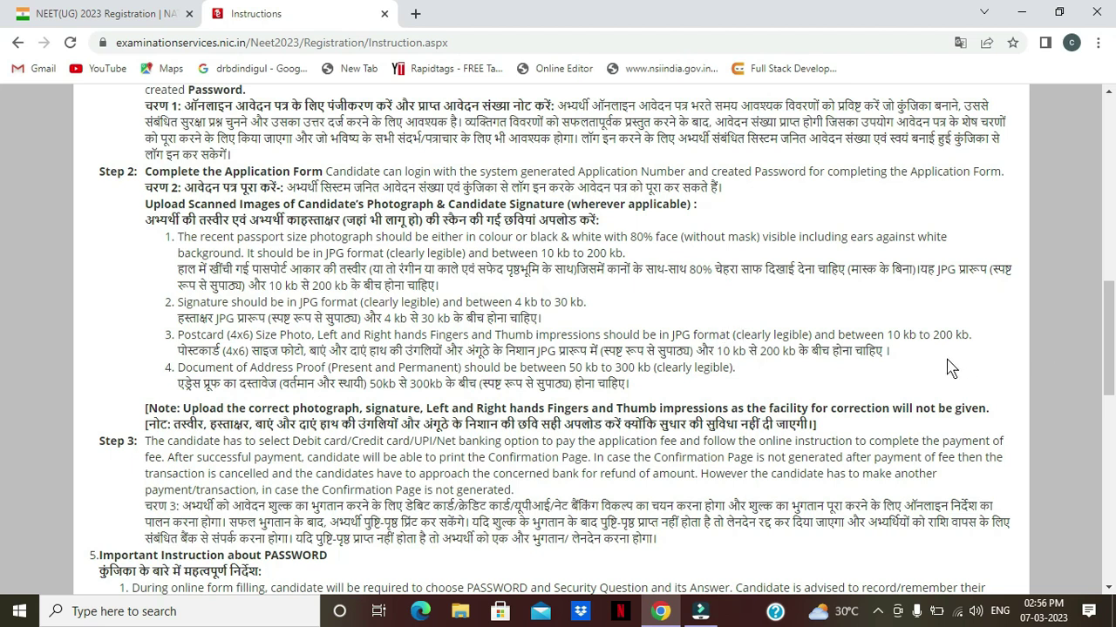
Step: Scroll to the end of the Instructions, tick the declaration checkbox, and proceed to Personal Details
{"action": "scroll", "coordinate": [720, 327], "scroll_direction": "down", "scroll_amount": 2}
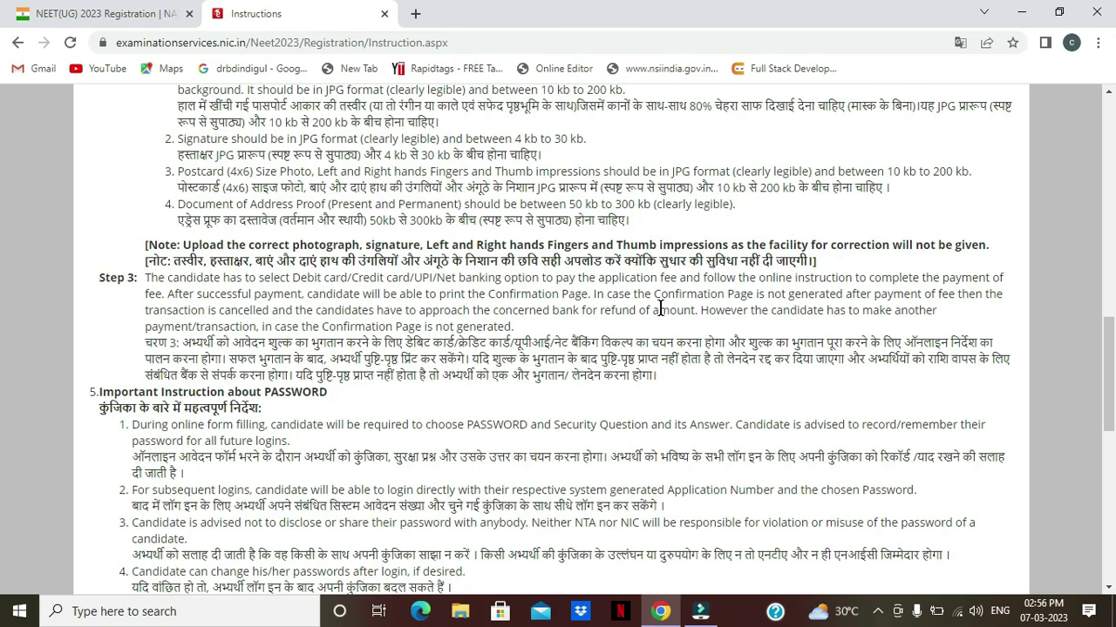
{"action": "scroll", "coordinate": [662, 309], "scroll_direction": "down", "scroll_amount": 2}
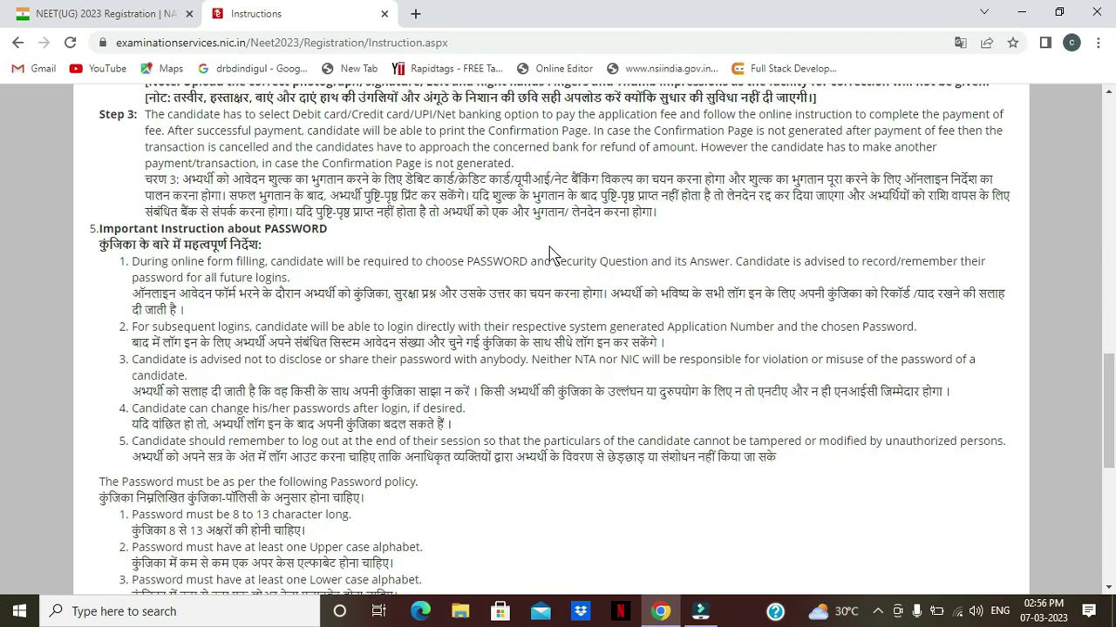
{"action": "scroll", "coordinate": [550, 253], "scroll_direction": "down", "scroll_amount": 6}
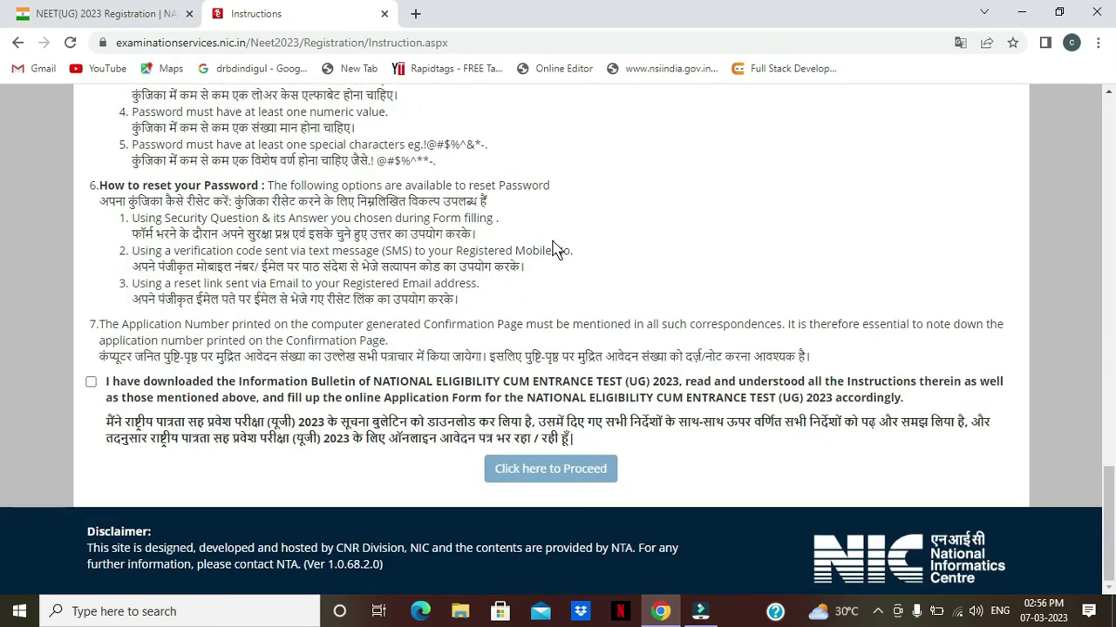
{"action": "left_click", "coordinate": [91, 382]}
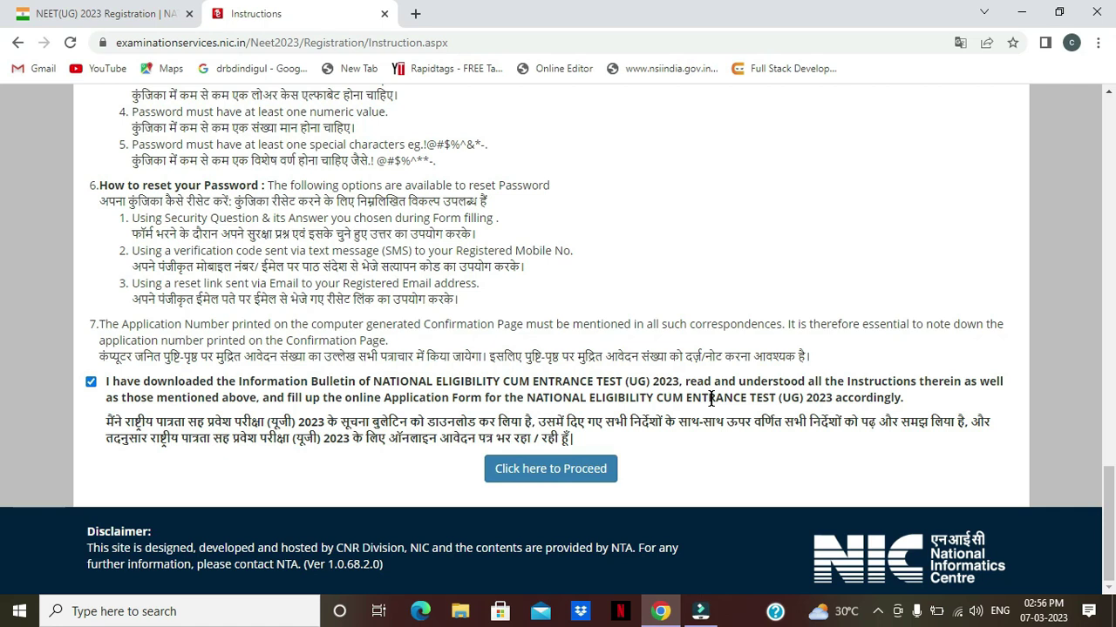
{"action": "left_click", "coordinate": [549, 471]}
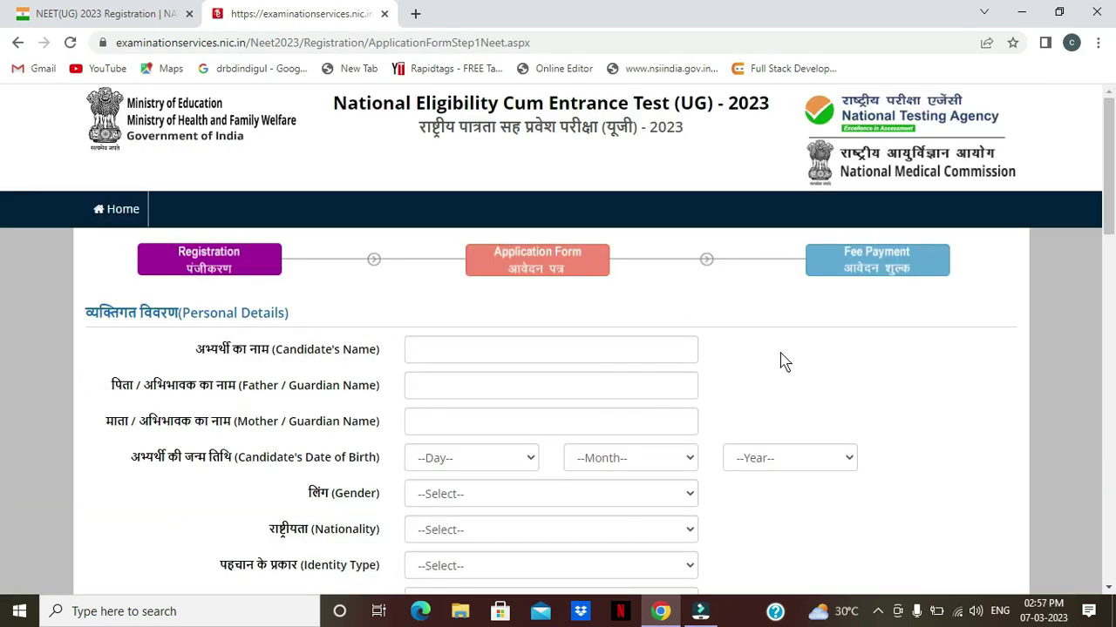
Step: View and dismiss the help notes for the candidate's name and Mother / Guardian Name
{"action": "scroll", "coordinate": [802, 364], "scroll_direction": "down", "scroll_amount": 1}
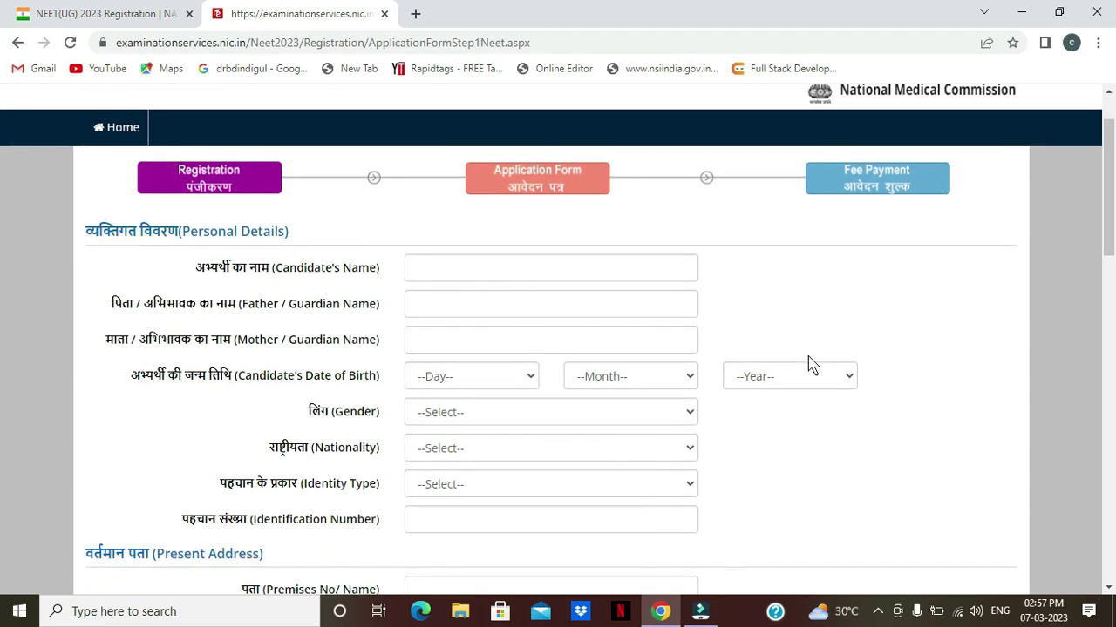
{"action": "left_click", "coordinate": [478, 265]}
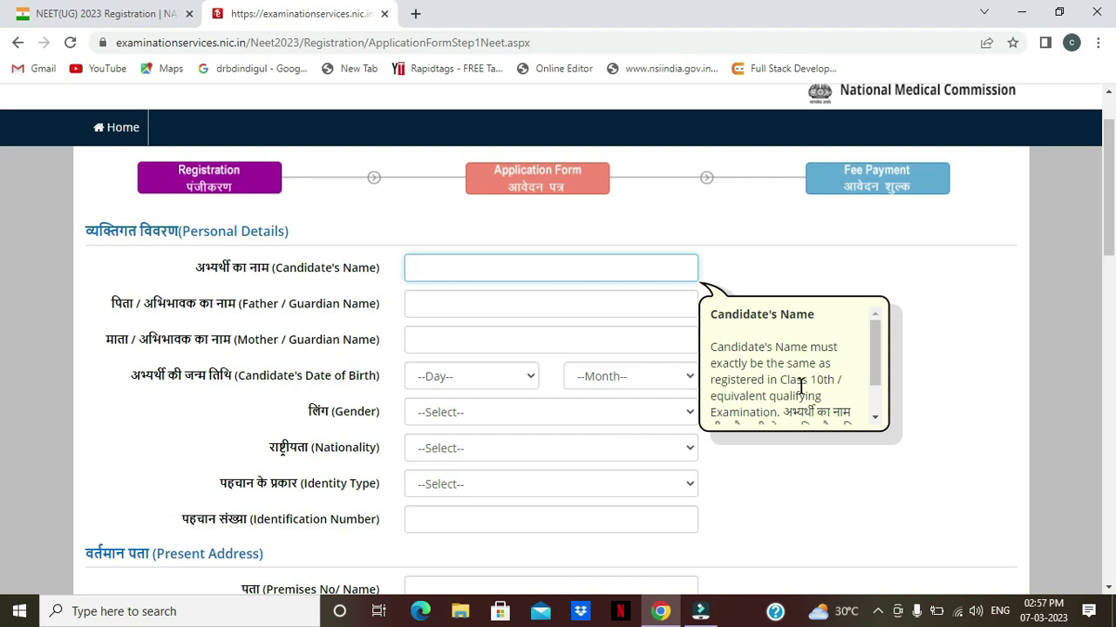
{"action": "left_click", "coordinate": [741, 252]}
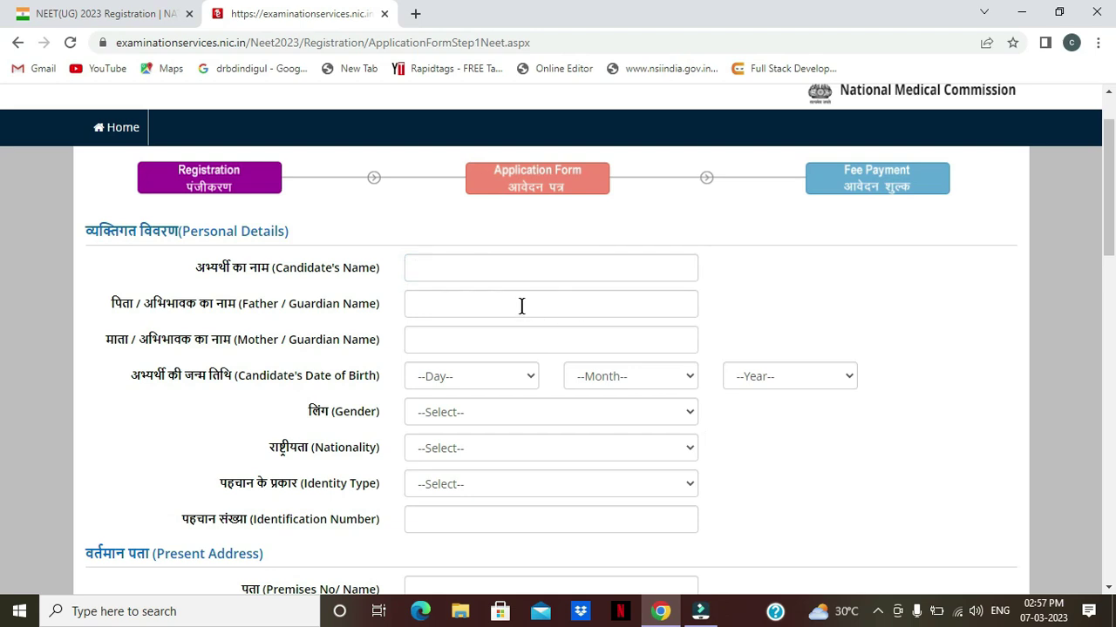
{"action": "left_click", "coordinate": [497, 344]}
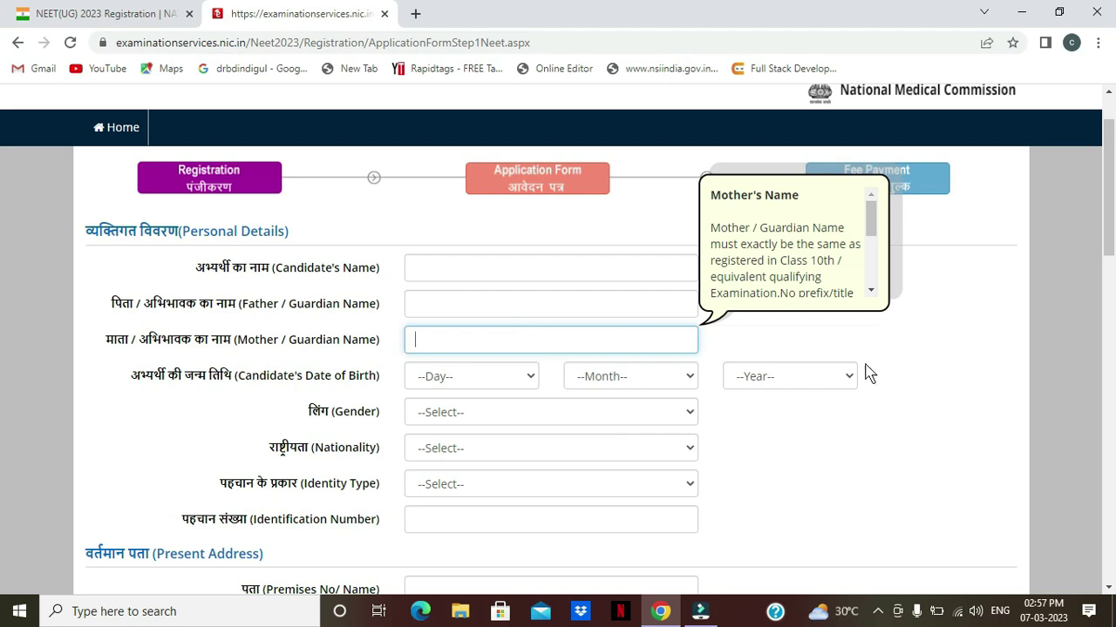
{"action": "left_click", "coordinate": [974, 394]}
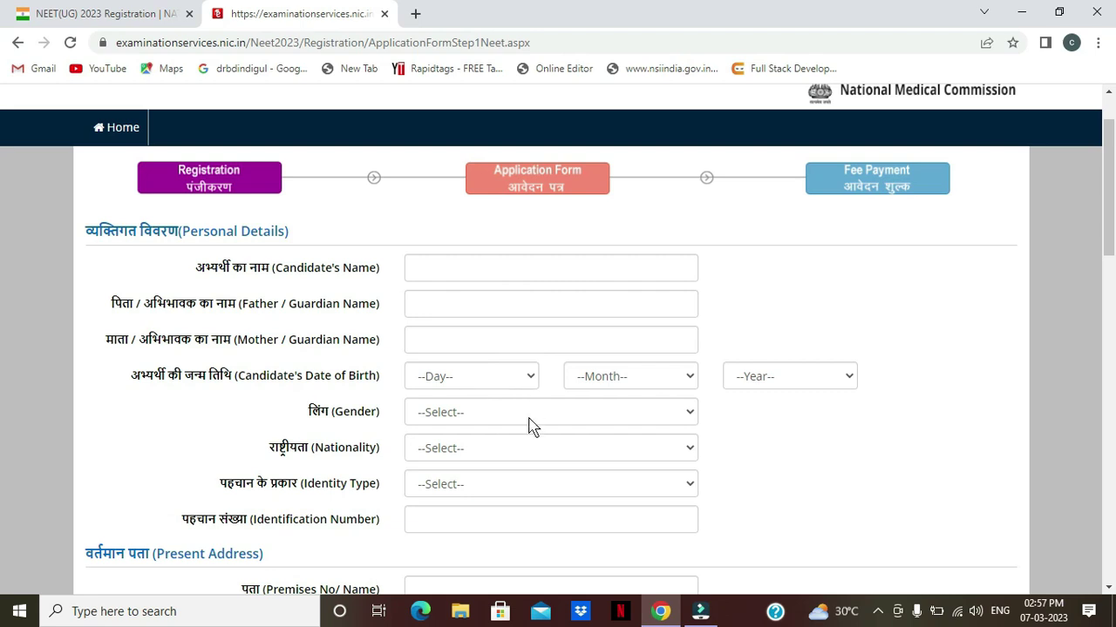
Step: Set Nationality to Indian and open the Identity Type list
{"action": "scroll", "coordinate": [530, 425], "scroll_direction": "down", "scroll_amount": 2}
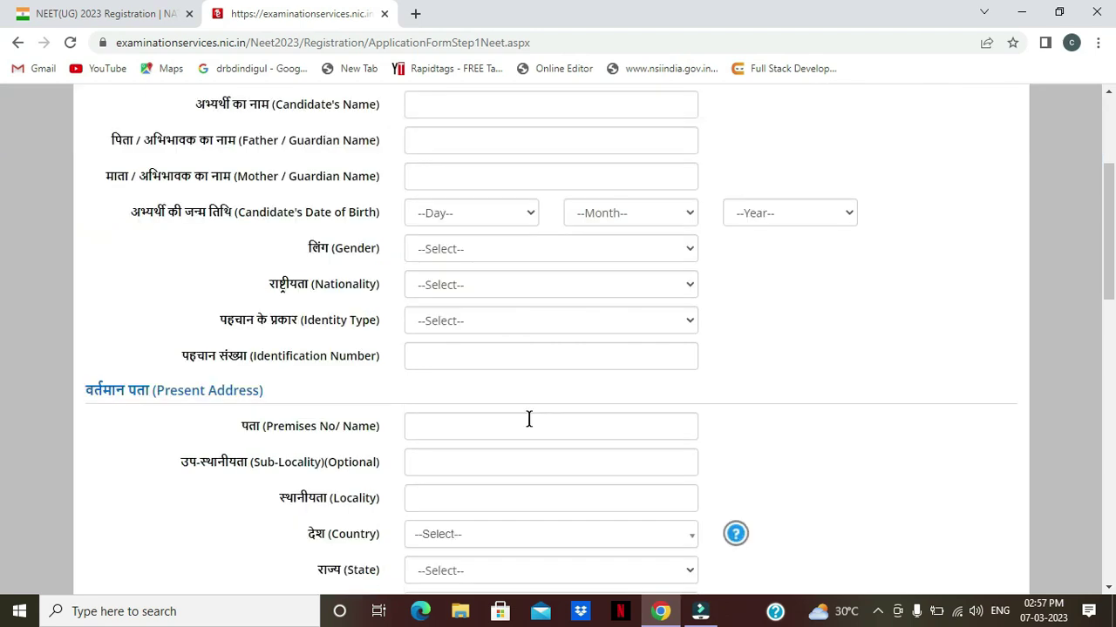
{"action": "left_click", "coordinate": [477, 281]}
{"action": "left_click", "coordinate": [458, 322]}
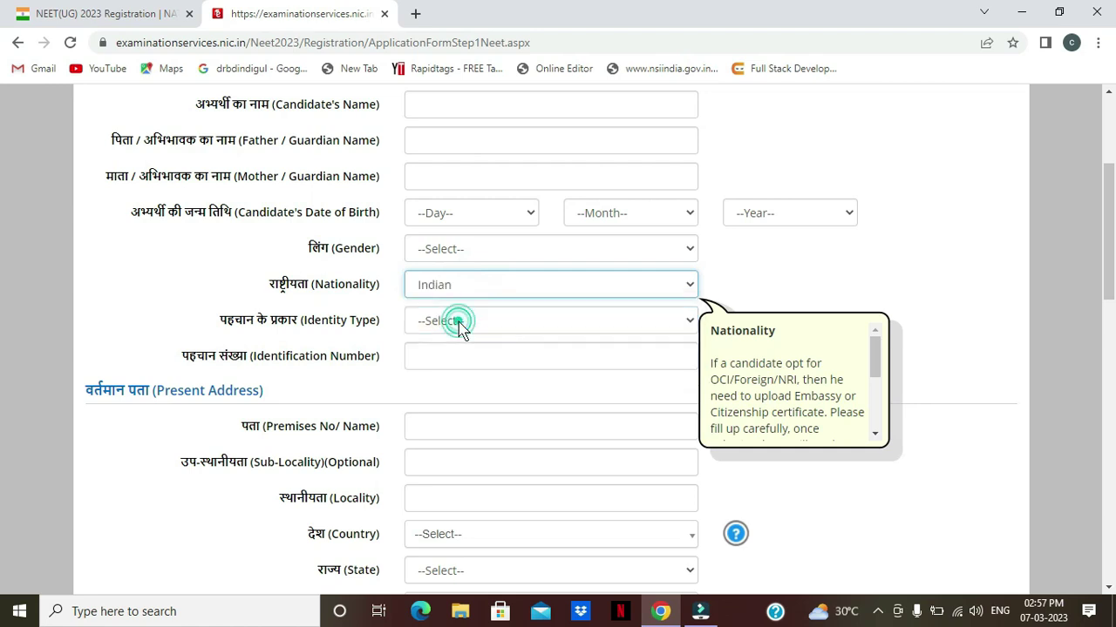
{"action": "left_click", "coordinate": [462, 322]}
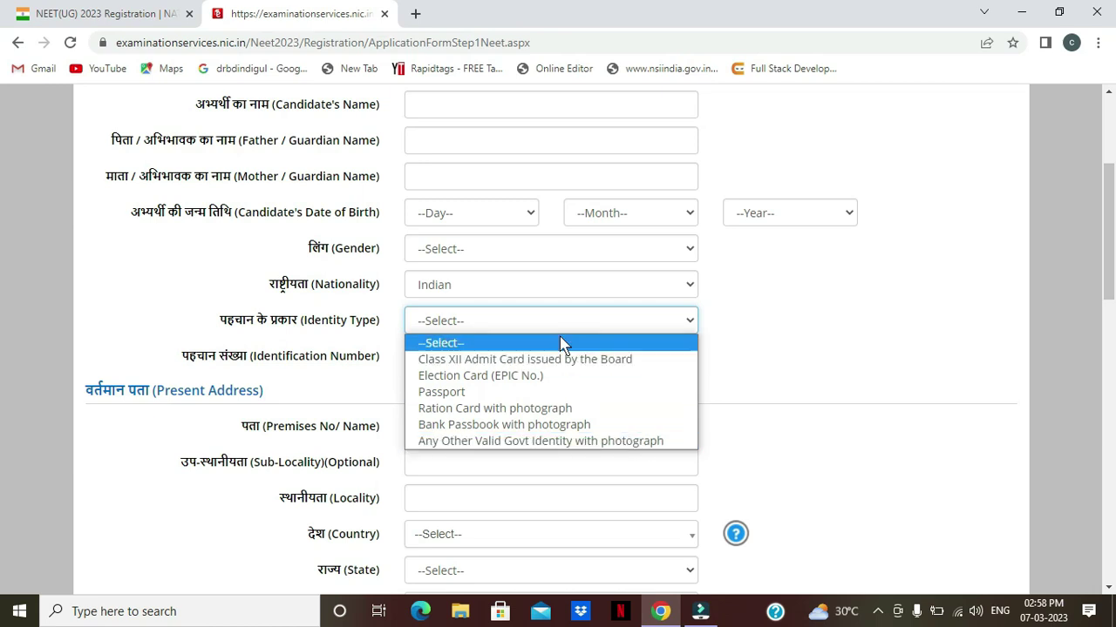
Step: Choose Election Card (EPIC No.) as identity type and move through the number and premises fields
{"action": "left_click", "coordinate": [480, 376]}
{"action": "scroll", "coordinate": [741, 266], "scroll_direction": "down", "scroll_amount": 1}
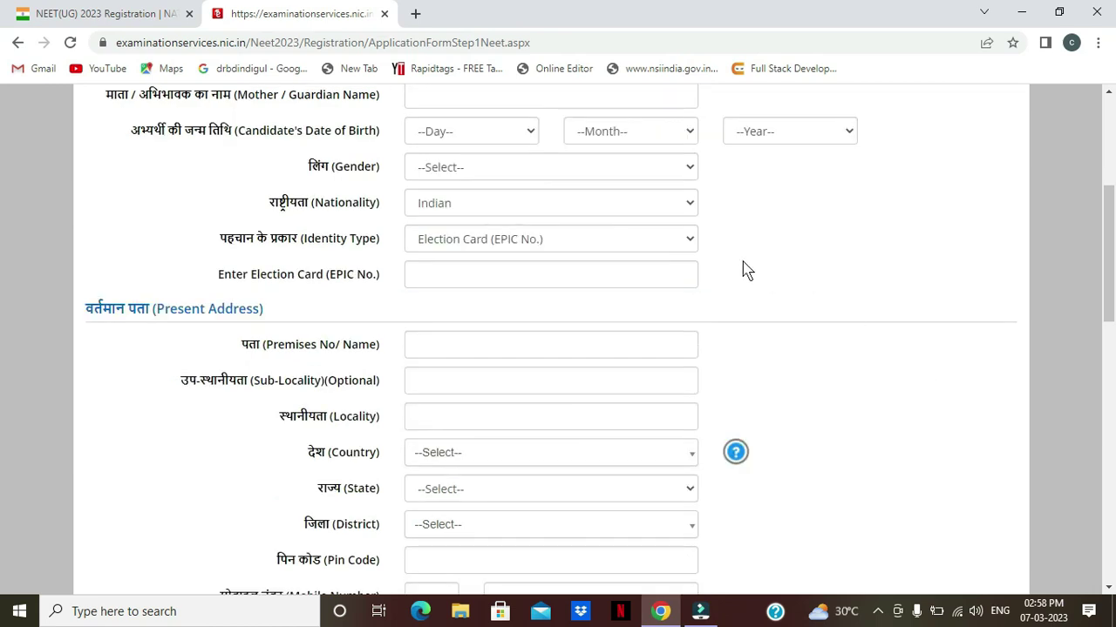
{"action": "left_click", "coordinate": [563, 274]}
{"action": "left_click", "coordinate": [955, 340]}
{"action": "left_click", "coordinate": [514, 346]}
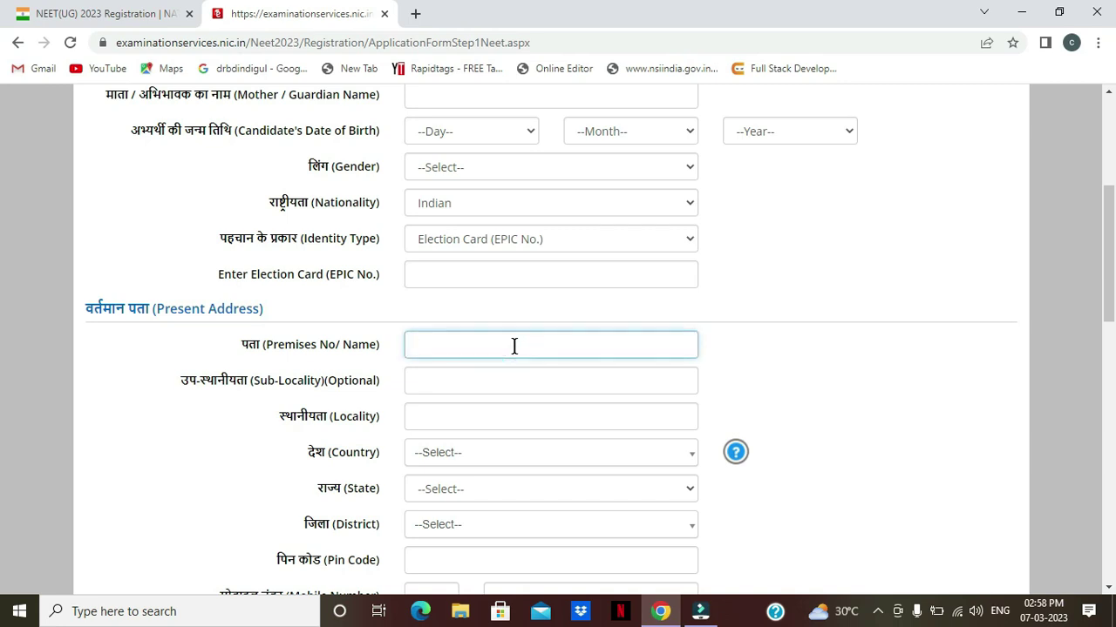
Step: Set the present address country to India and state to TAMIL NADU
{"action": "scroll", "coordinate": [512, 347], "scroll_direction": "down", "scroll_amount": 2}
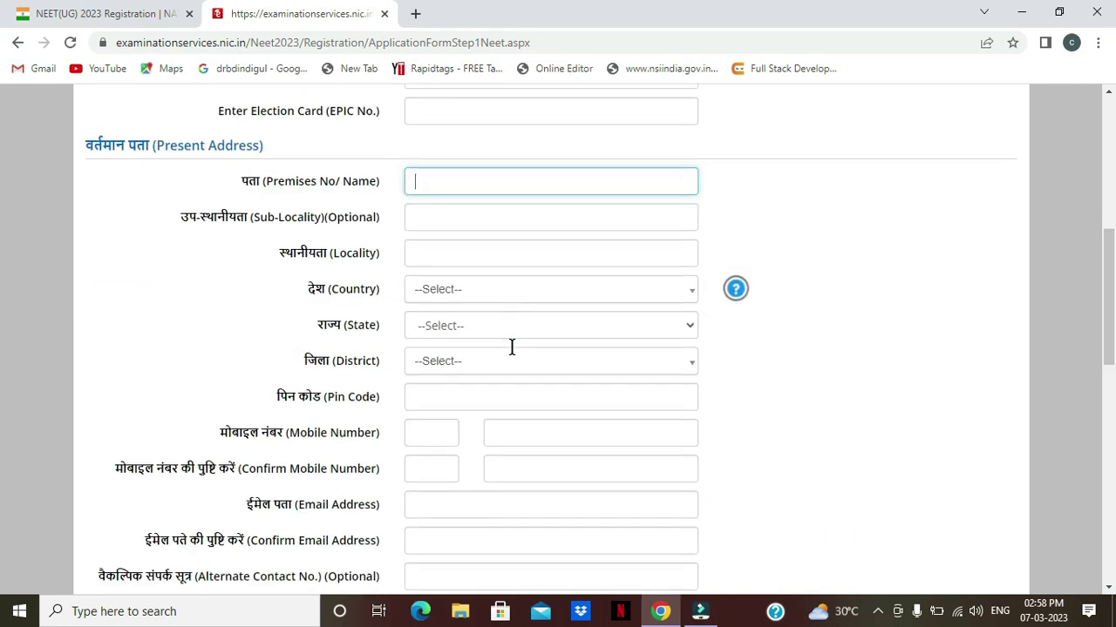
{"action": "left_click", "coordinate": [557, 301]}
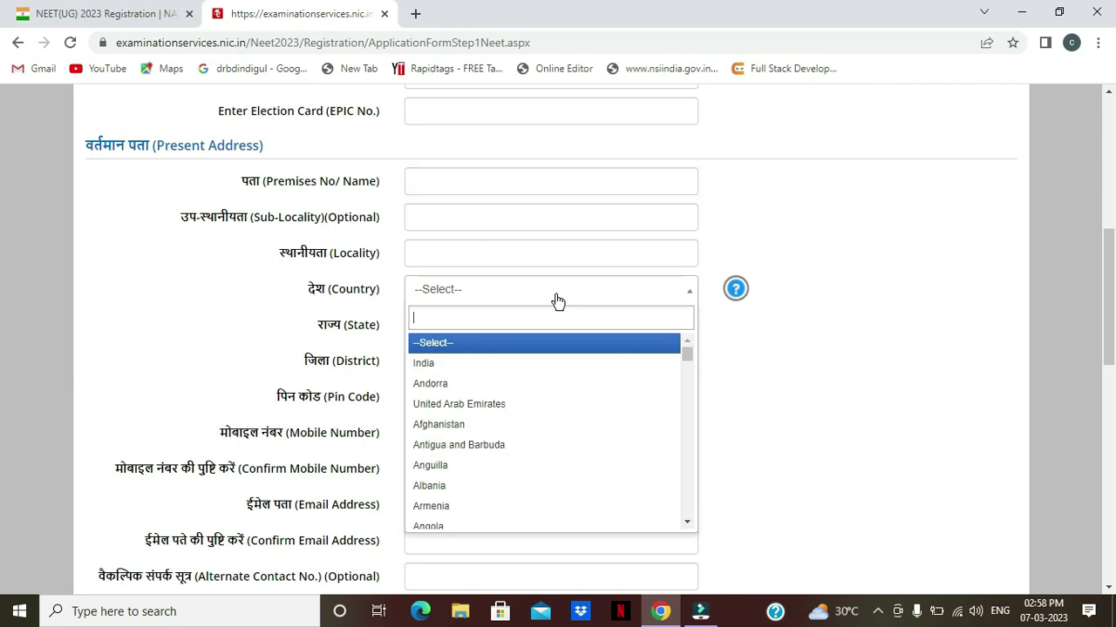
{"action": "left_click", "coordinate": [425, 364]}
{"action": "left_click", "coordinate": [475, 327]}
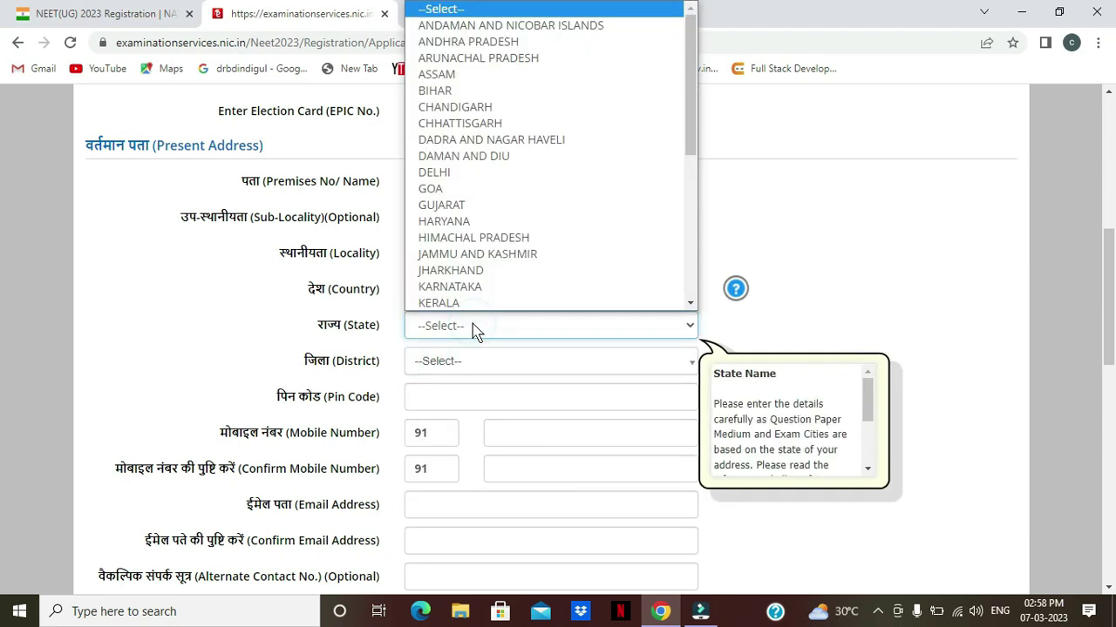
{"action": "key", "text": "t"}
{"action": "key", "text": "Return"}
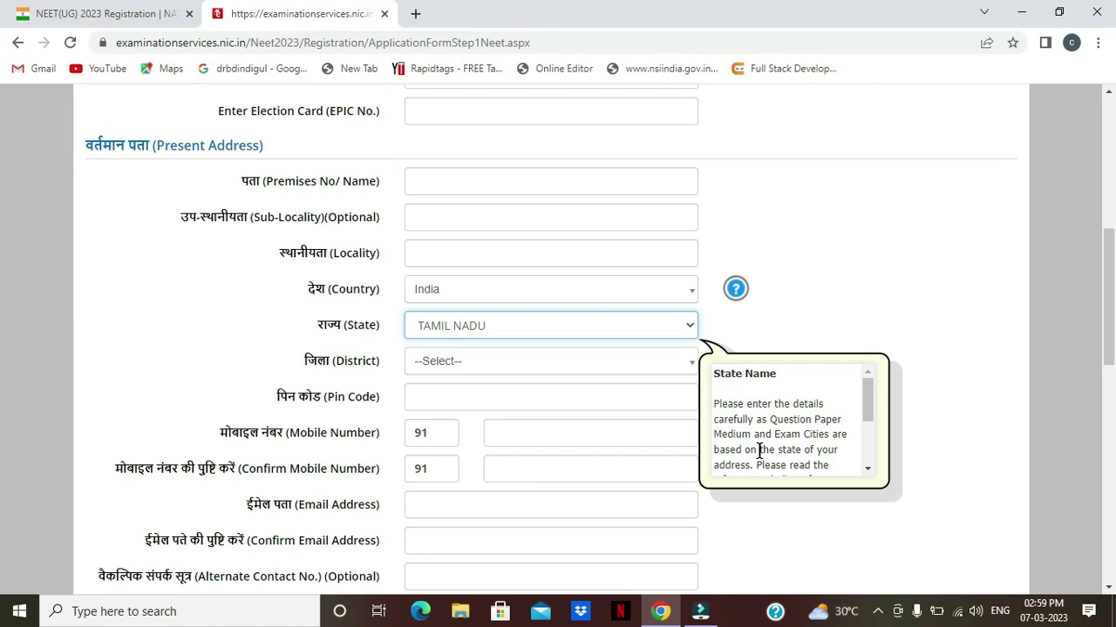
Step: Select MADURAI as the district by searching 'm', then focus the pin code field
{"action": "left_click", "coordinate": [788, 282]}
{"action": "left_click", "coordinate": [662, 372]}
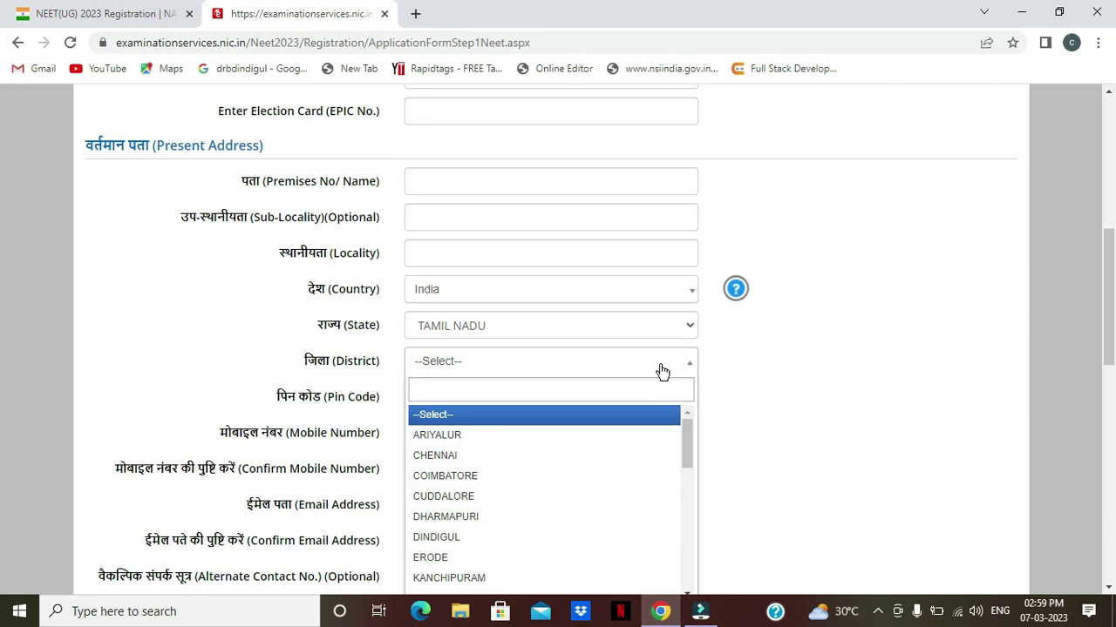
{"action": "type", "text": "m"}
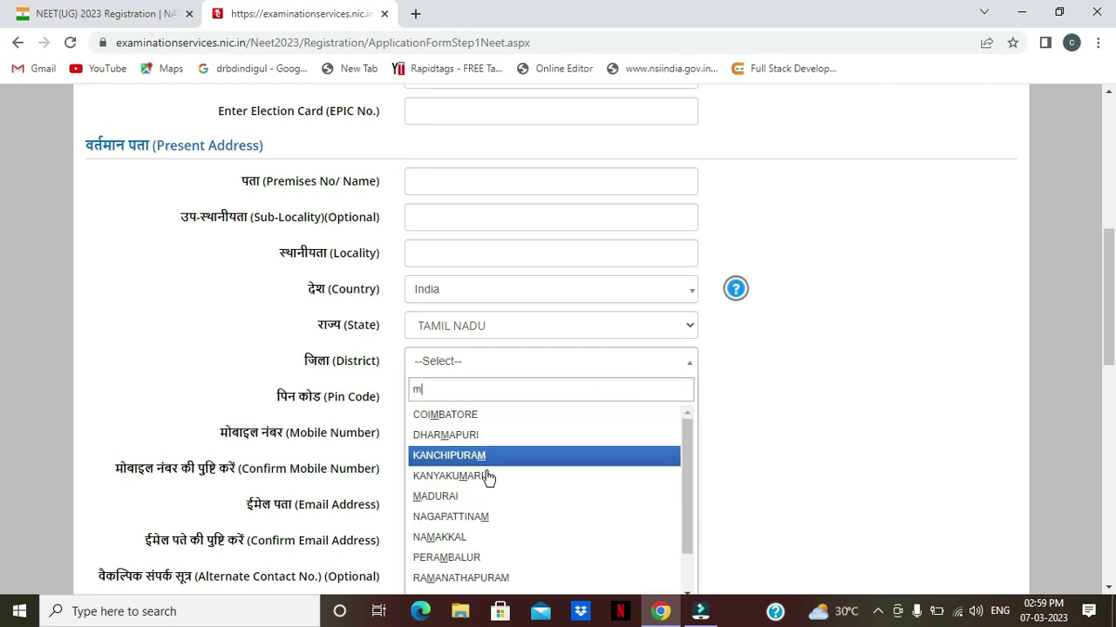
{"action": "left_click", "coordinate": [453, 497]}
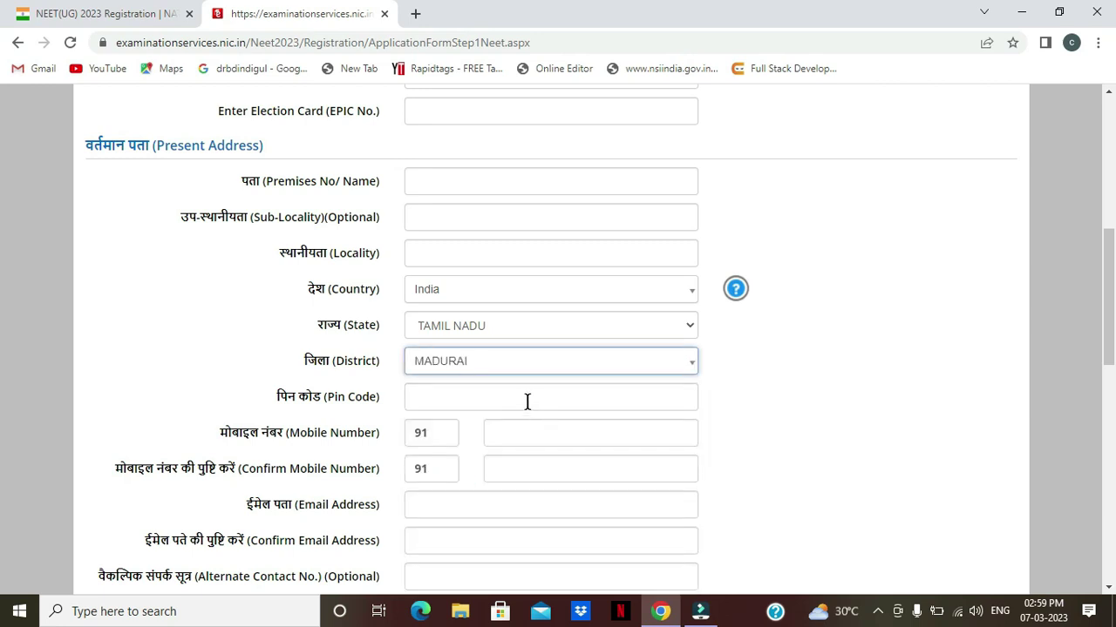
{"action": "left_click", "coordinate": [527, 401]}
{"action": "left_click", "coordinate": [861, 412]}
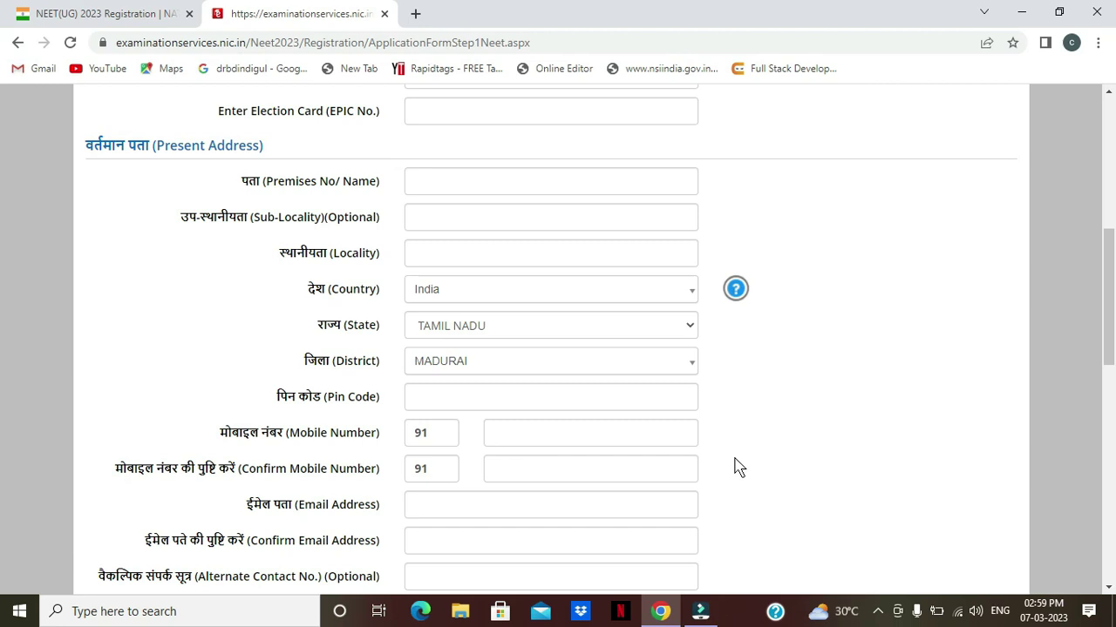
{"action": "scroll", "coordinate": [679, 475], "scroll_direction": "down", "scroll_amount": 3}
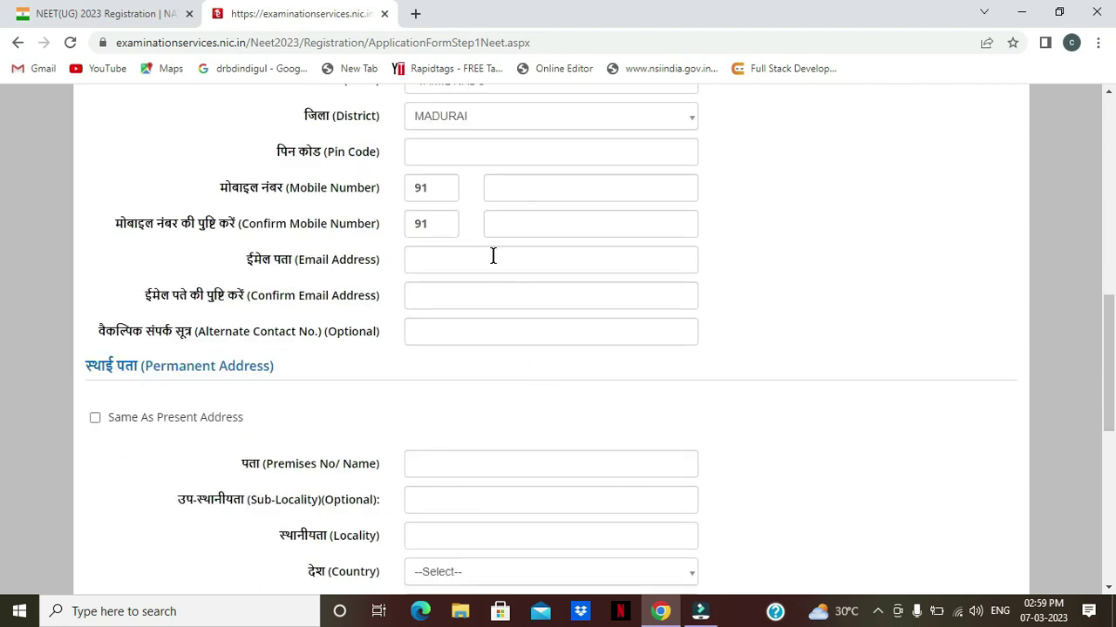
{"action": "left_click", "coordinate": [491, 263]}
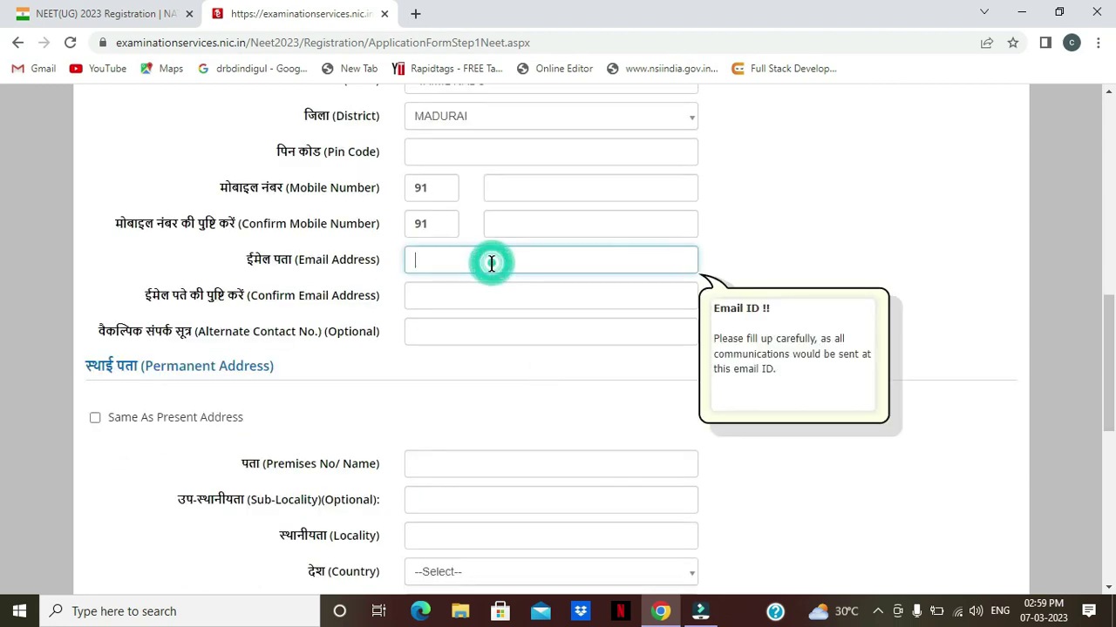
{"action": "left_click", "coordinate": [474, 304]}
{"action": "left_click", "coordinate": [682, 259]}
{"action": "left_click", "coordinate": [573, 383]}
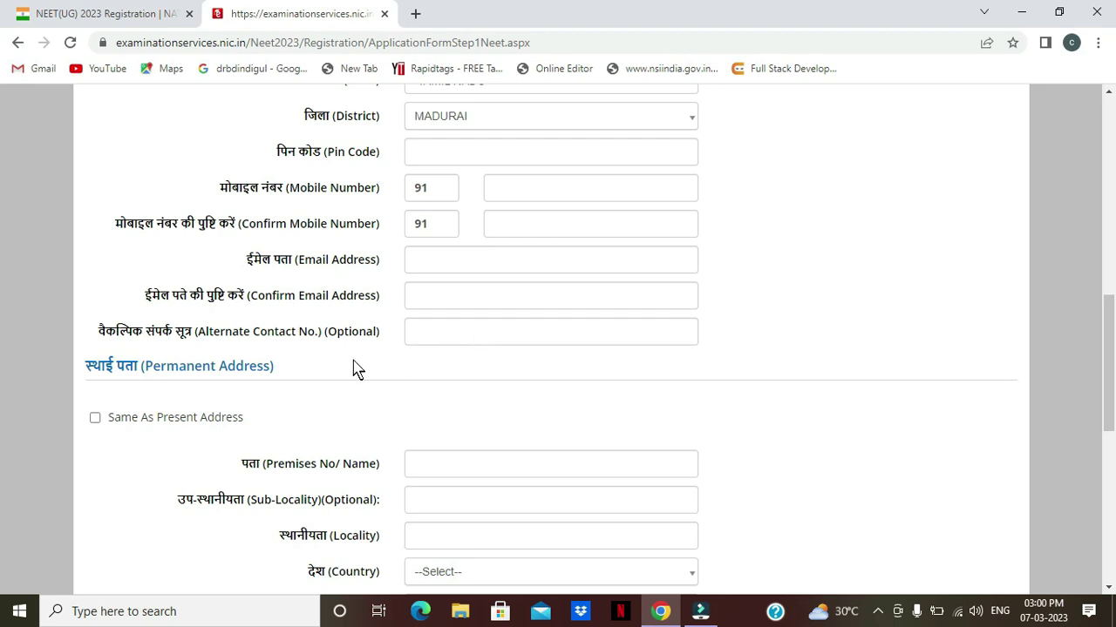
{"action": "scroll", "coordinate": [496, 383], "scroll_direction": "down", "scroll_amount": 2}
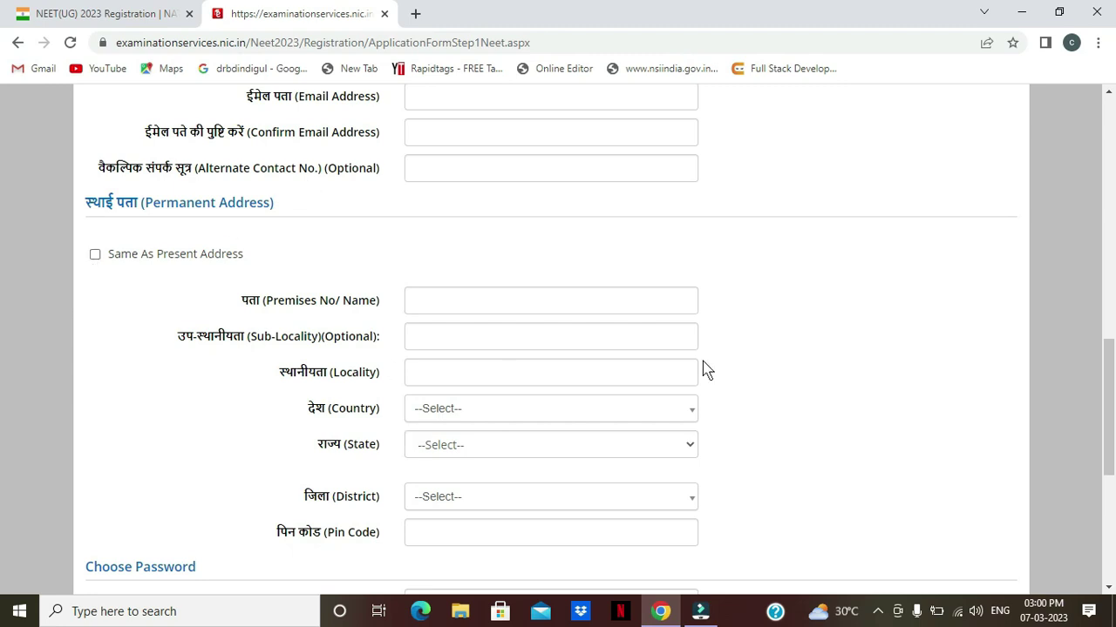
Step: Go through the Password and Confirm Password fields, dismissing the password hints
{"action": "scroll", "coordinate": [770, 351], "scroll_direction": "down", "scroll_amount": 5}
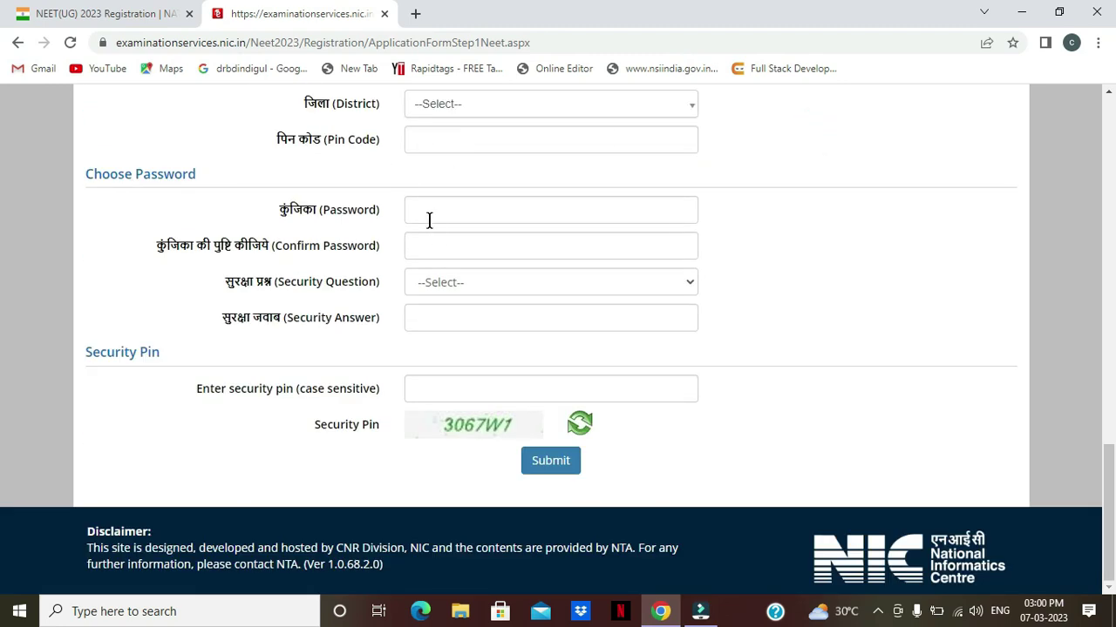
{"action": "left_click", "coordinate": [427, 215]}
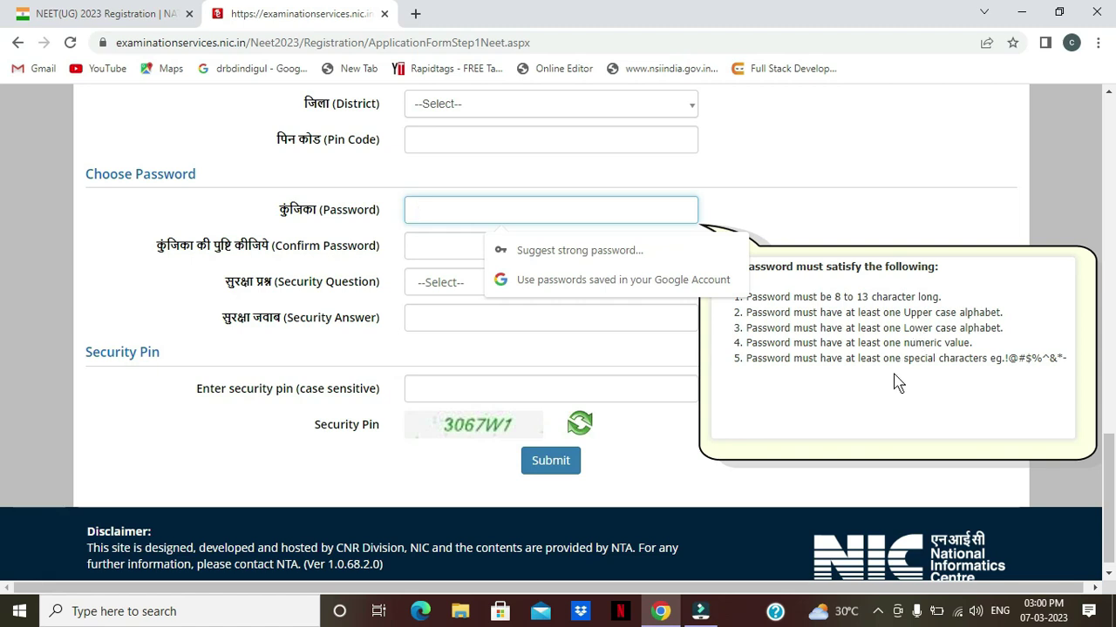
{"action": "left_click", "coordinate": [859, 161]}
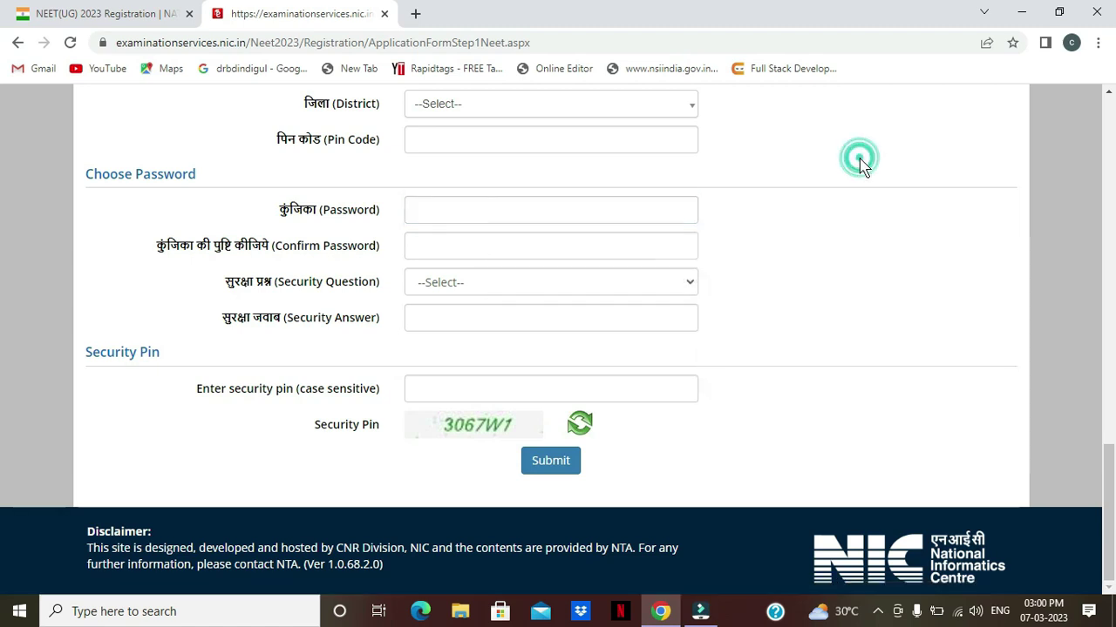
{"action": "left_click", "coordinate": [540, 246]}
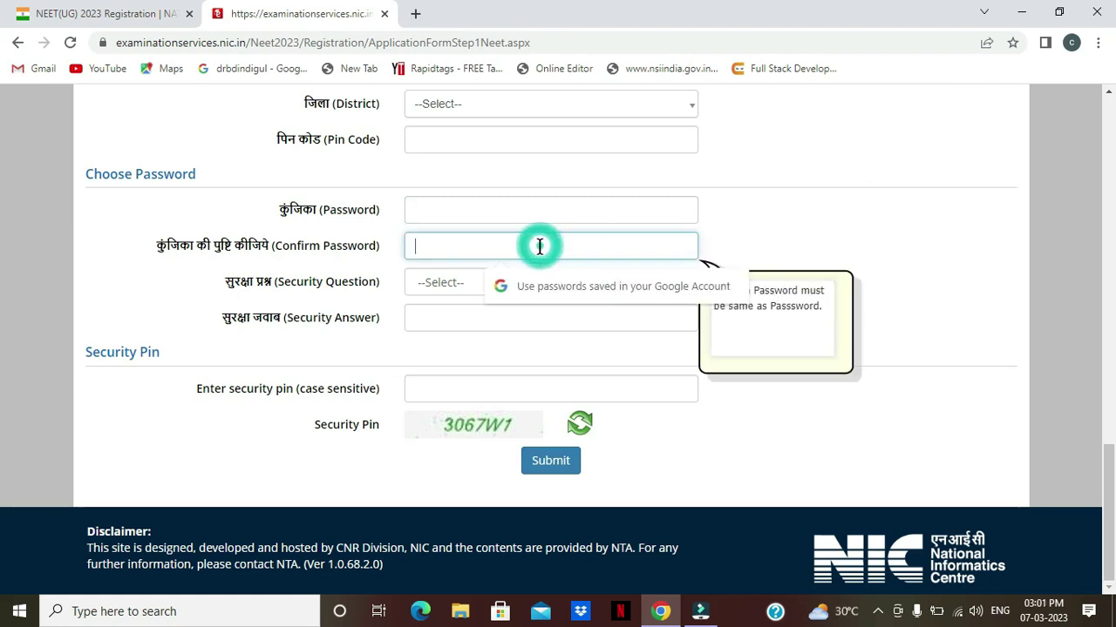
{"action": "left_click", "coordinate": [859, 241]}
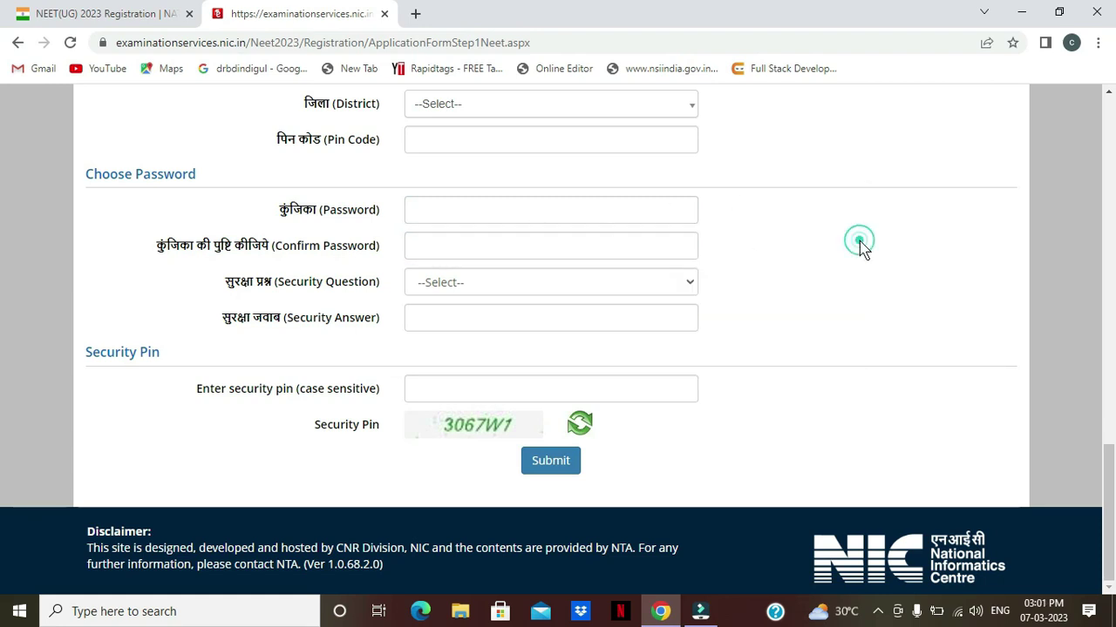
Step: Choose 'Which is your favourite book ?' as security question, then reach the Security Pin field
{"action": "left_click", "coordinate": [607, 288]}
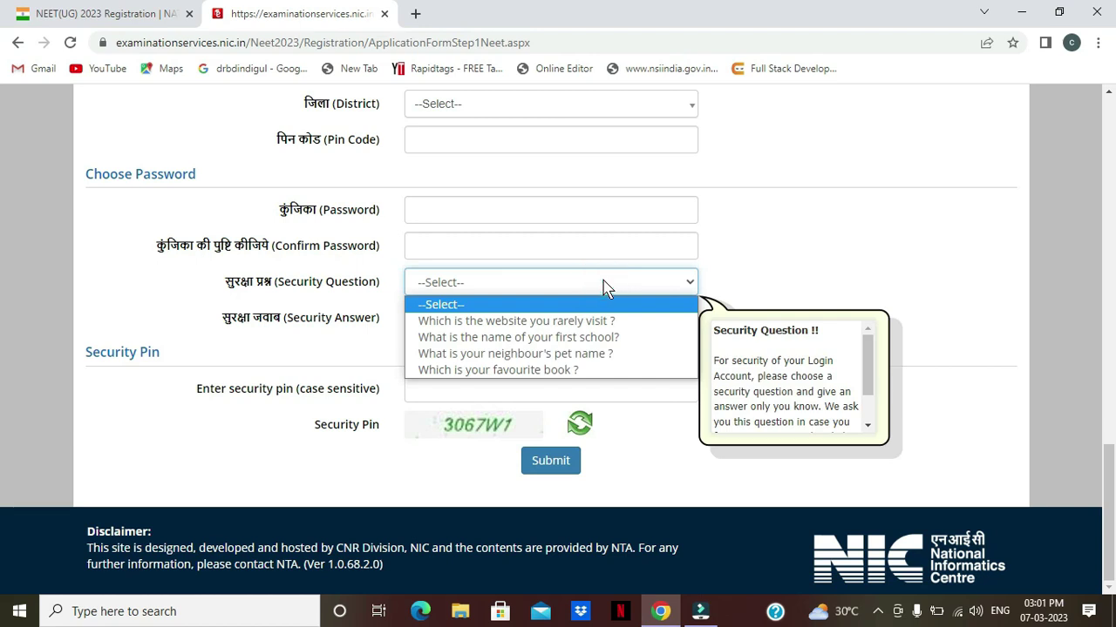
{"action": "left_click", "coordinate": [593, 371]}
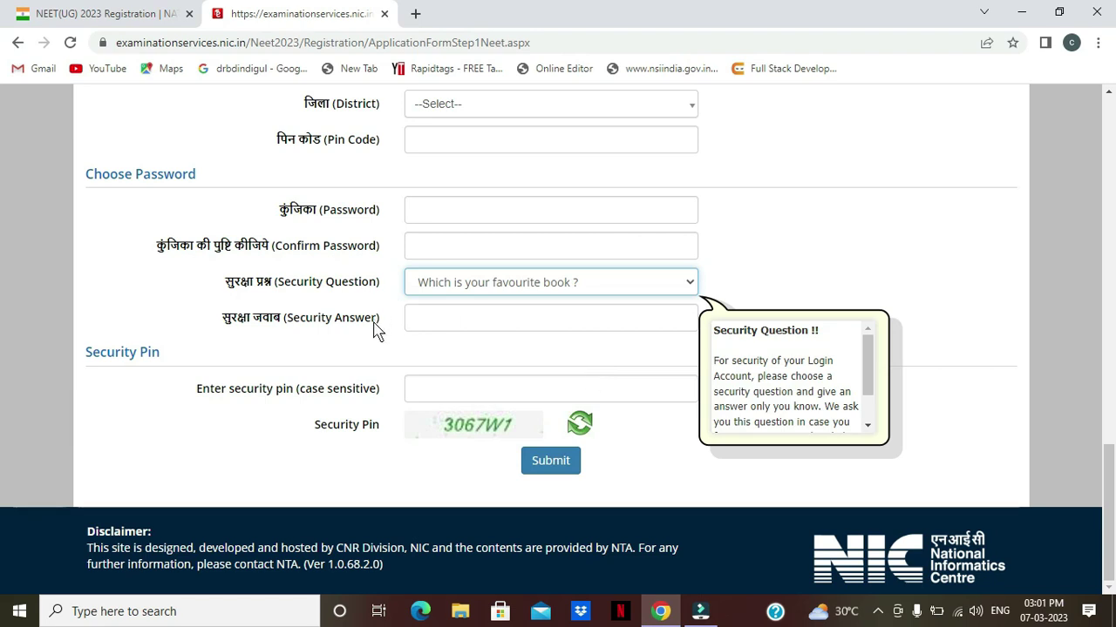
{"action": "left_click", "coordinate": [418, 322]}
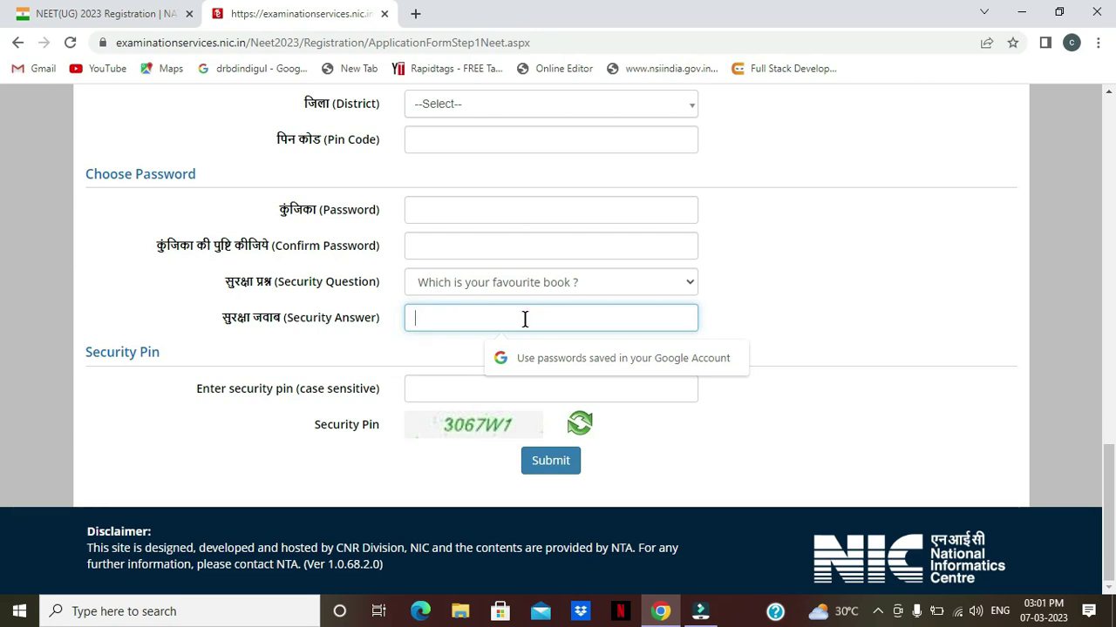
{"action": "left_click", "coordinate": [1002, 312]}
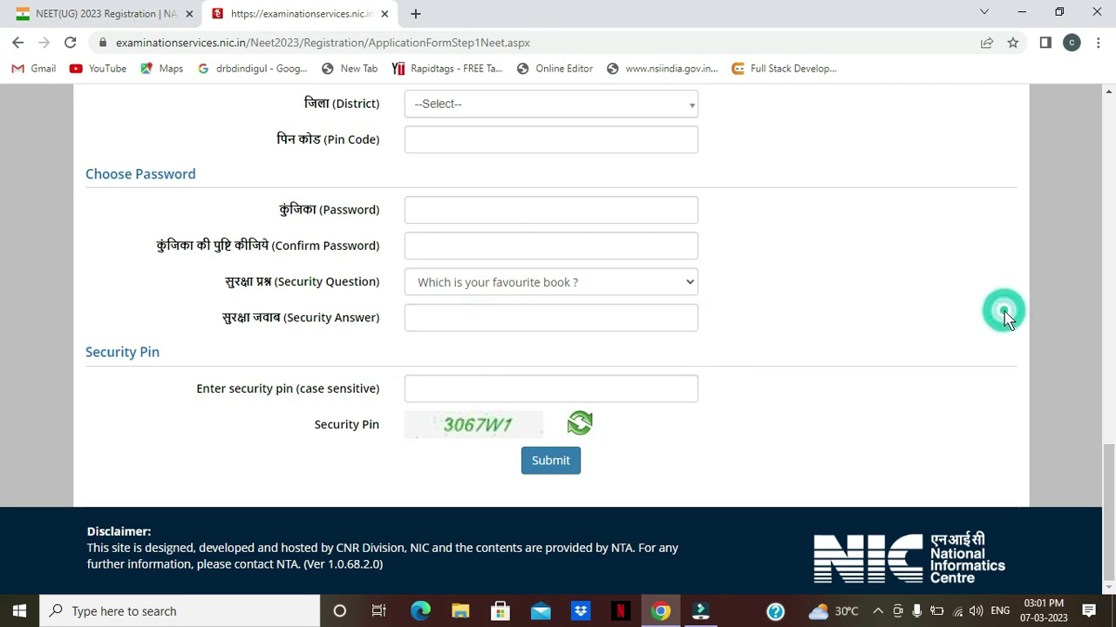
{"action": "left_click", "coordinate": [431, 391]}
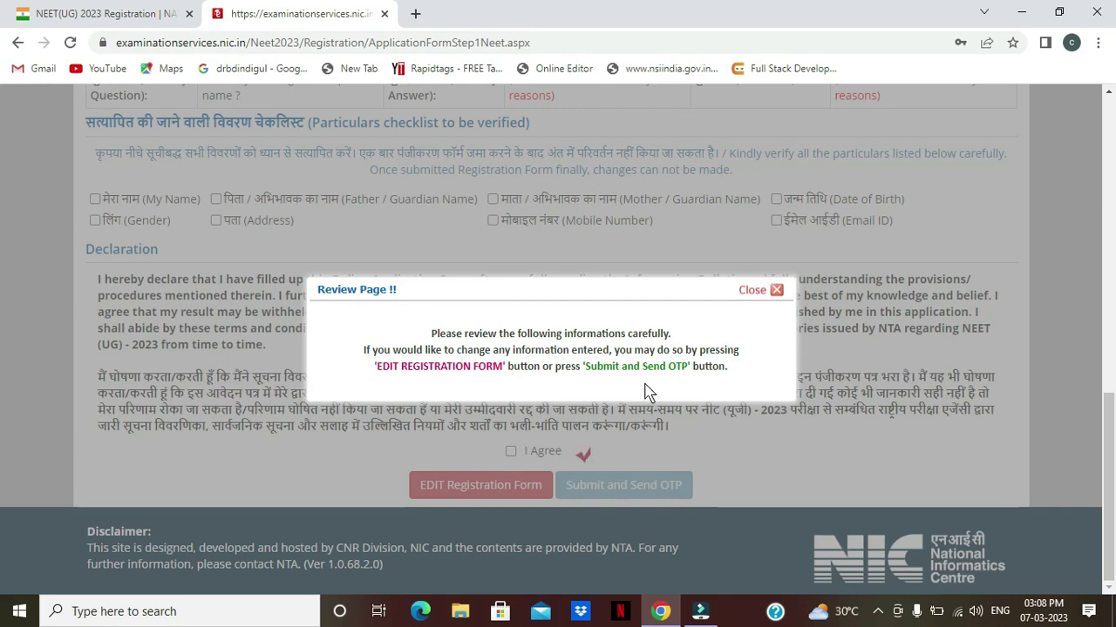
Step: Tick all eight particulars (names, date of birth, gender, address, mobile, email), agree, and Submit and Send OTP
{"action": "left_click", "coordinate": [775, 291]}
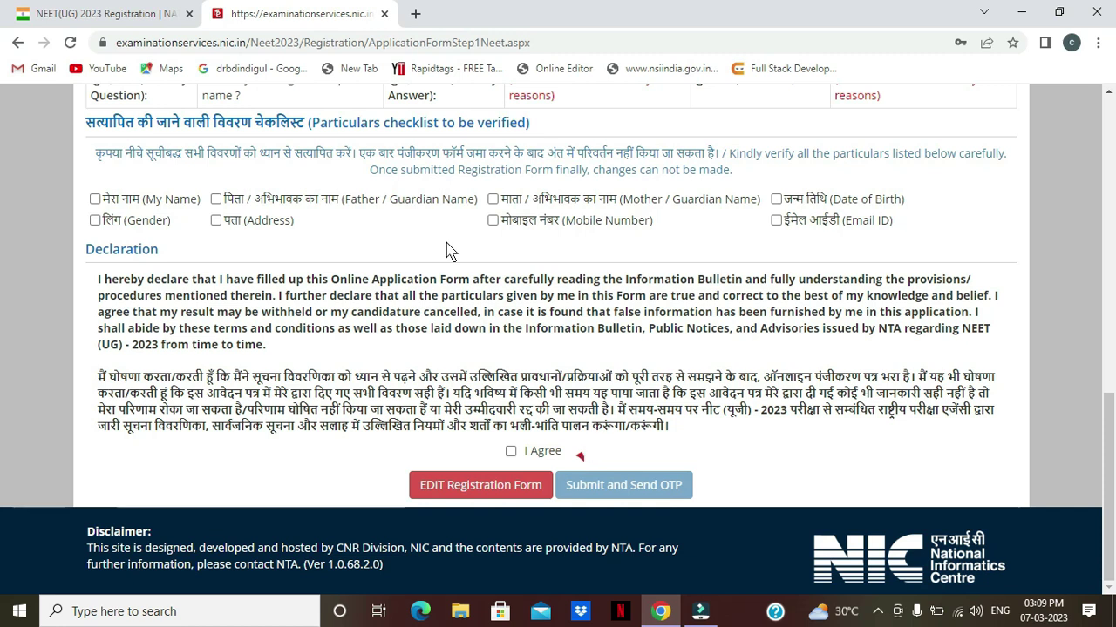
{"action": "left_click", "coordinate": [95, 199]}
{"action": "left_click", "coordinate": [215, 198]}
{"action": "left_click", "coordinate": [492, 199]}
{"action": "left_click", "coordinate": [776, 199]}
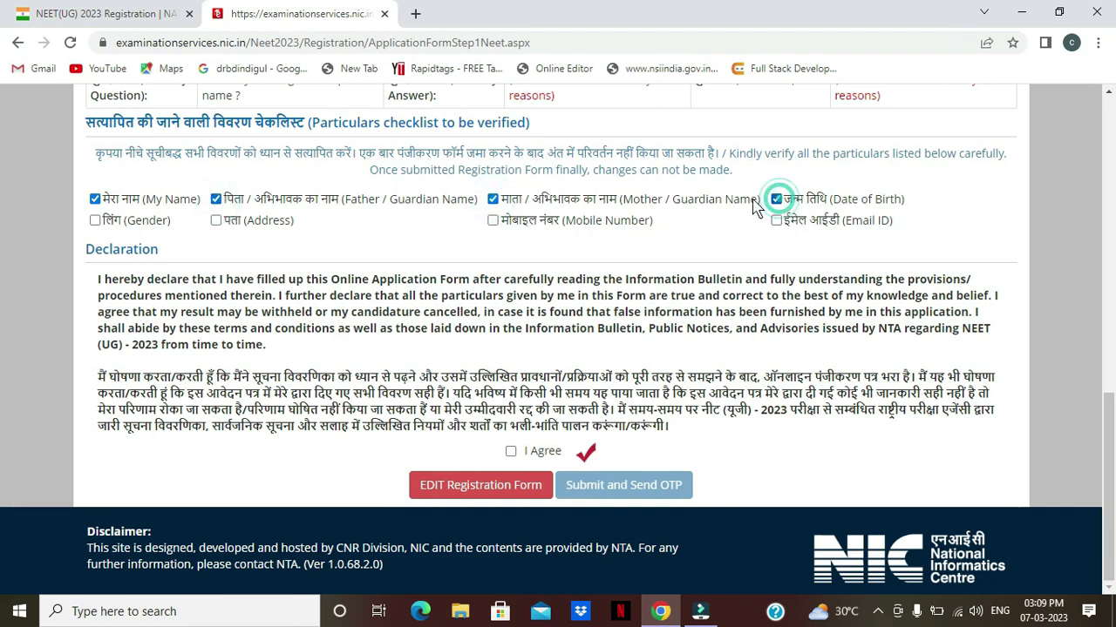
{"action": "left_click", "coordinate": [95, 220]}
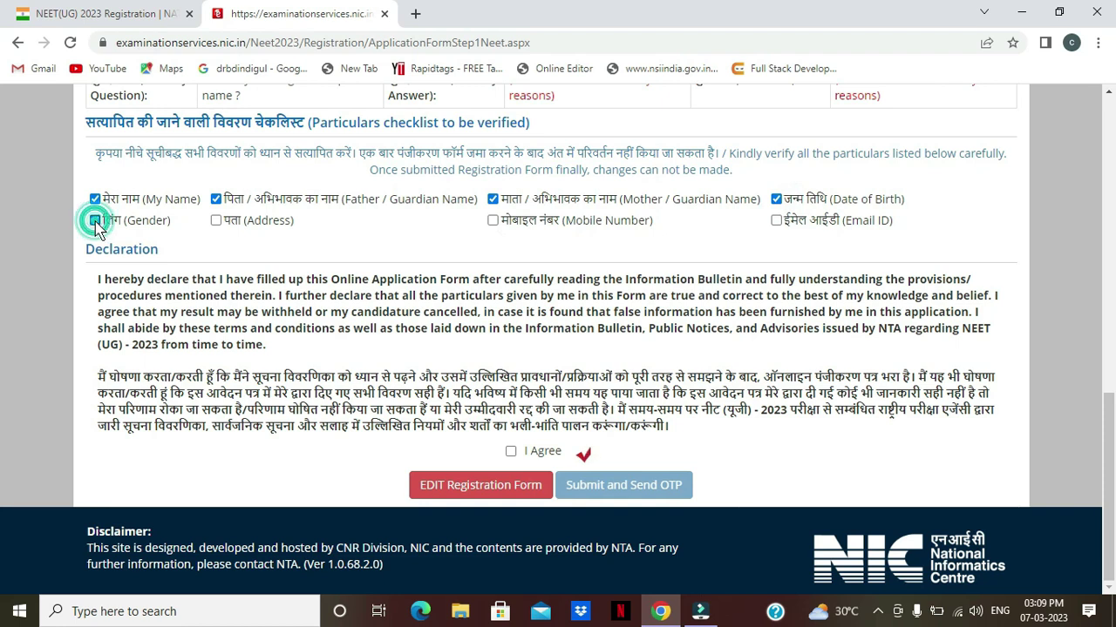
{"action": "left_click", "coordinate": [217, 221]}
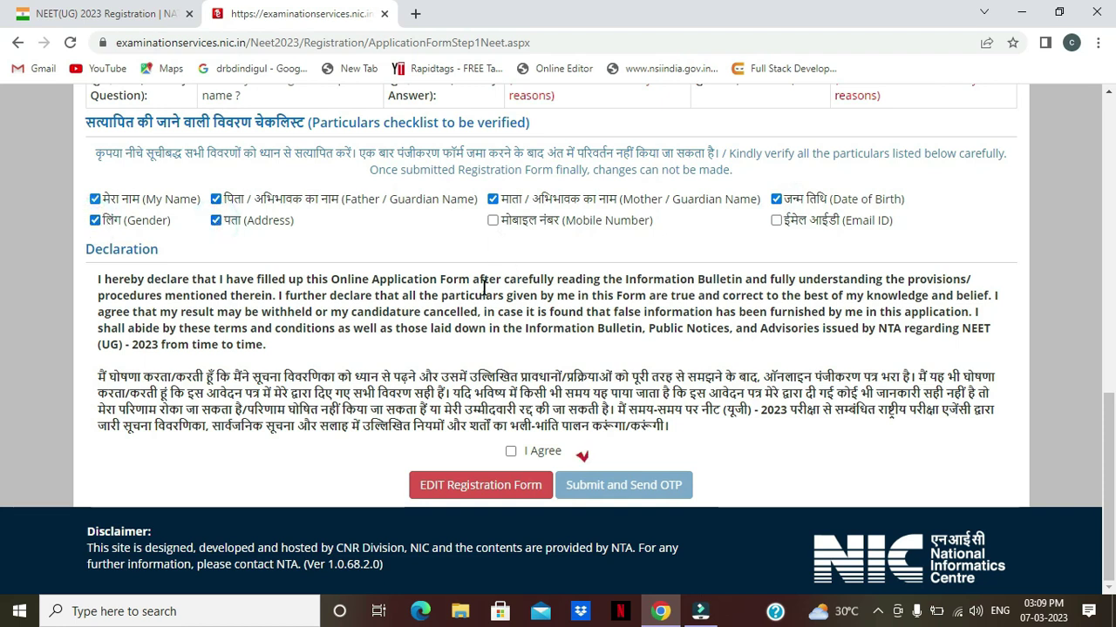
{"action": "left_click", "coordinate": [494, 221]}
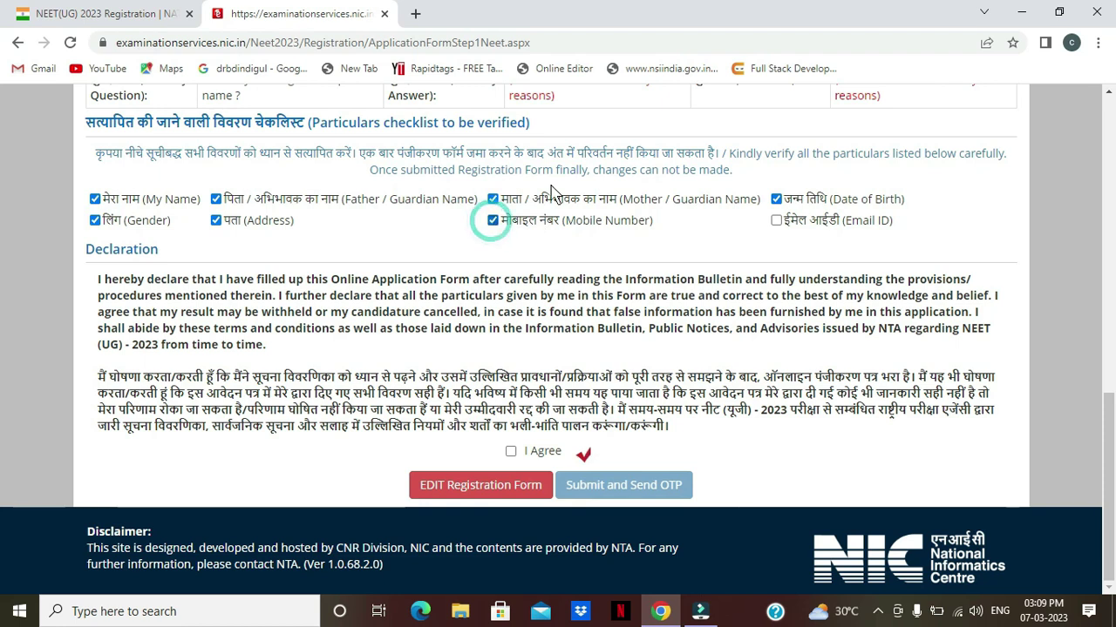
{"action": "left_click", "coordinate": [775, 222]}
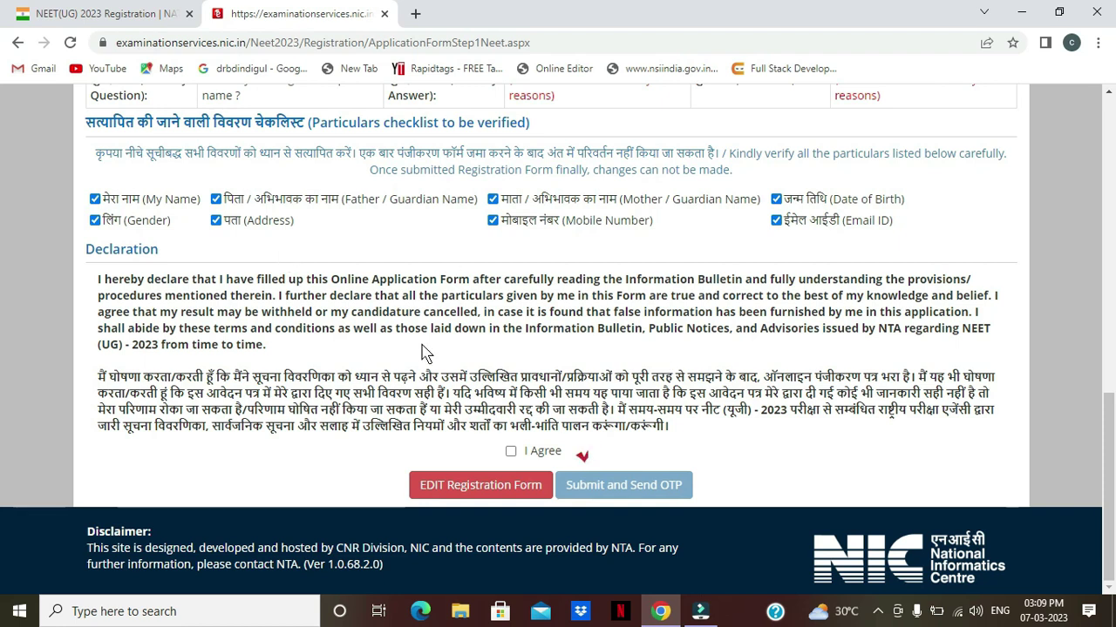
{"action": "left_click", "coordinate": [511, 452]}
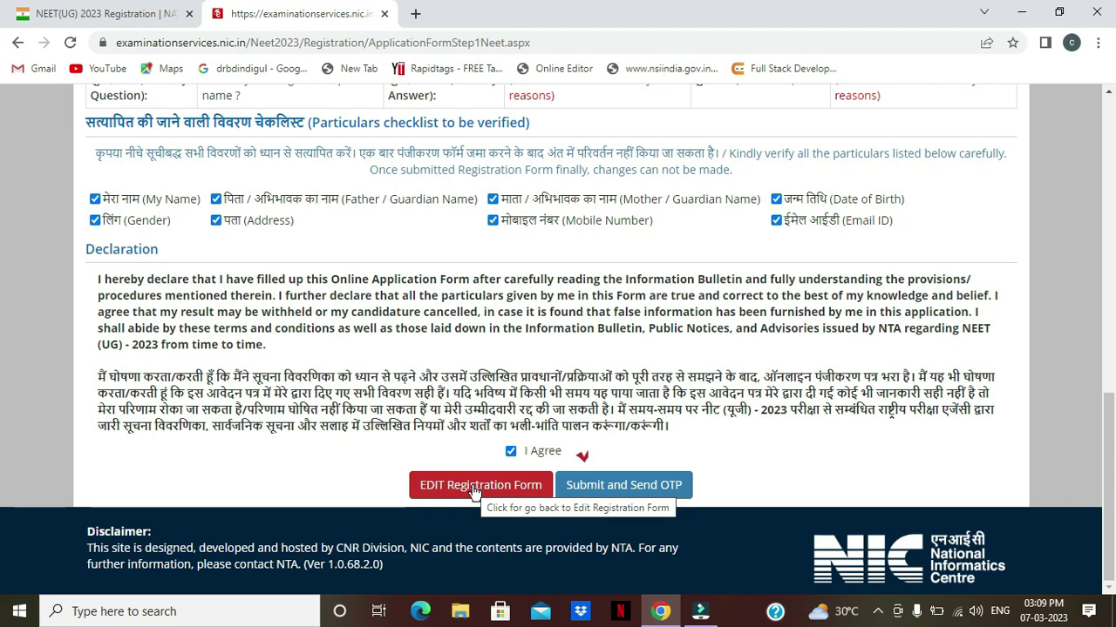
{"action": "left_click", "coordinate": [631, 490]}
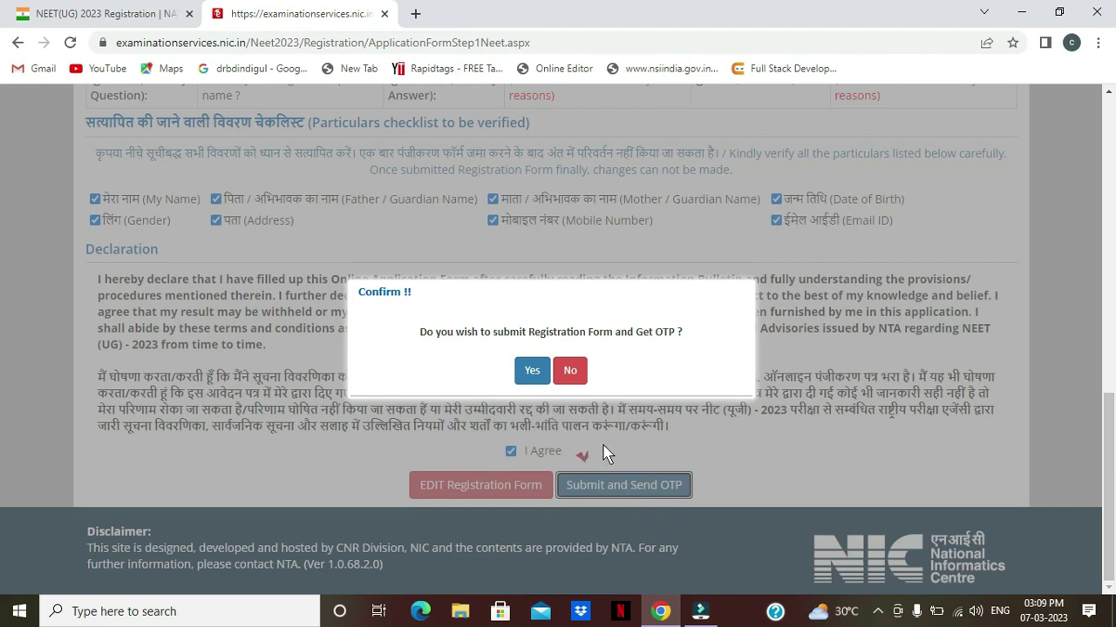
Step: Confirm submission, enter the mobile OTP, and submit the registration form
{"action": "left_click", "coordinate": [532, 372]}
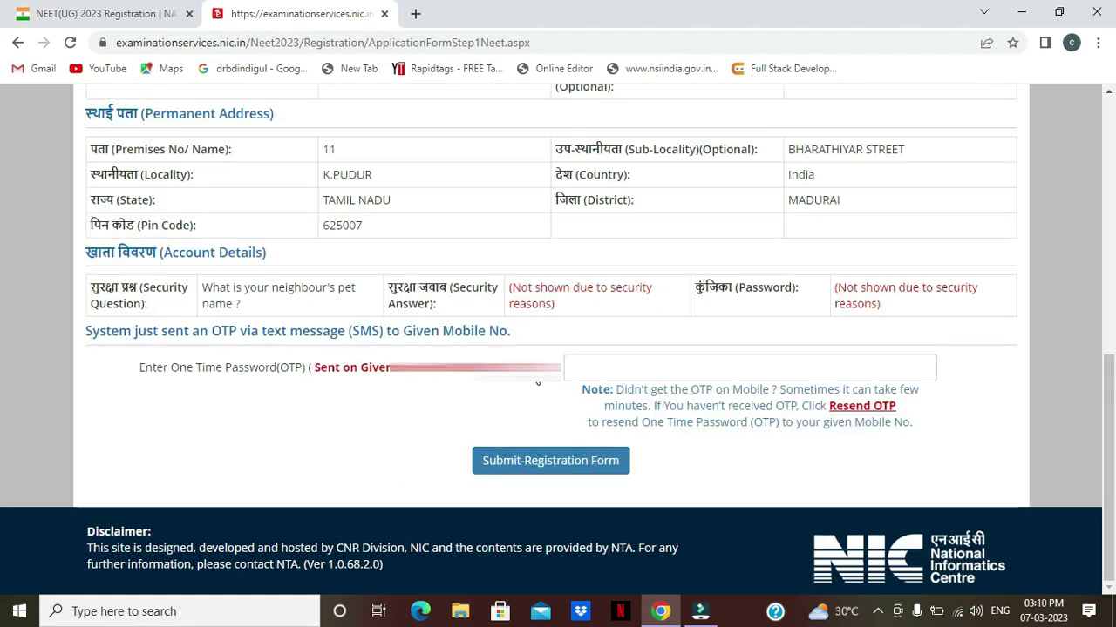
{"action": "left_click", "coordinate": [655, 359]}
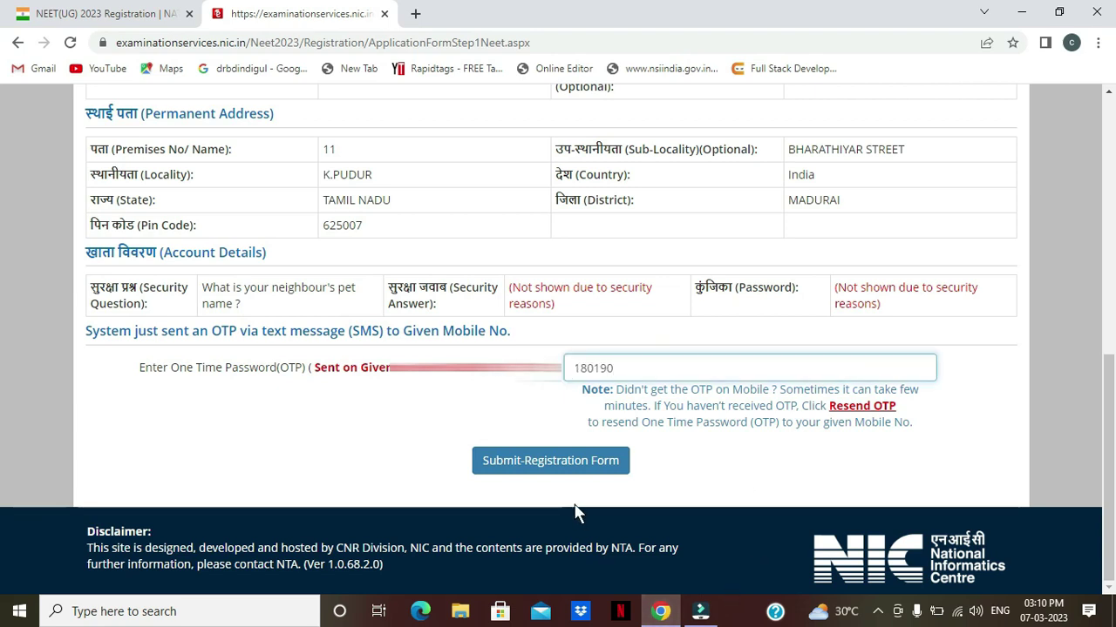
{"action": "left_click", "coordinate": [544, 459]}
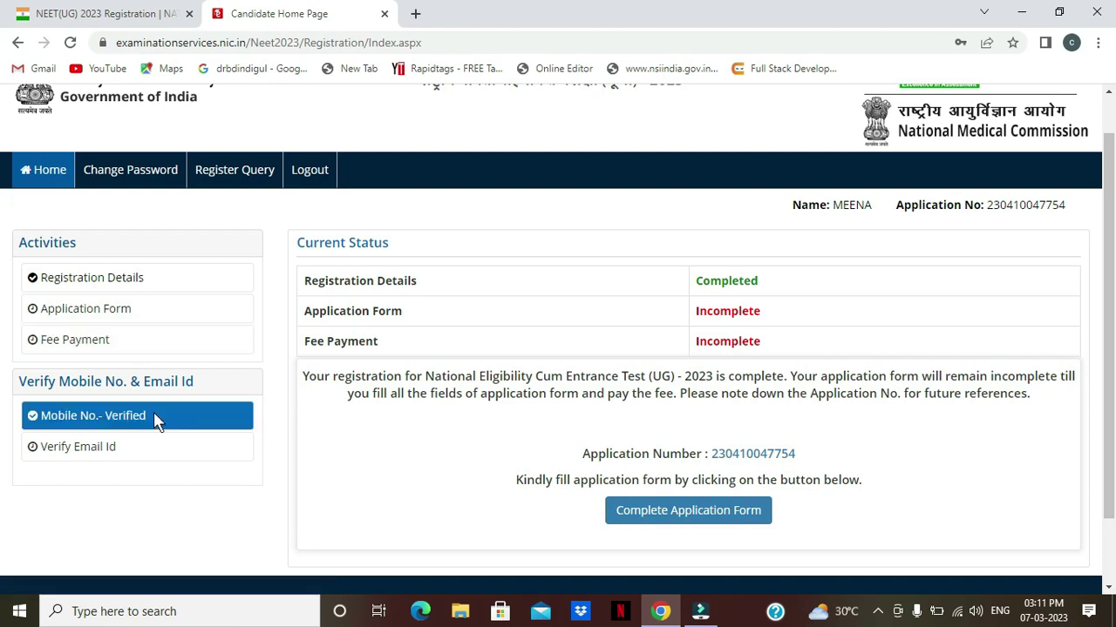
Step: Verify the email id with the security pin and email OTP, then return to the home page
{"action": "left_click", "coordinate": [107, 450]}
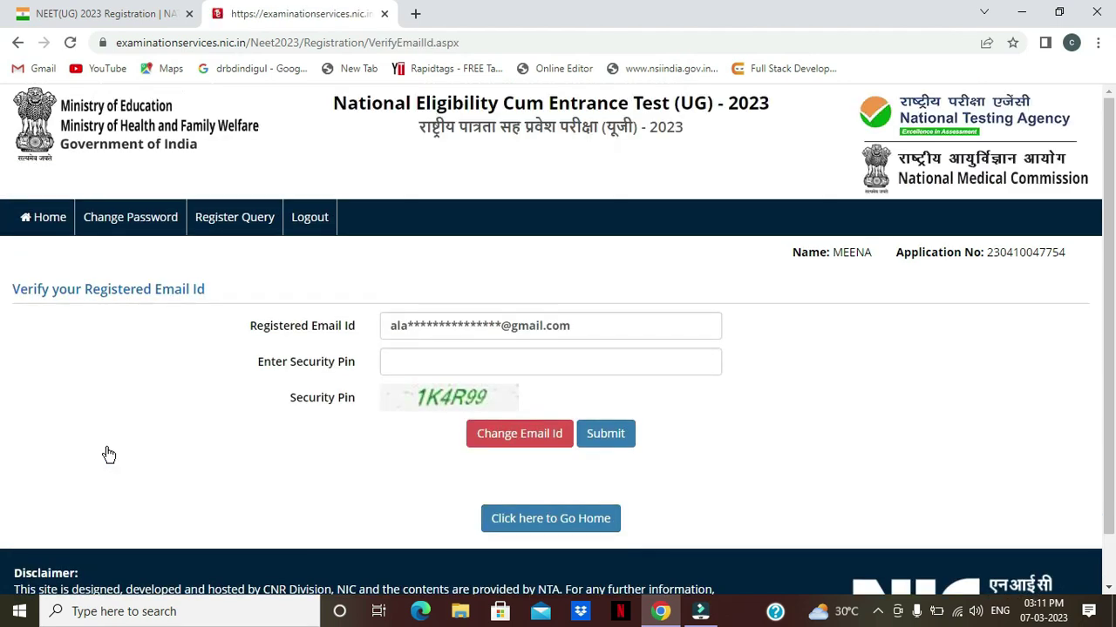
{"action": "left_click", "coordinate": [430, 368]}
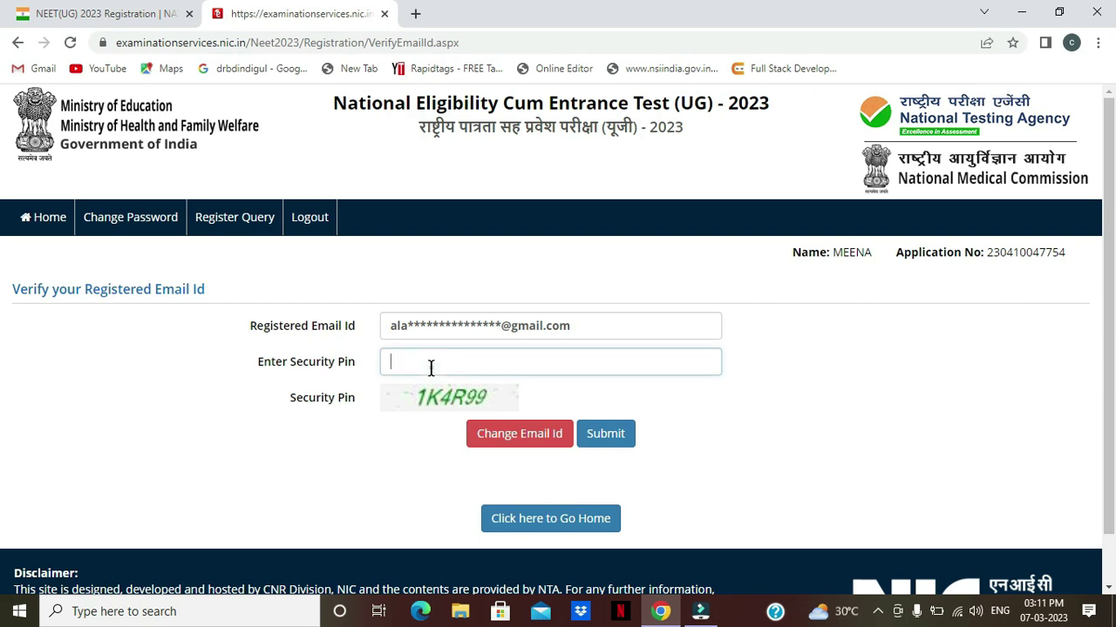
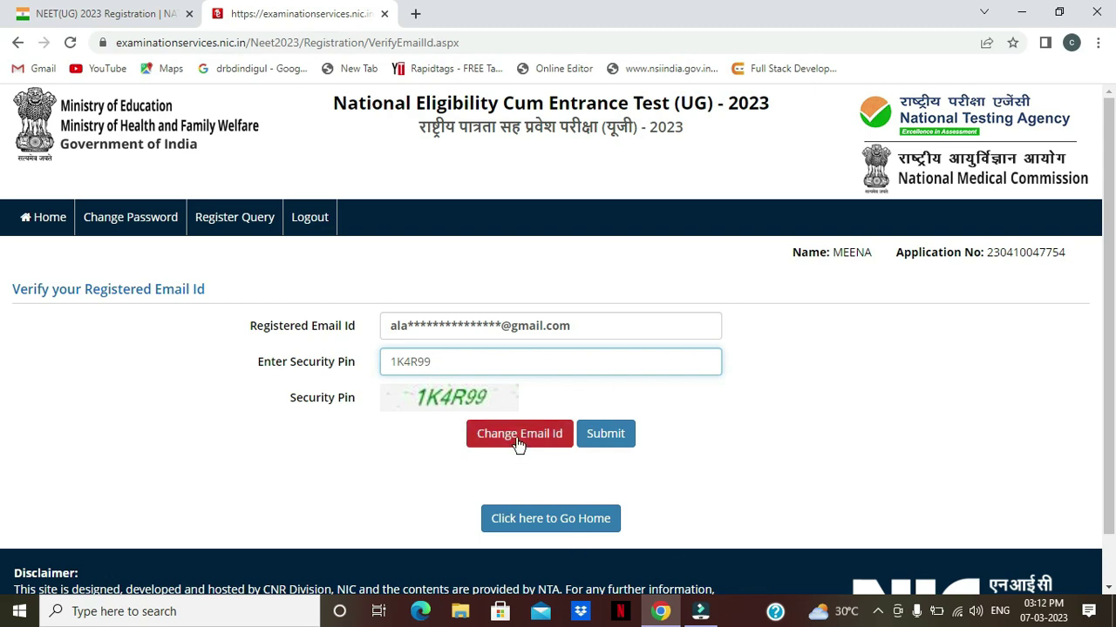
{"action": "left_click", "coordinate": [614, 438]}
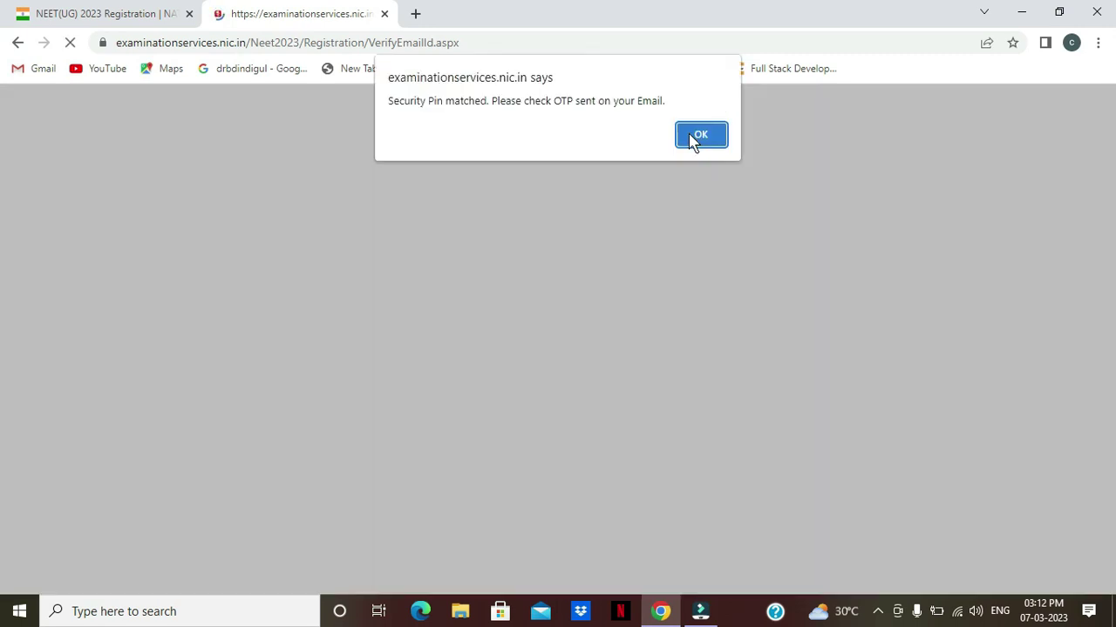
{"action": "left_click", "coordinate": [697, 136]}
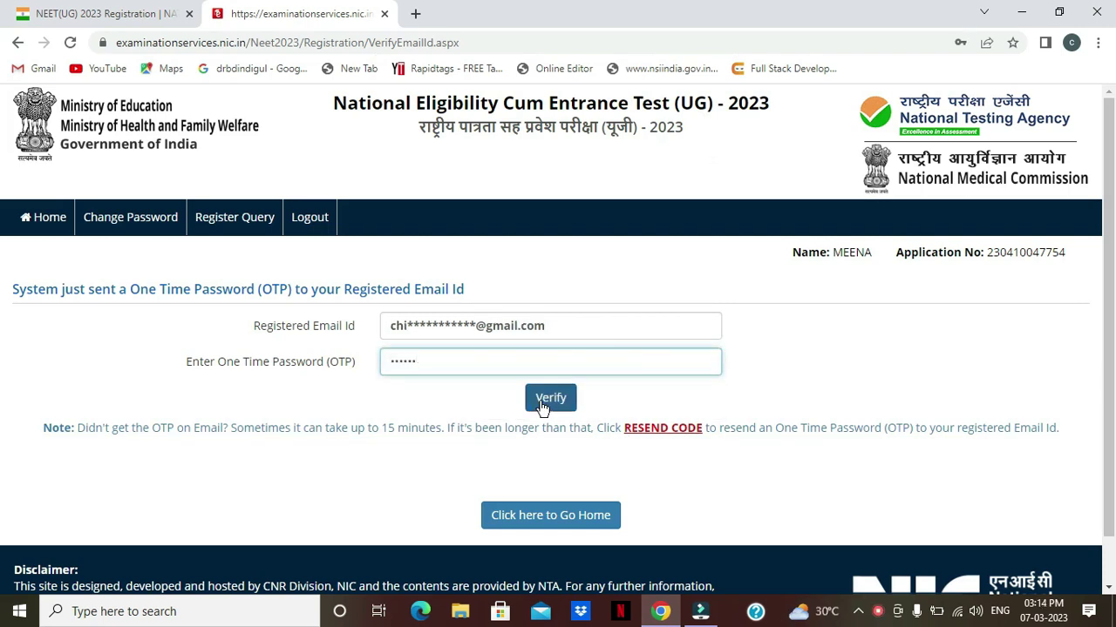
{"action": "left_click", "coordinate": [560, 398]}
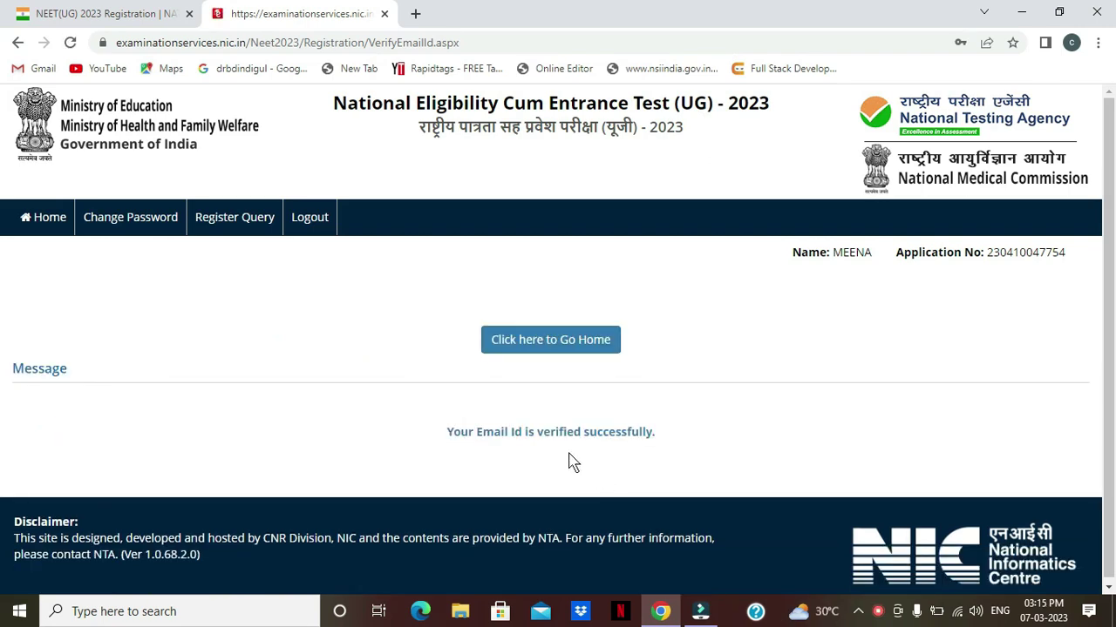
{"action": "left_click", "coordinate": [560, 342]}
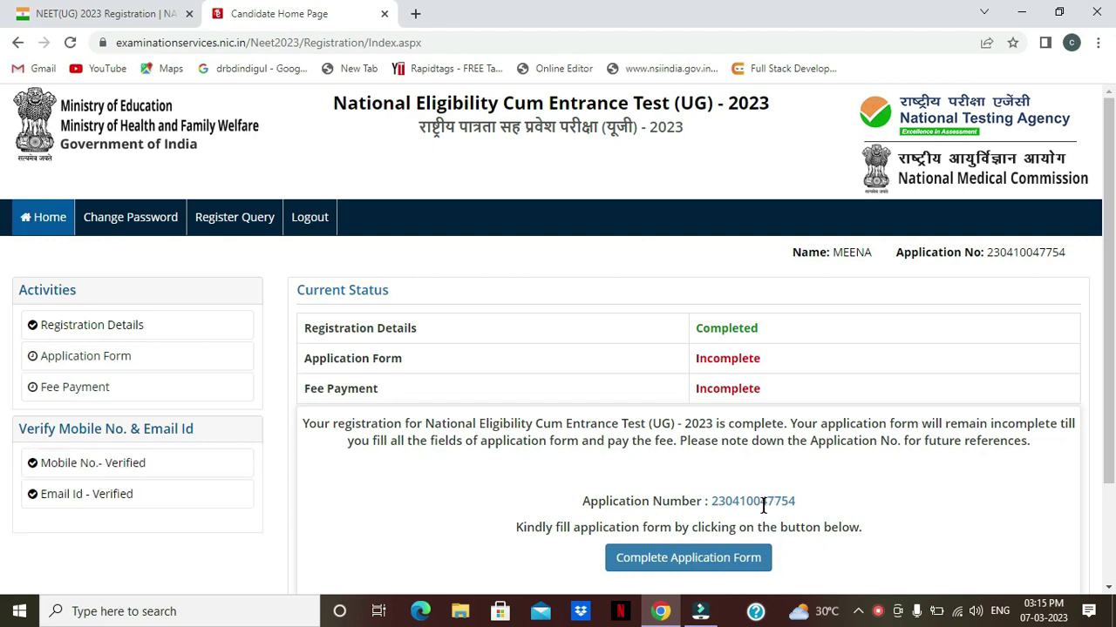
Step: Open the Personal Detail step of the application form and answer the only girl child question
{"action": "left_click", "coordinate": [688, 559]}
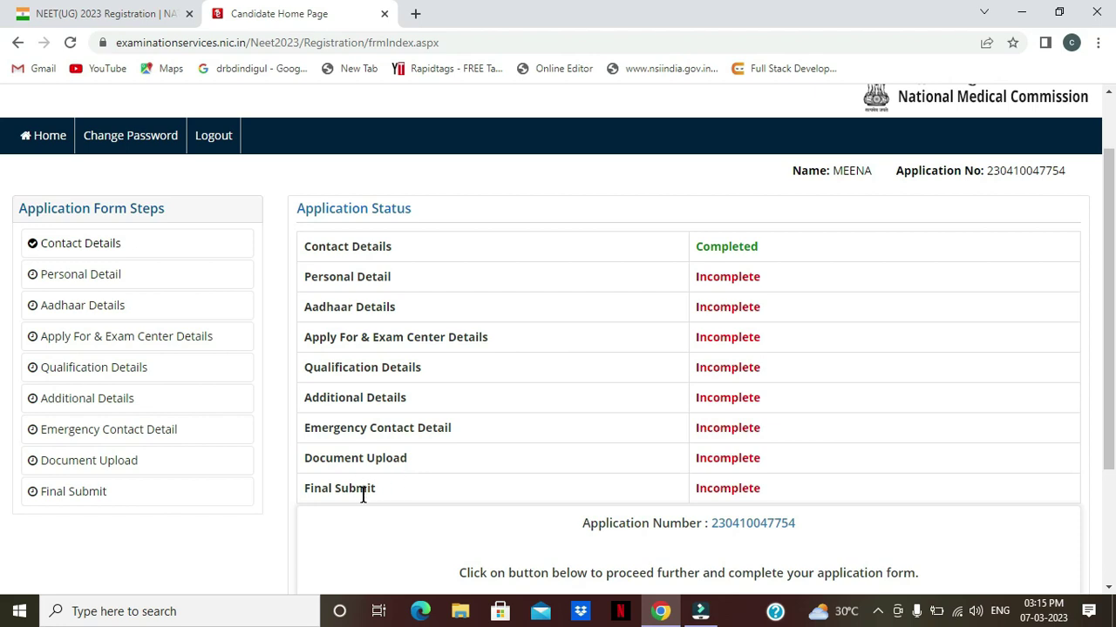
{"action": "scroll", "coordinate": [347, 402], "scroll_direction": "down", "scroll_amount": 2}
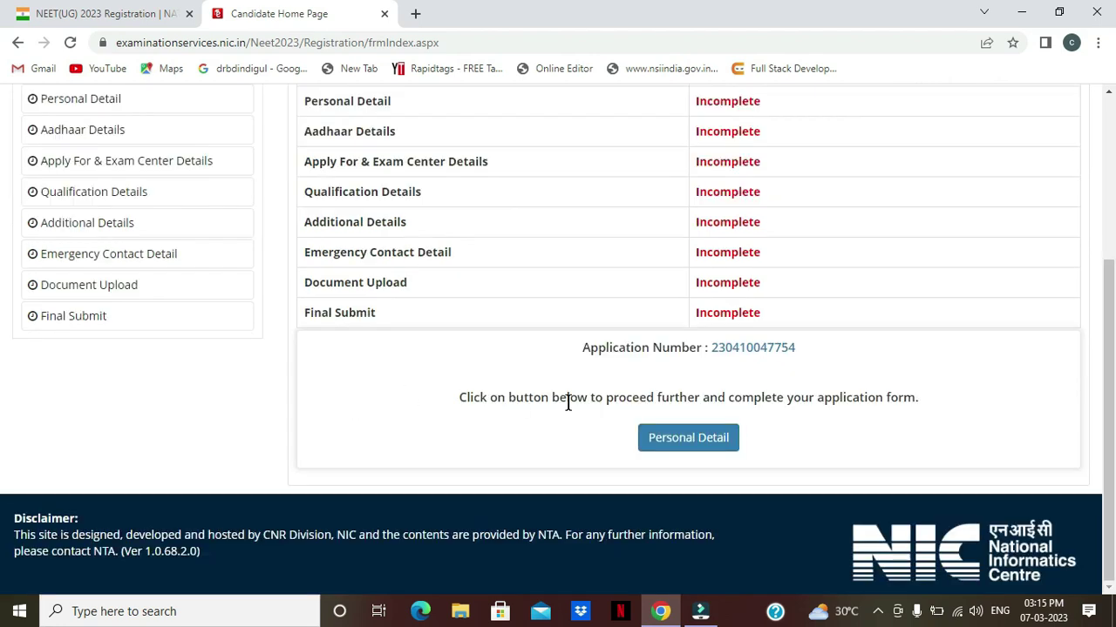
{"action": "left_click", "coordinate": [676, 443]}
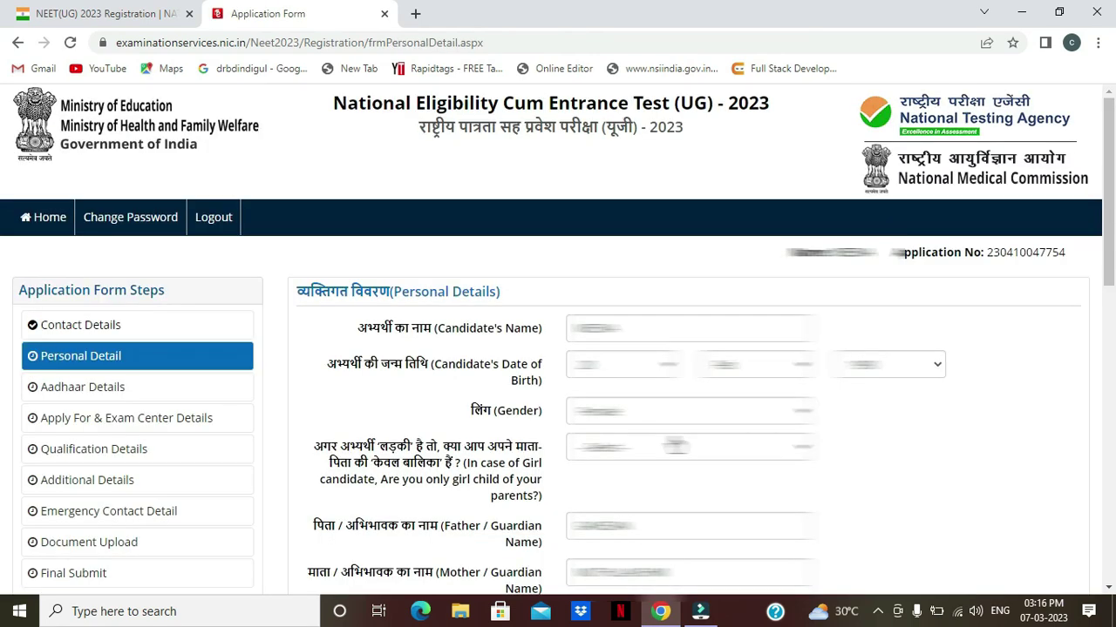
{"action": "scroll", "coordinate": [676, 445], "scroll_direction": "down", "scroll_amount": 1}
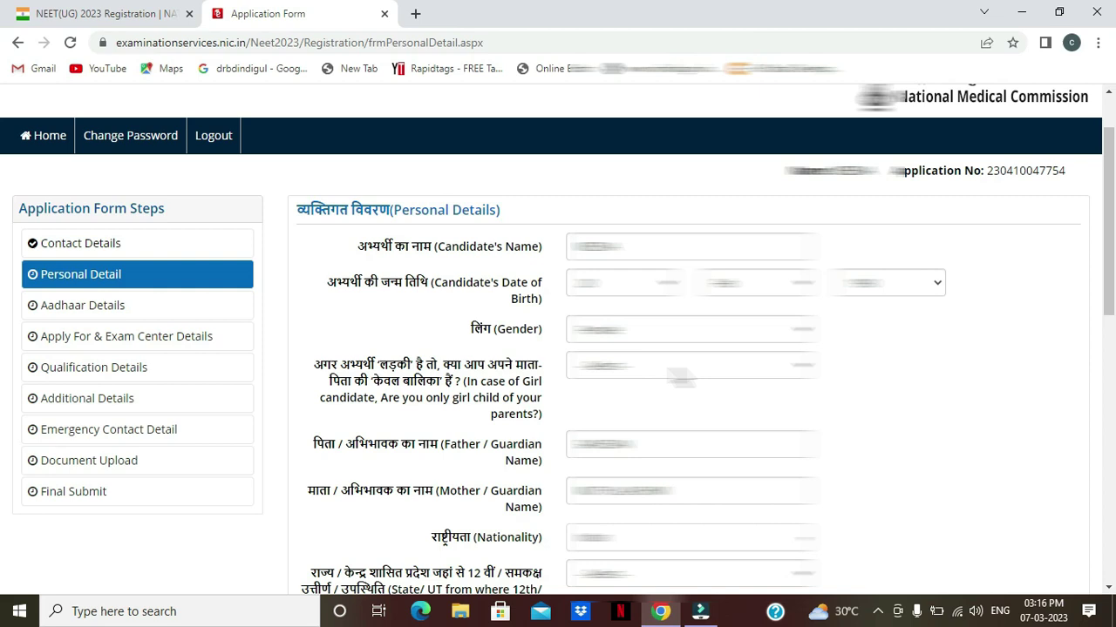
{"action": "left_click", "coordinate": [671, 376]}
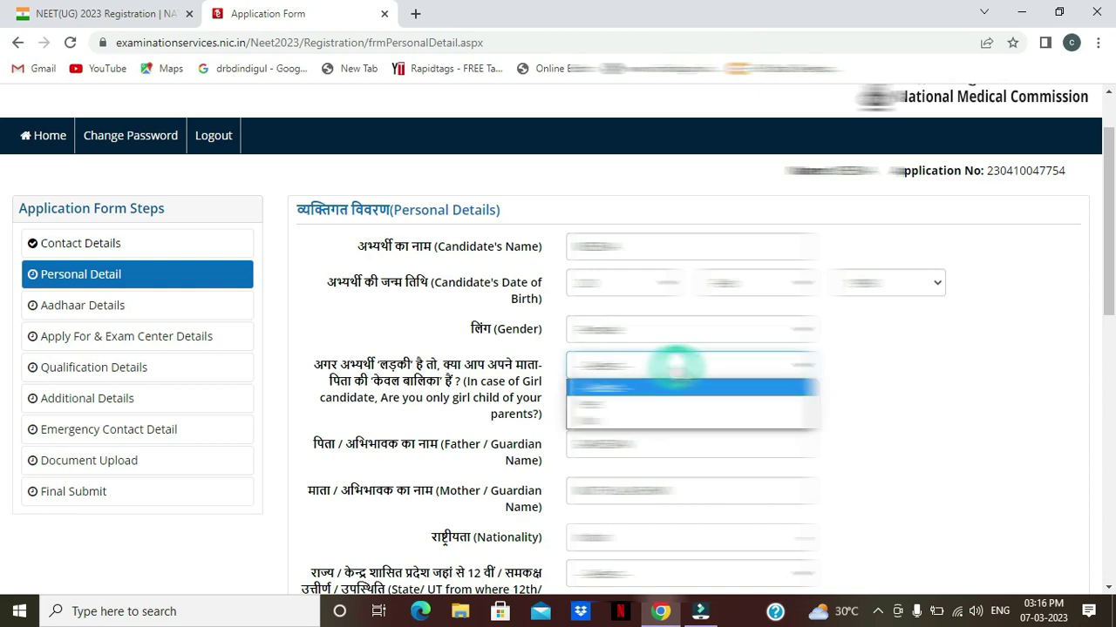
{"action": "left_click", "coordinate": [614, 422]}
{"action": "scroll", "coordinate": [743, 338], "scroll_direction": "down", "scroll_amount": 3}
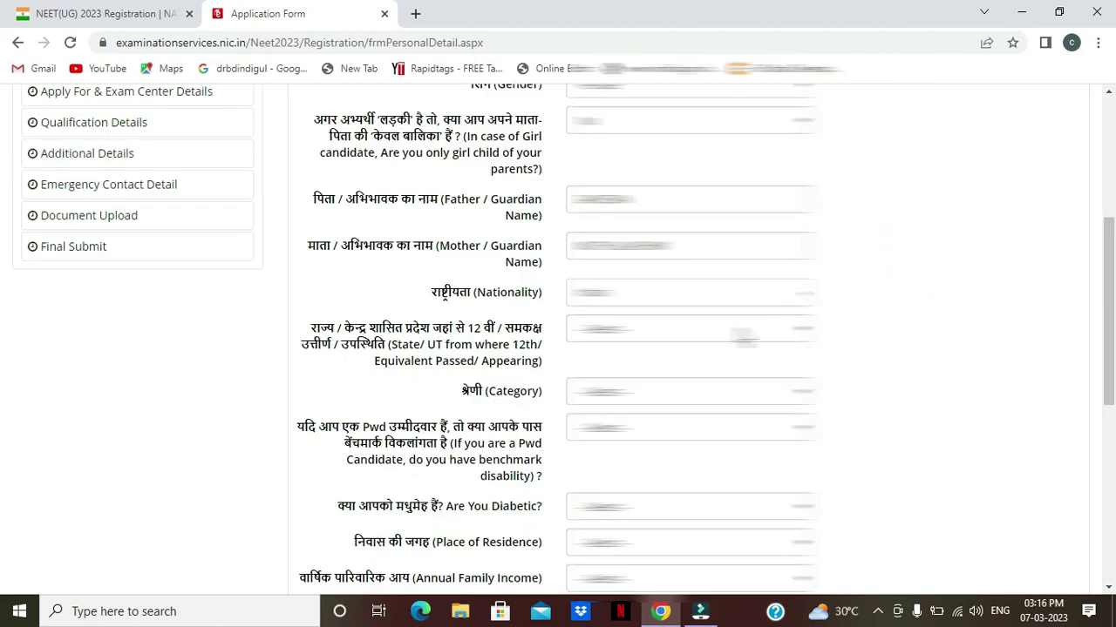
Step: Set class 12 state to TAMIL NADU, category OBC- NCL (Central List), and benchmark disability No
{"action": "left_click", "coordinate": [744, 338]}
{"action": "key", "text": "t"}
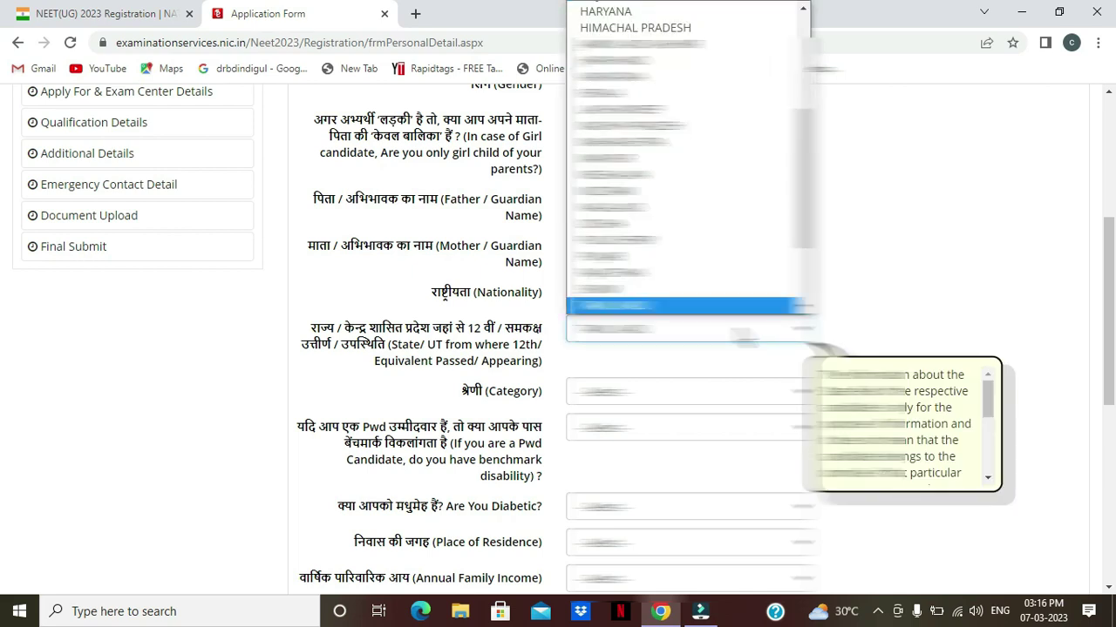
{"action": "key", "text": "Return"}
{"action": "left_click", "coordinate": [641, 399]}
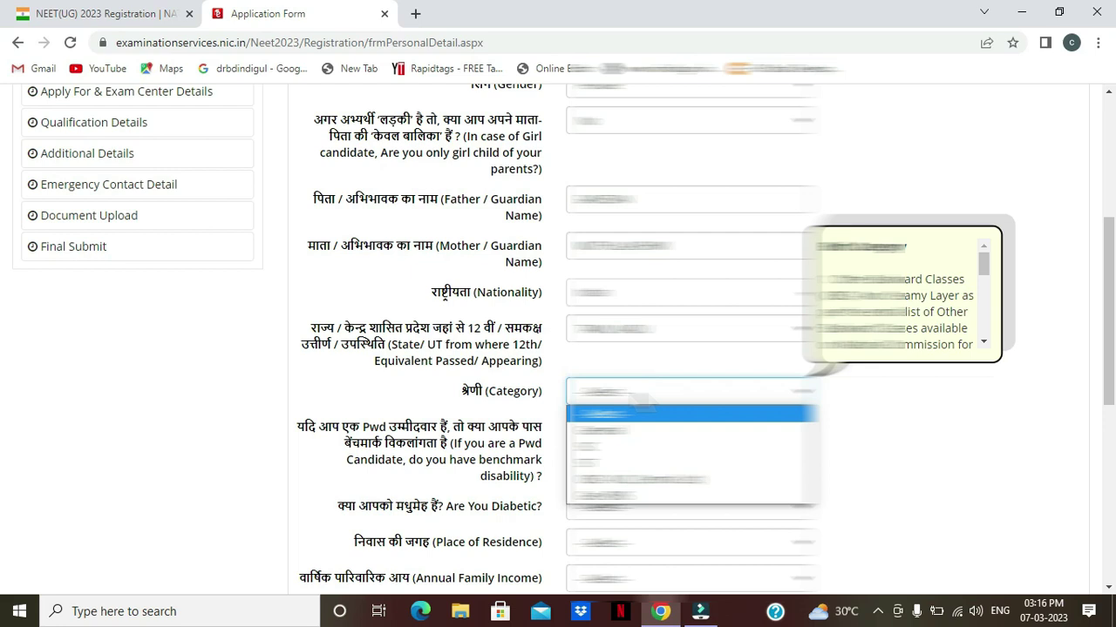
{"action": "left_click", "coordinate": [662, 478]}
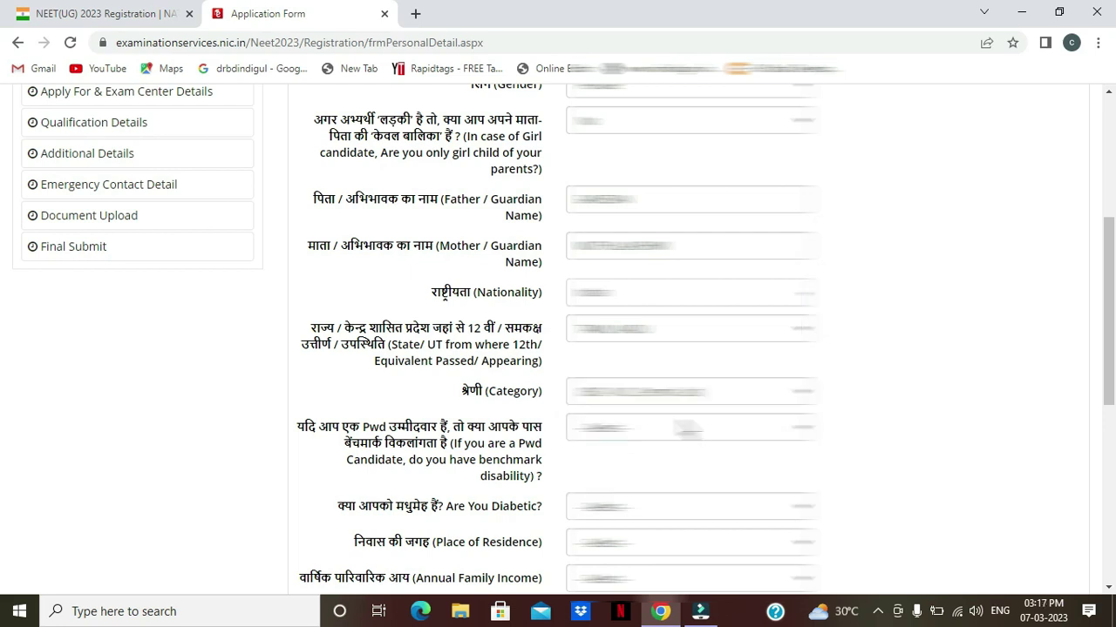
{"action": "left_click", "coordinate": [686, 428]}
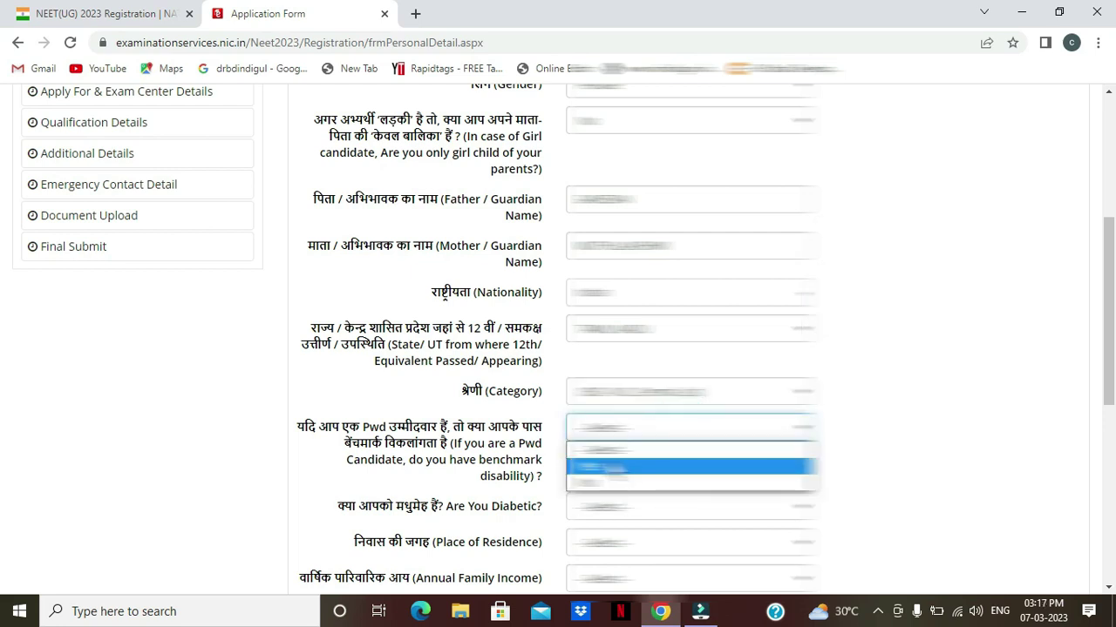
{"action": "left_click", "coordinate": [615, 482]}
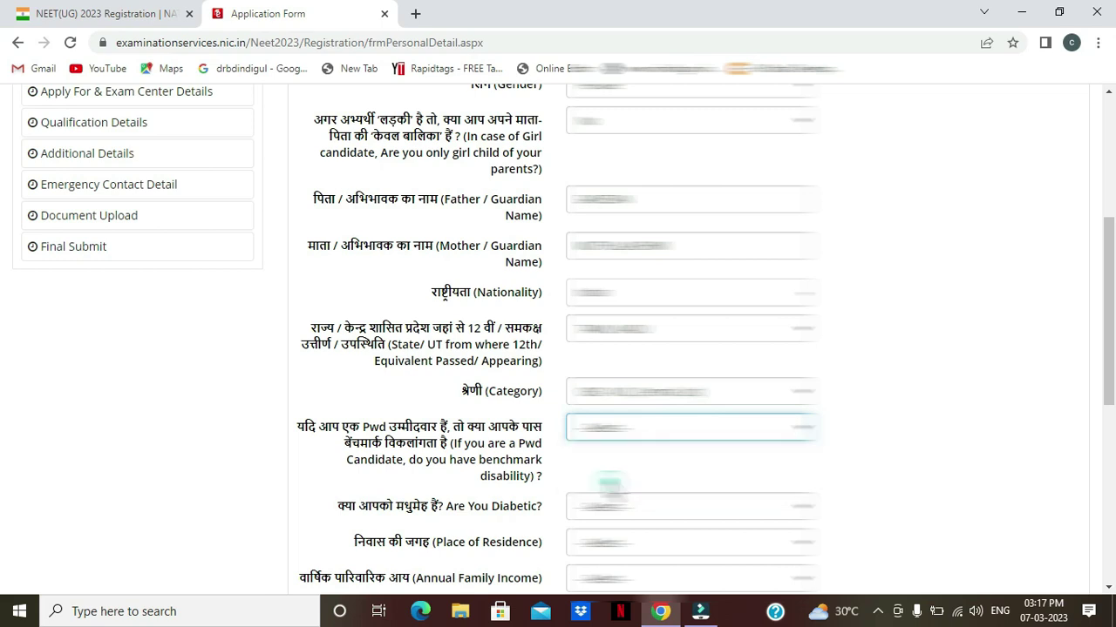
Step: Answer No to being diabetic and set place of residence to Urban
{"action": "left_click", "coordinate": [624, 510]}
{"action": "left_click", "coordinate": [624, 510]}
{"action": "left_click", "coordinate": [624, 510]}
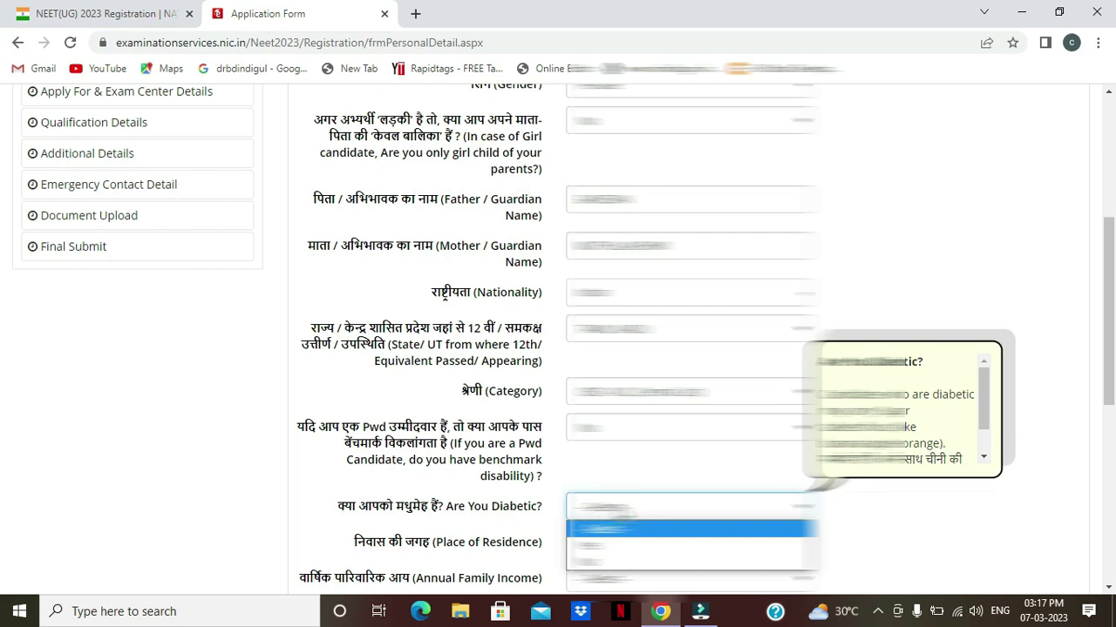
{"action": "left_click", "coordinate": [614, 523]}
{"action": "scroll", "coordinate": [617, 394], "scroll_direction": "down", "scroll_amount": 2}
{"action": "left_click", "coordinate": [617, 383]}
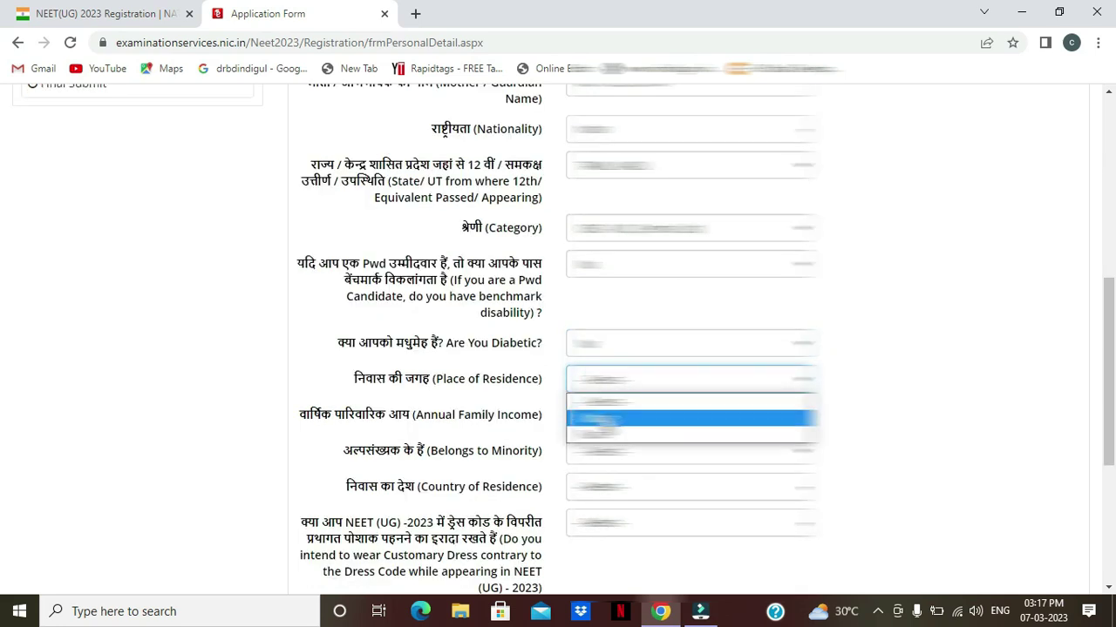
{"action": "left_click", "coordinate": [607, 420]}
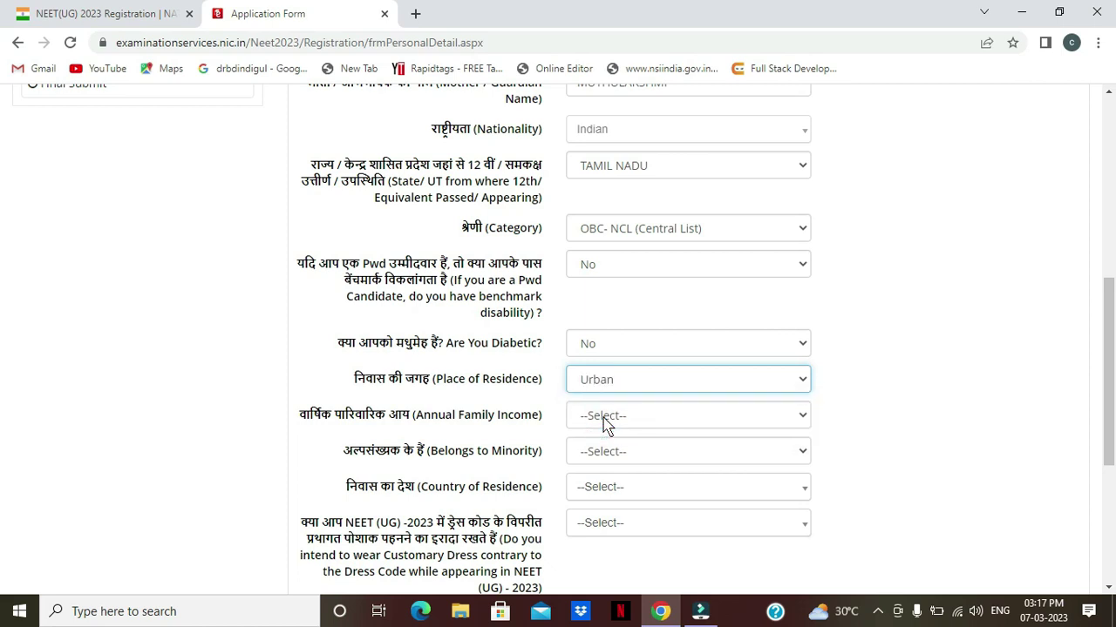
Step: Set family income UPTO 100000, minority No, and country of residence India
{"action": "left_click", "coordinate": [711, 428]}
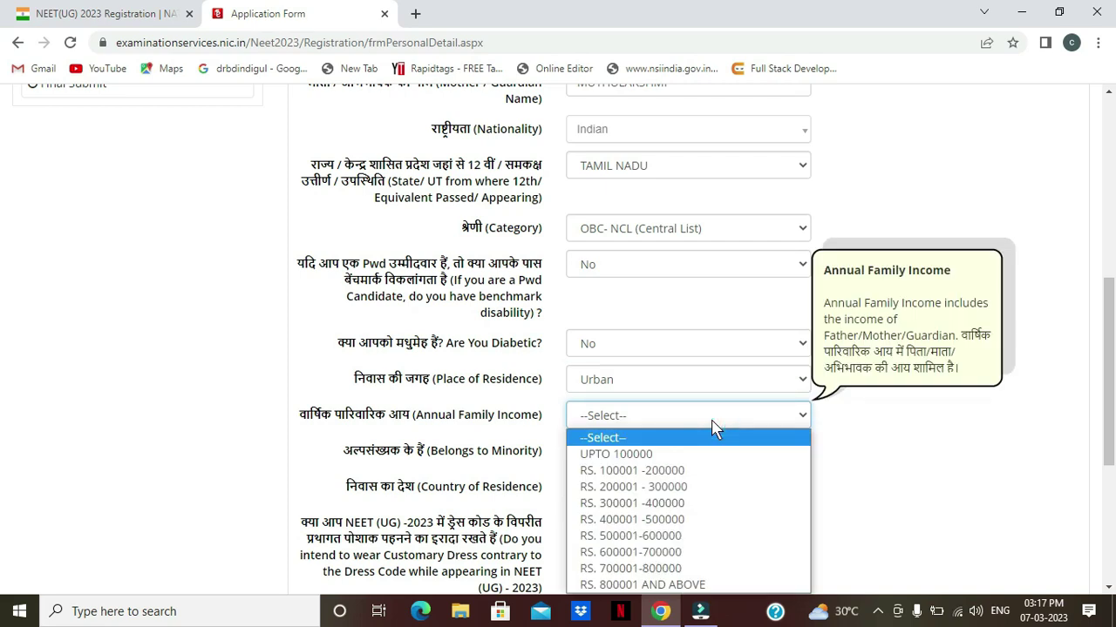
{"action": "left_click", "coordinate": [627, 454]}
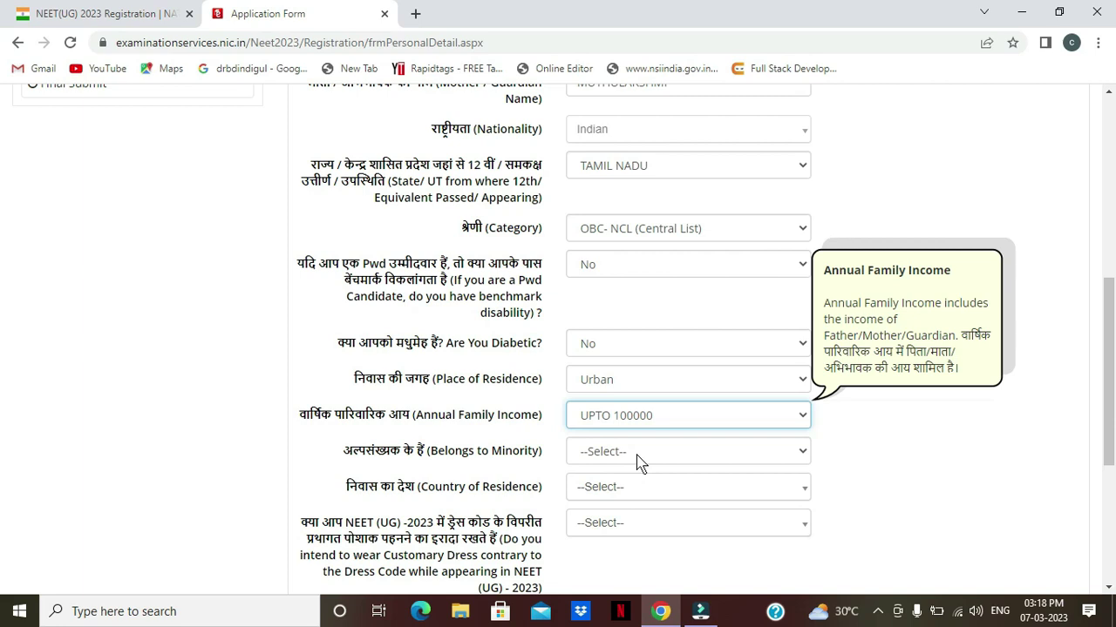
{"action": "left_click", "coordinate": [638, 461]}
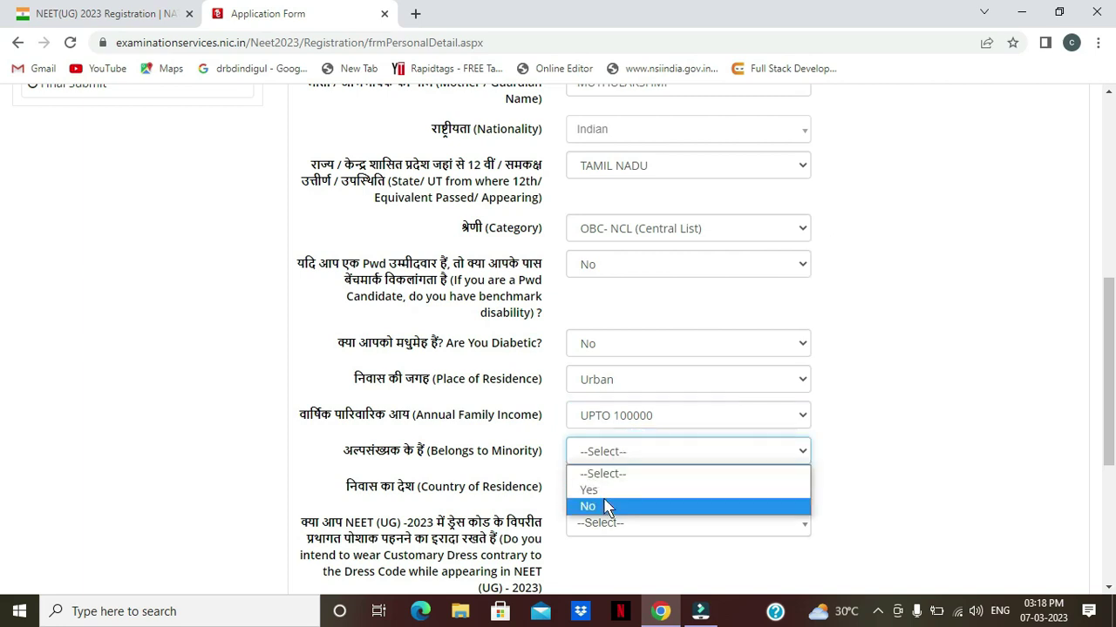
{"action": "left_click", "coordinate": [606, 507]}
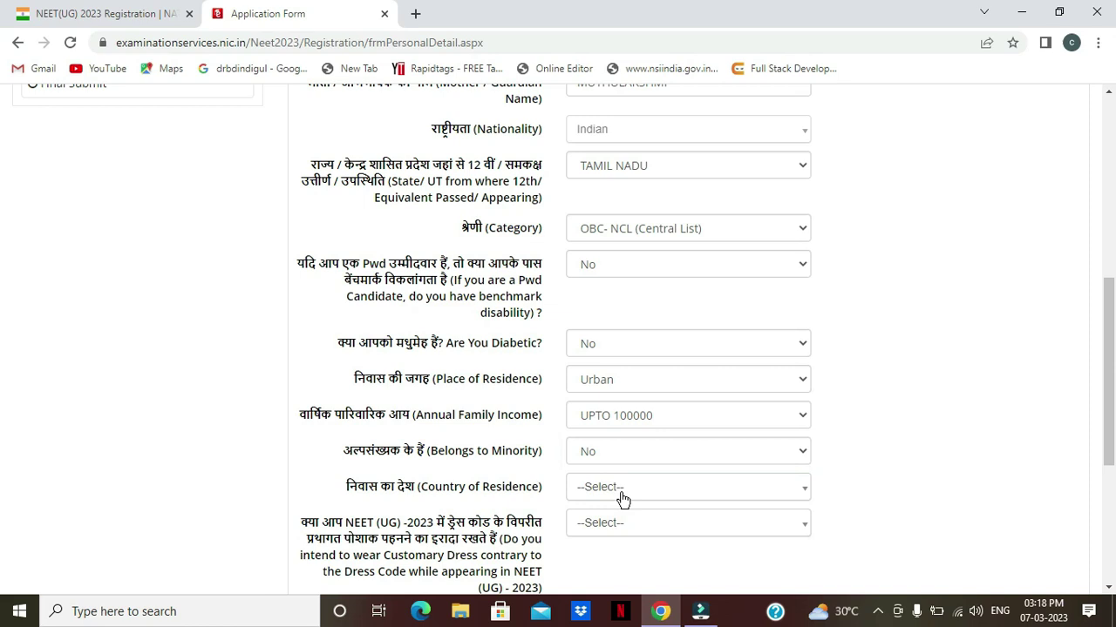
{"action": "left_click", "coordinate": [621, 495]}
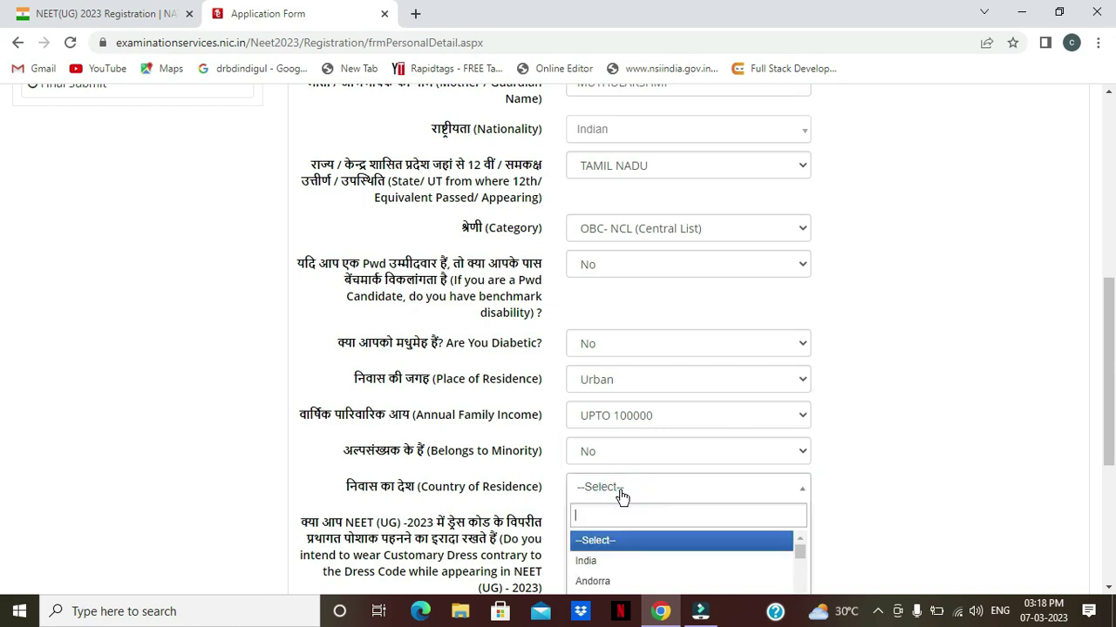
{"action": "left_click", "coordinate": [592, 563]}
Step: Answer Yes to customary dress, choose Online Coaching preparation, and reach the security pin field
{"action": "scroll", "coordinate": [739, 290], "scroll_direction": "down", "scroll_amount": 3}
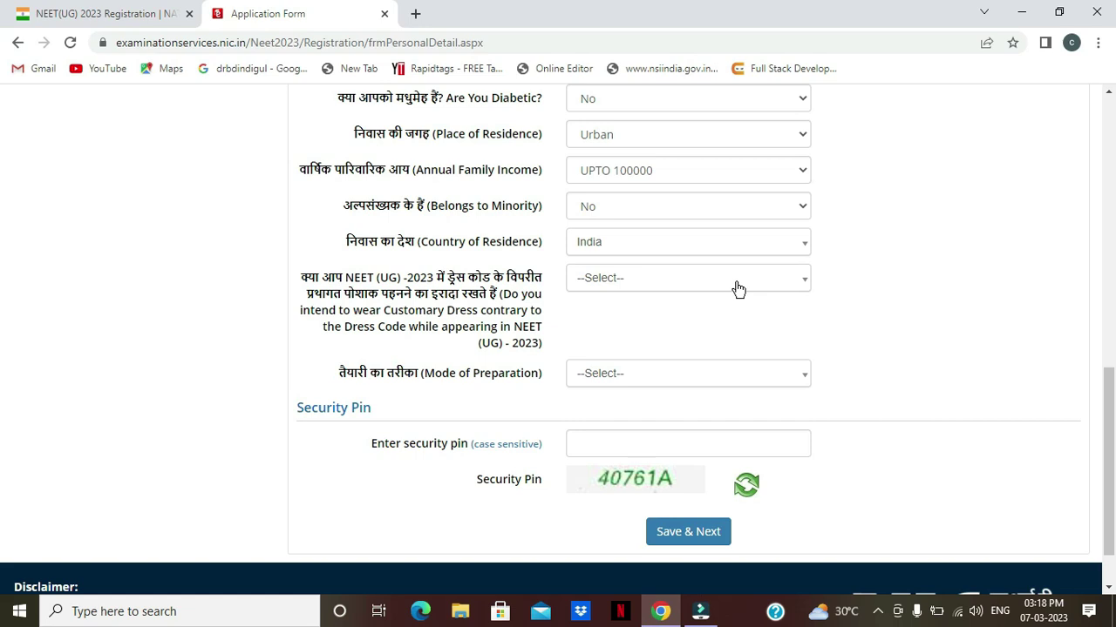
{"action": "left_click", "coordinate": [738, 289]}
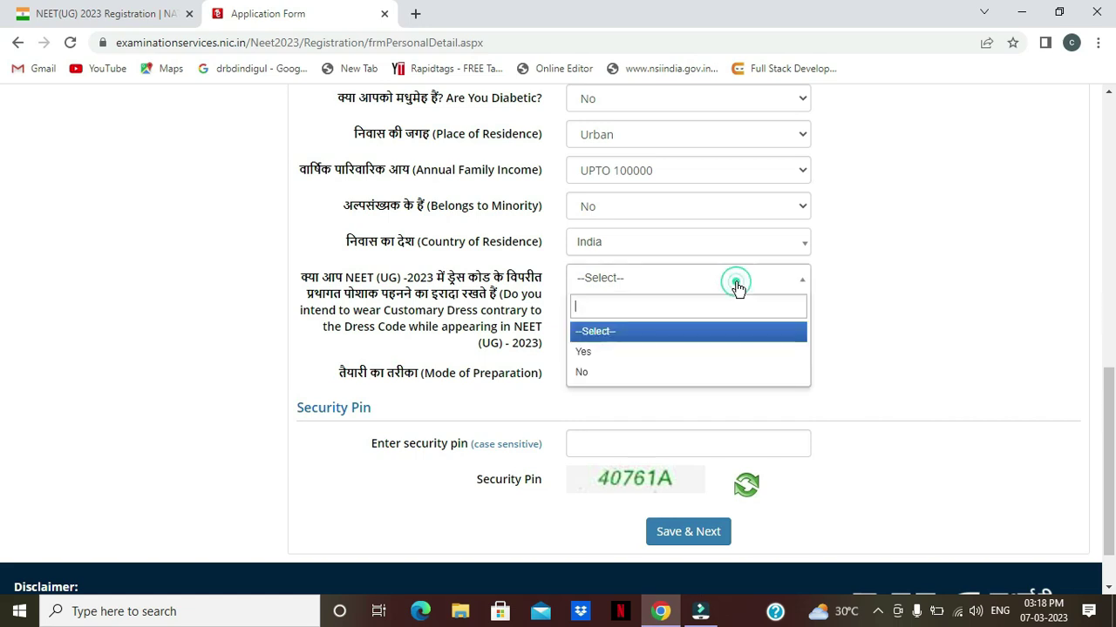
{"action": "left_click", "coordinate": [611, 357]}
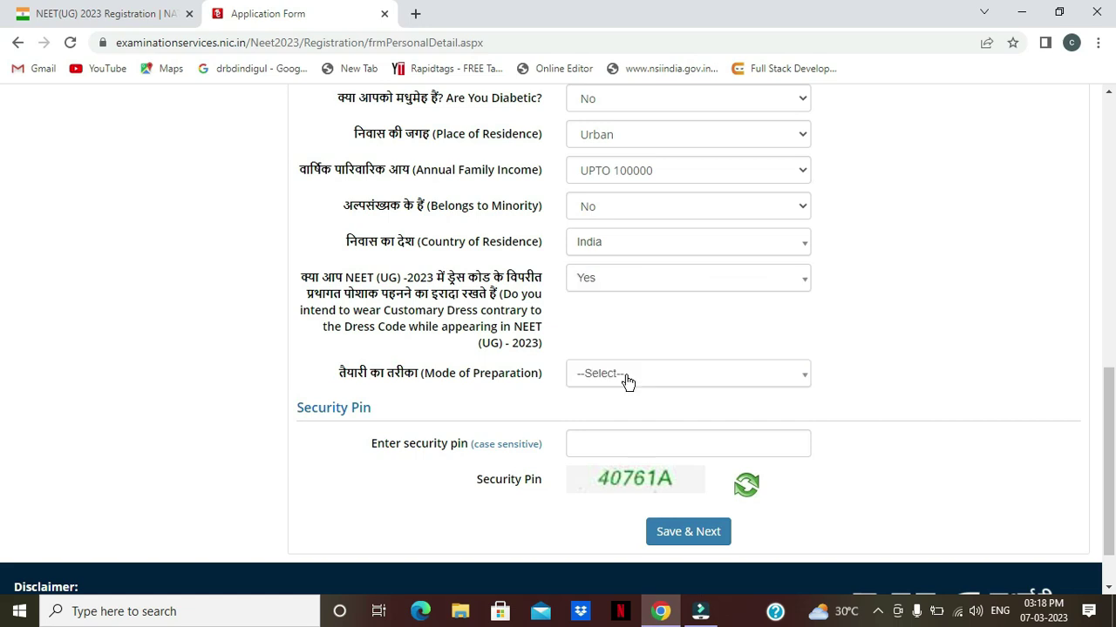
{"action": "left_click", "coordinate": [627, 382]}
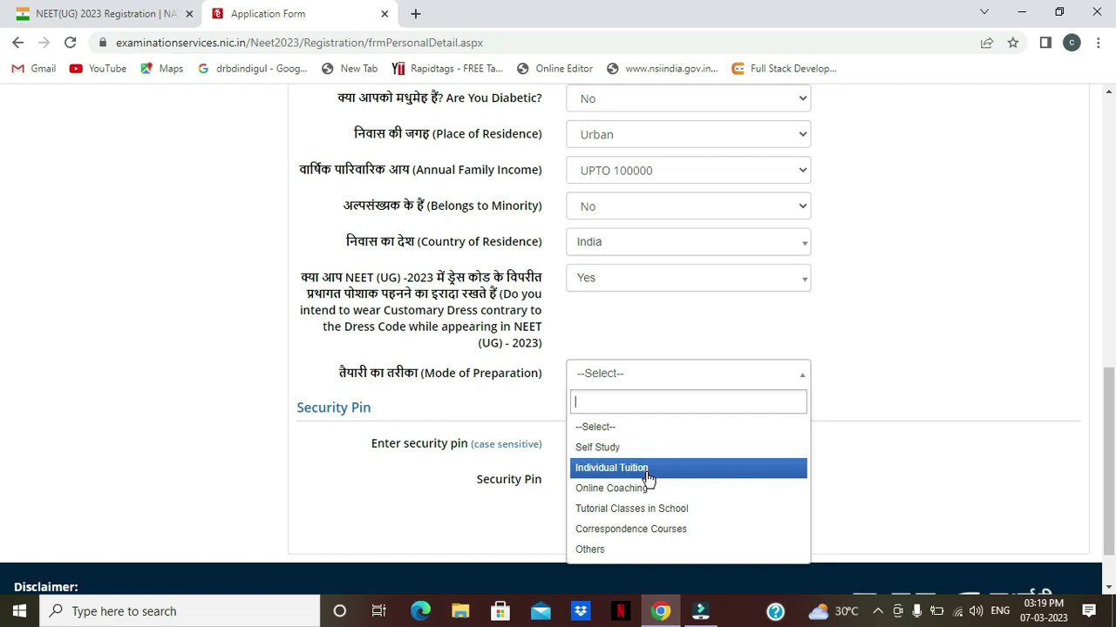
{"action": "scroll", "coordinate": [647, 478], "scroll_direction": "down", "scroll_amount": 1}
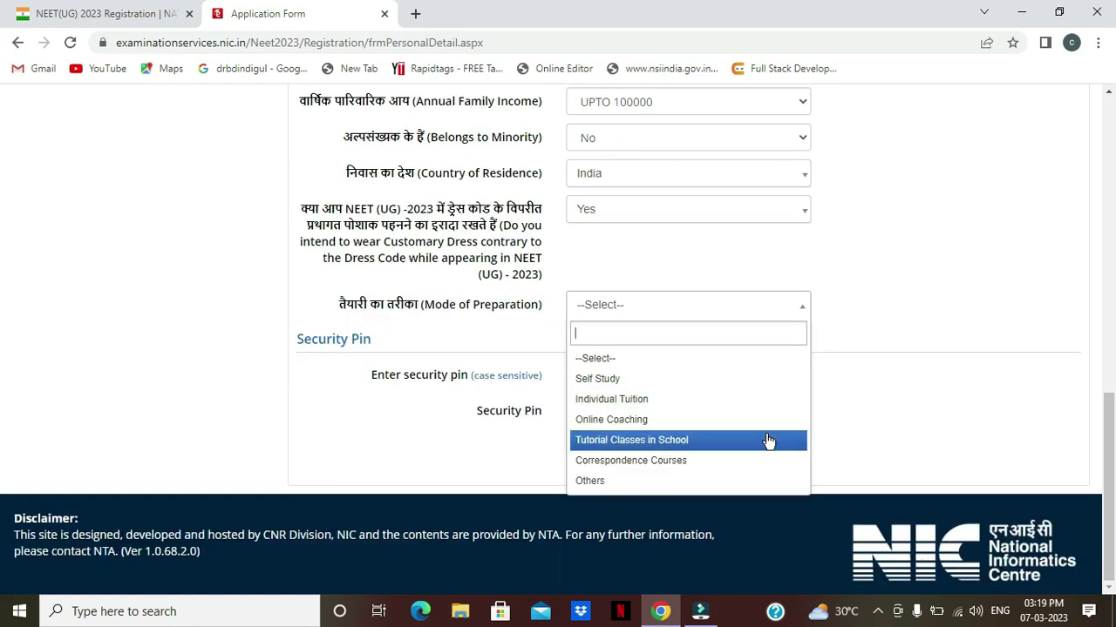
{"action": "left_click", "coordinate": [643, 421]}
{"action": "left_click", "coordinate": [350, 401]}
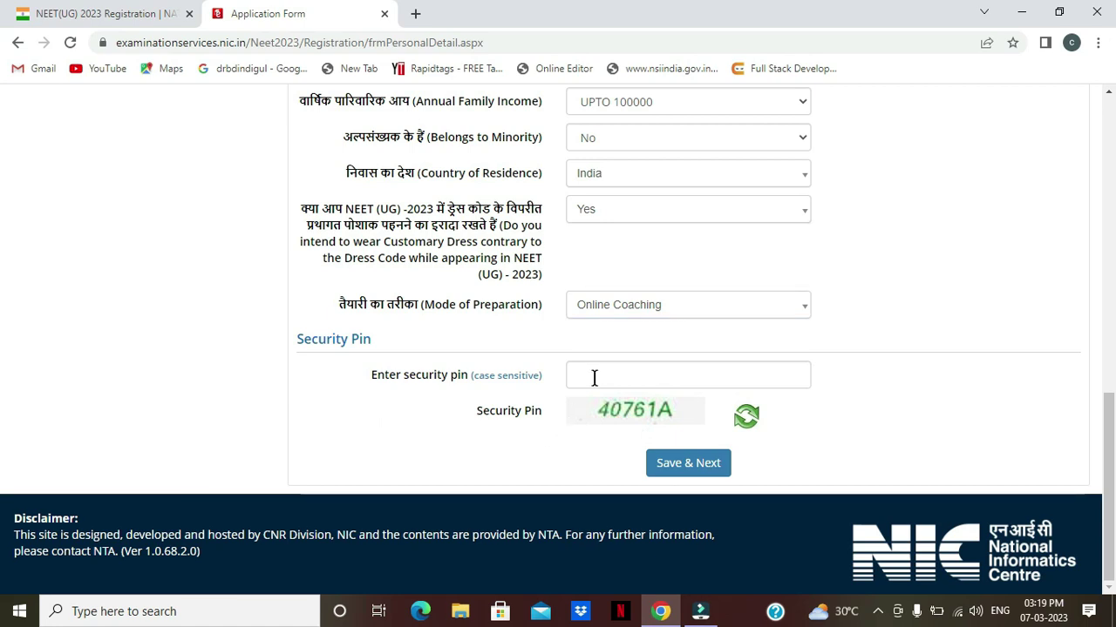
{"action": "left_click", "coordinate": [594, 377]}
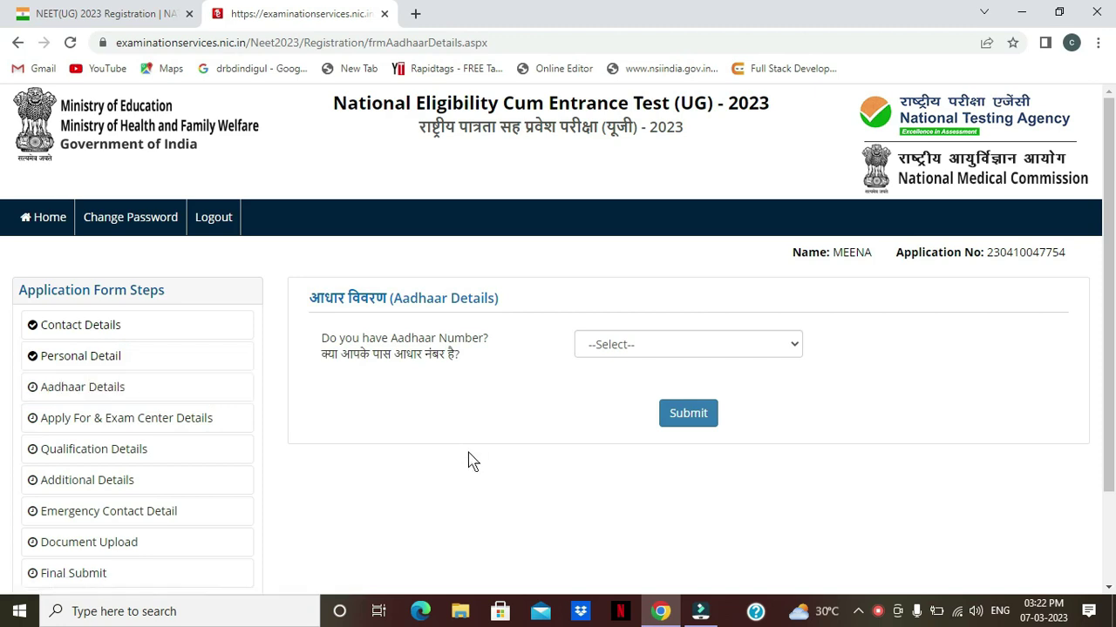
Step: Answer Yes to having an Aadhaar number, then opt not to share it
{"action": "left_click", "coordinate": [655, 345]}
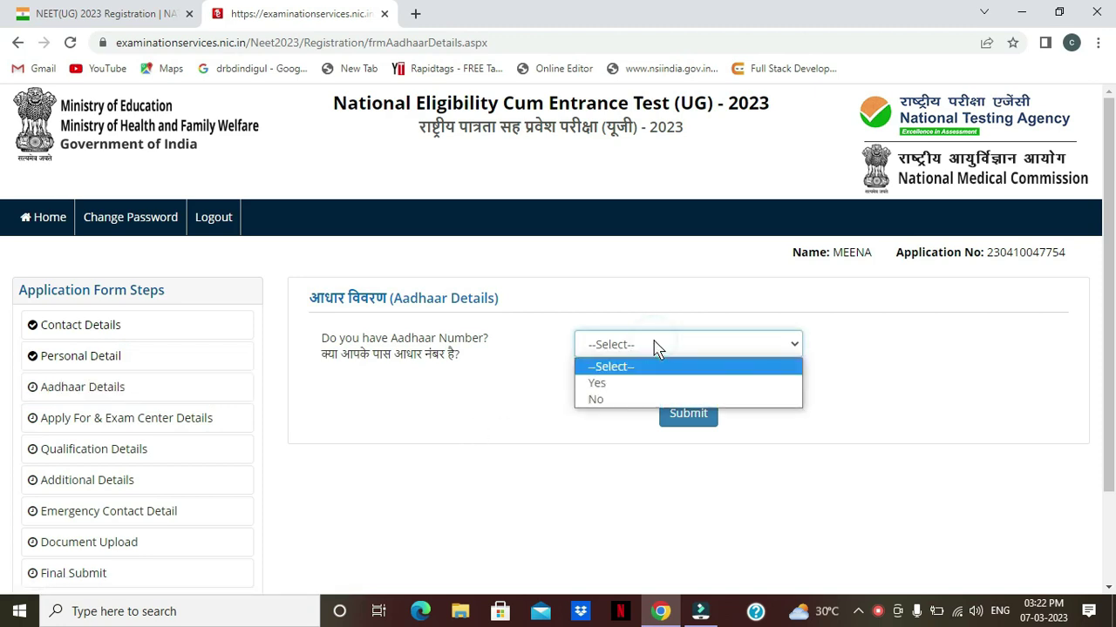
{"action": "left_click", "coordinate": [596, 384]}
{"action": "left_click", "coordinate": [690, 414]}
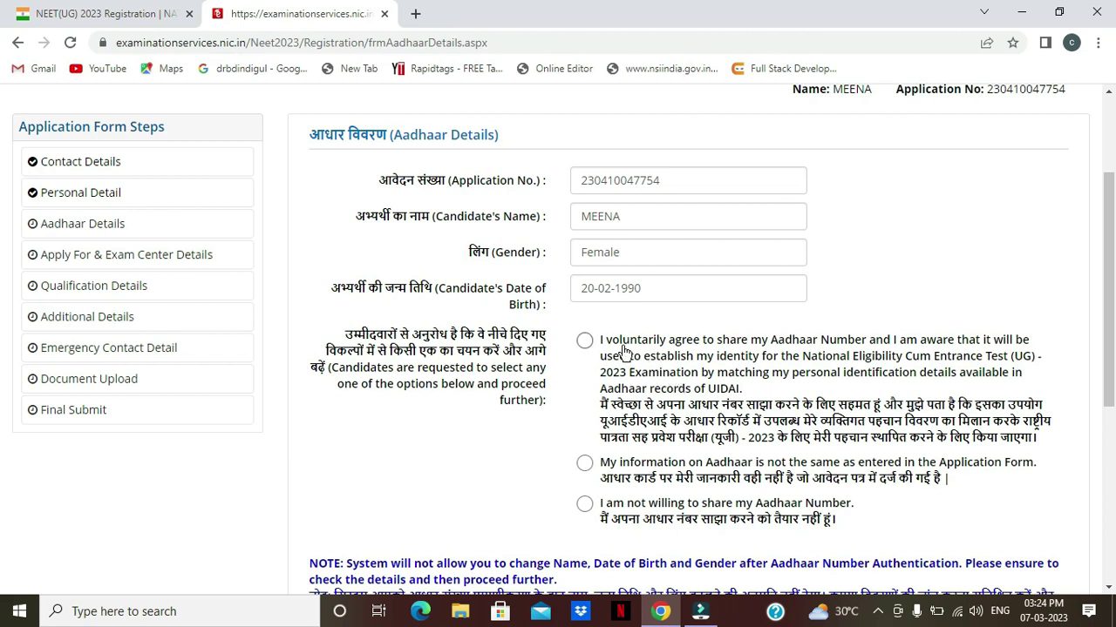
{"action": "left_click", "coordinate": [584, 341]}
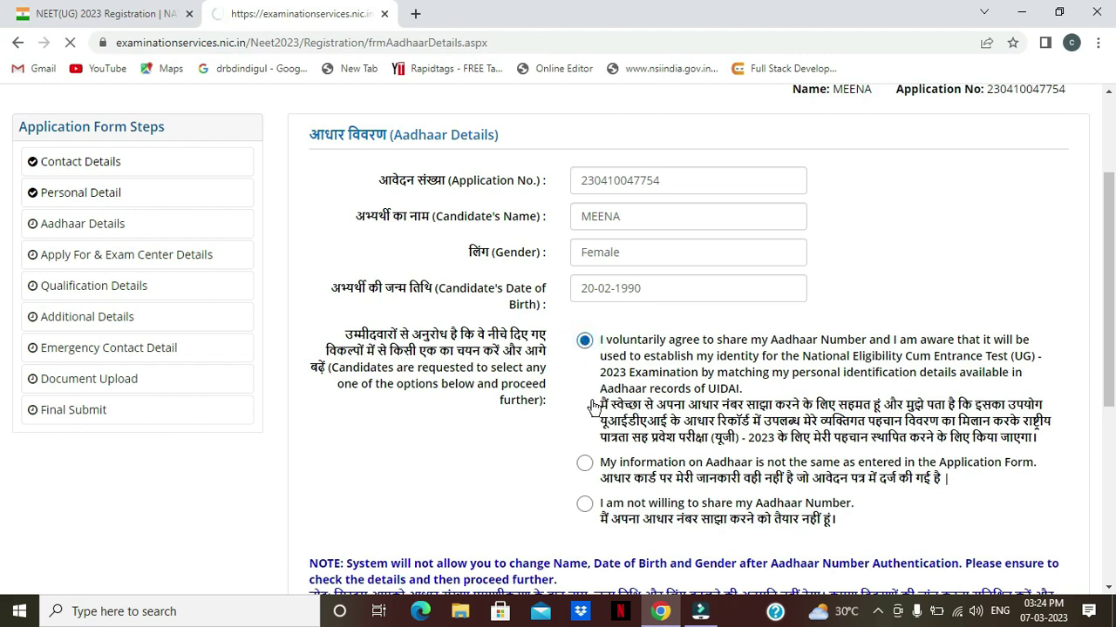
{"action": "scroll", "coordinate": [708, 231], "scroll_direction": "down", "scroll_amount": 3}
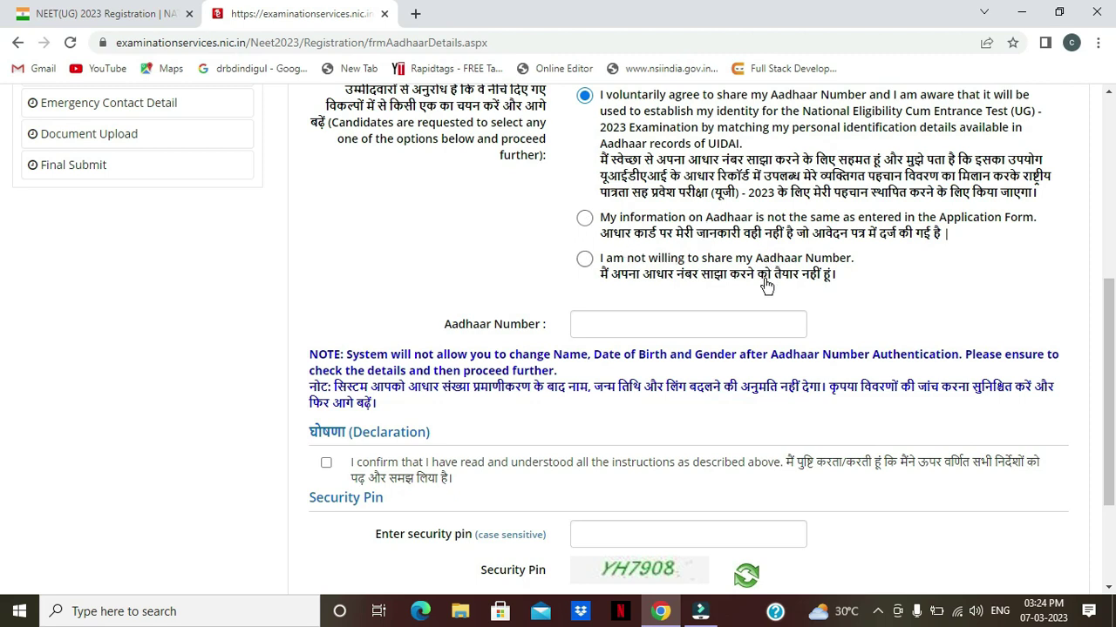
{"action": "left_click", "coordinate": [584, 258]}
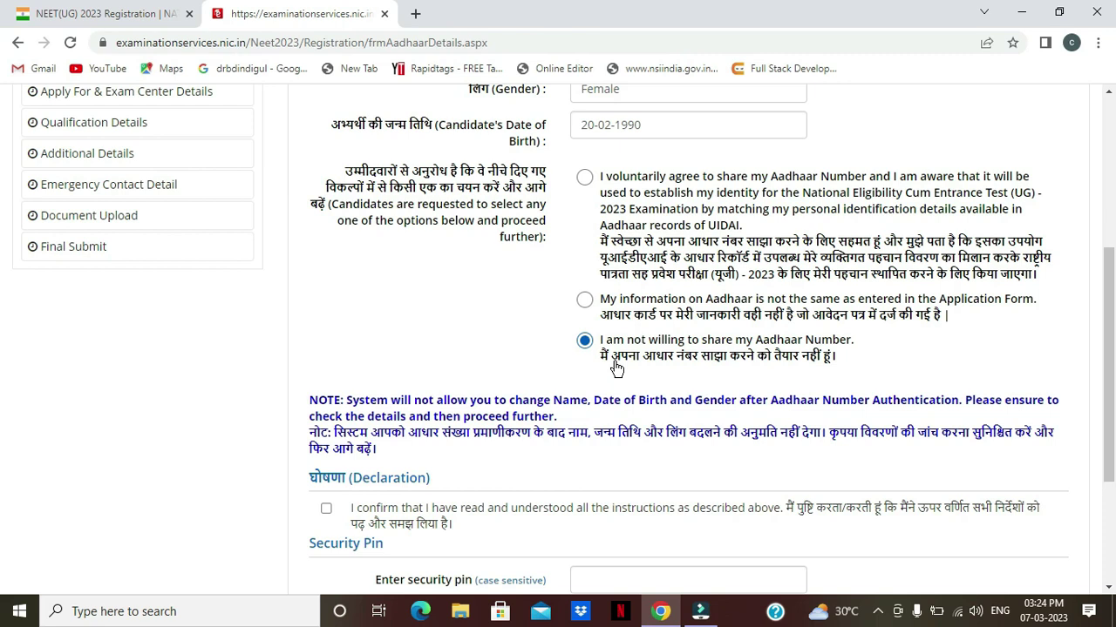
Step: Accept the declaration, enter the security pin, and submit the Aadhaar details with confirmation
{"action": "scroll", "coordinate": [1109, 337], "scroll_direction": "down", "scroll_amount": 2}
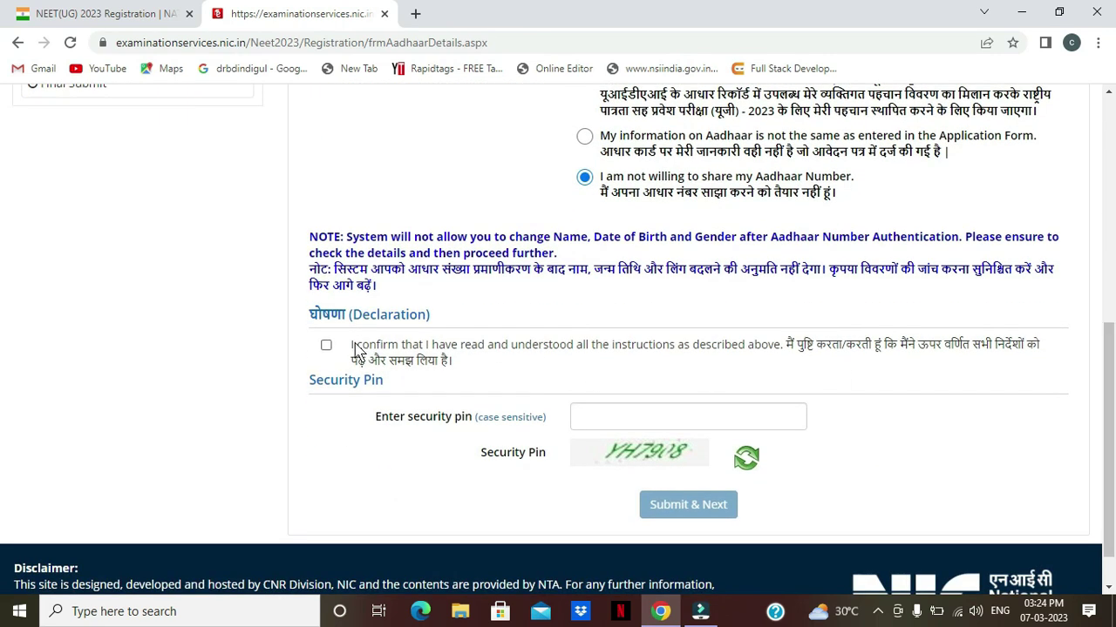
{"action": "left_click", "coordinate": [326, 346]}
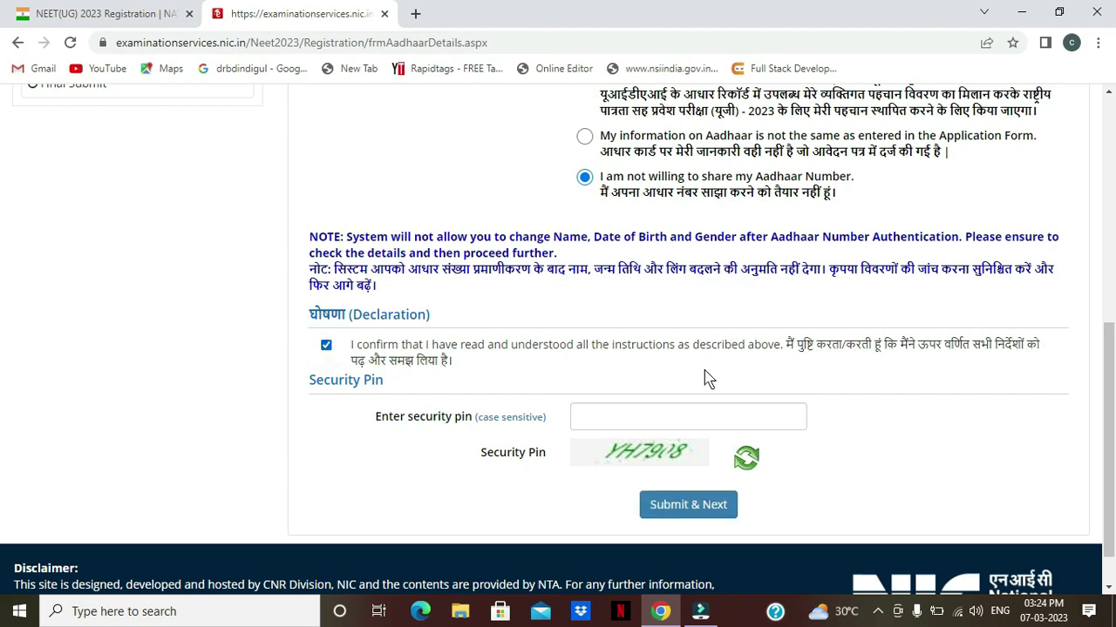
{"action": "left_click", "coordinate": [634, 425]}
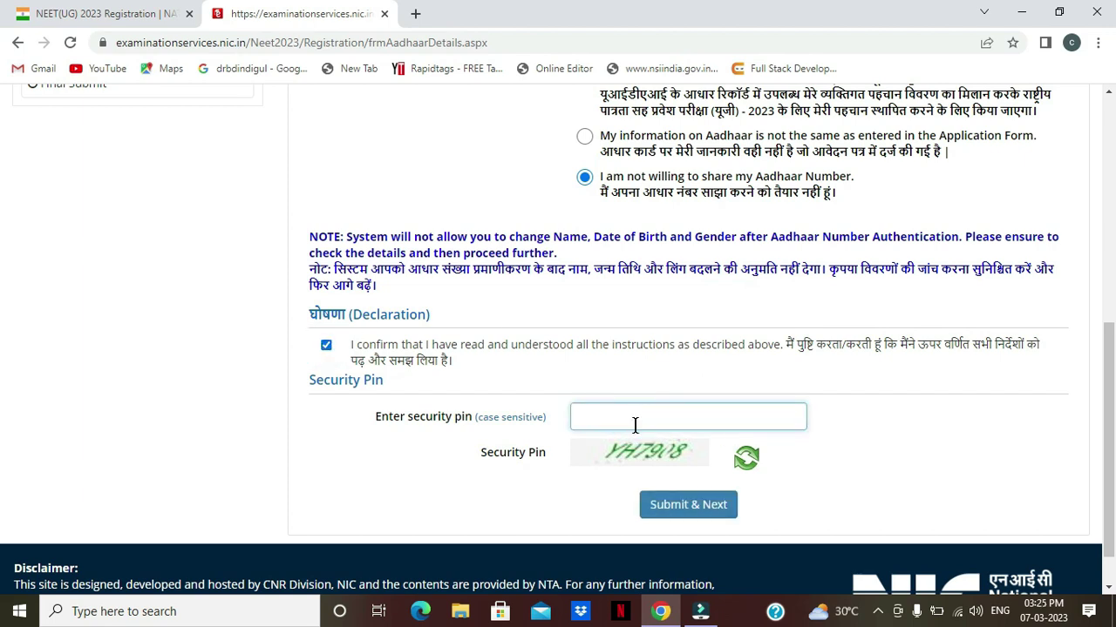
{"action": "type", "text": "YH7908"}
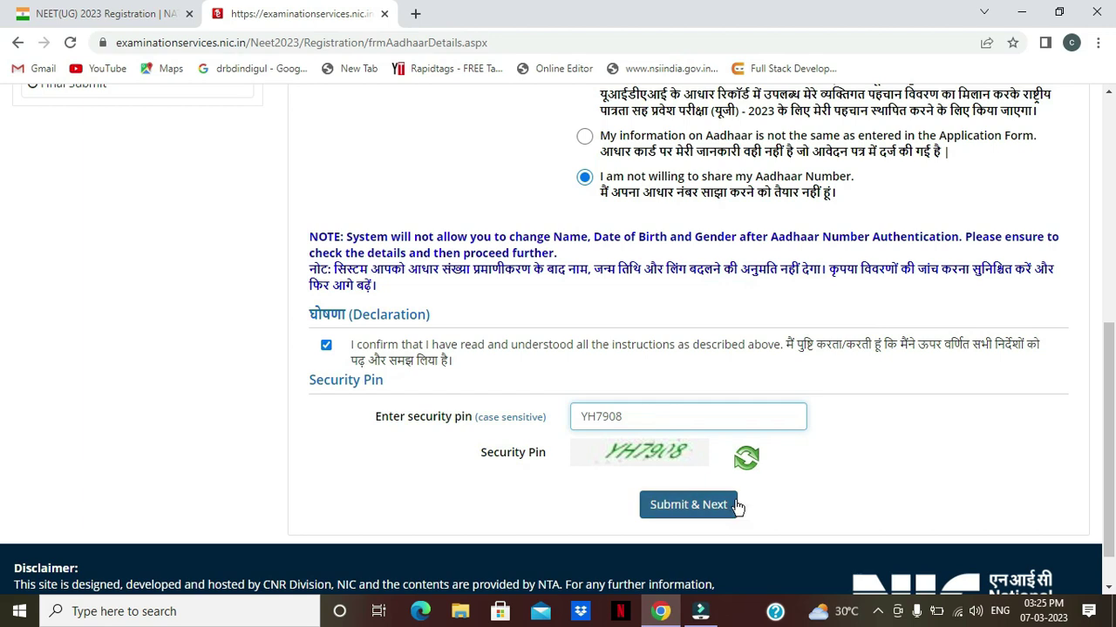
{"action": "left_click", "coordinate": [690, 505]}
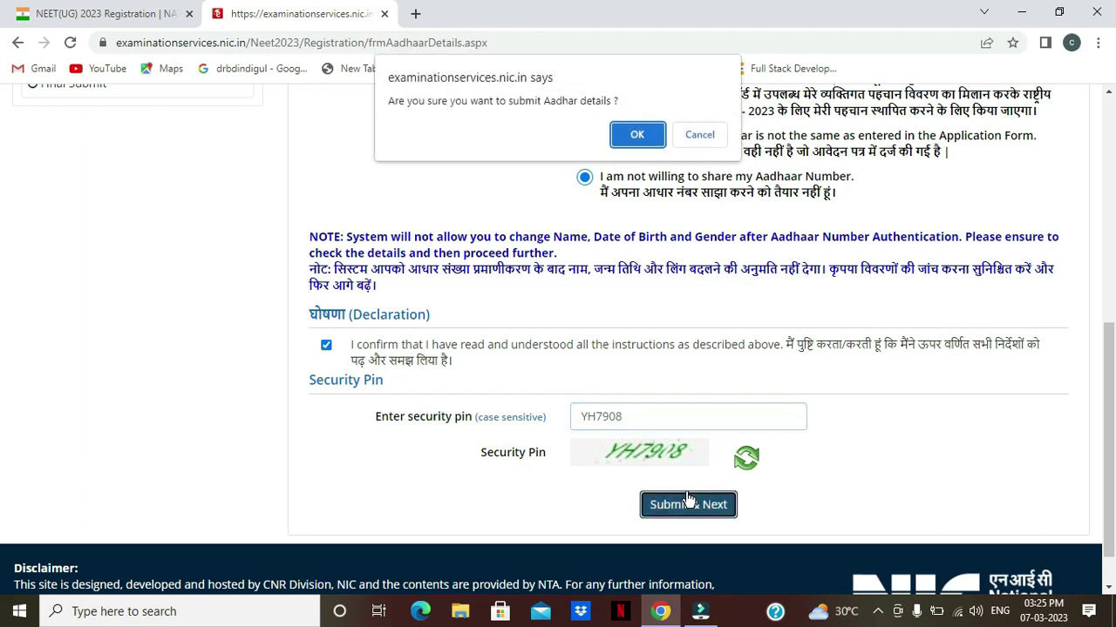
{"action": "key", "text": "Return"}
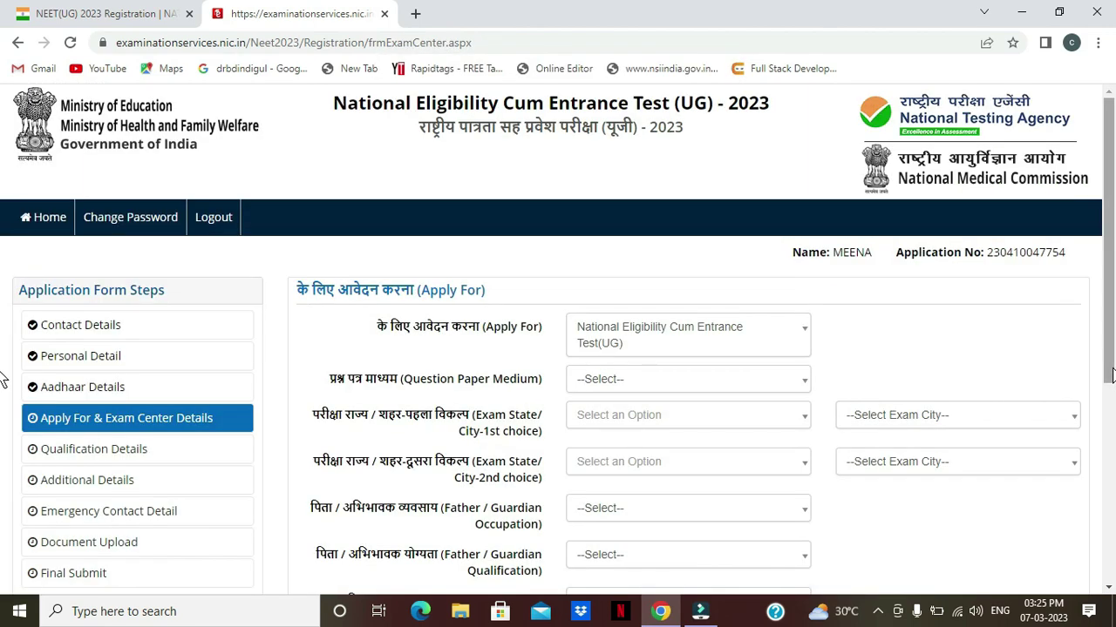
Step: Set Tamil as the question paper medium and Madurai, Tamil Nadu as first-choice exam city
{"action": "left_click", "coordinate": [750, 379]}
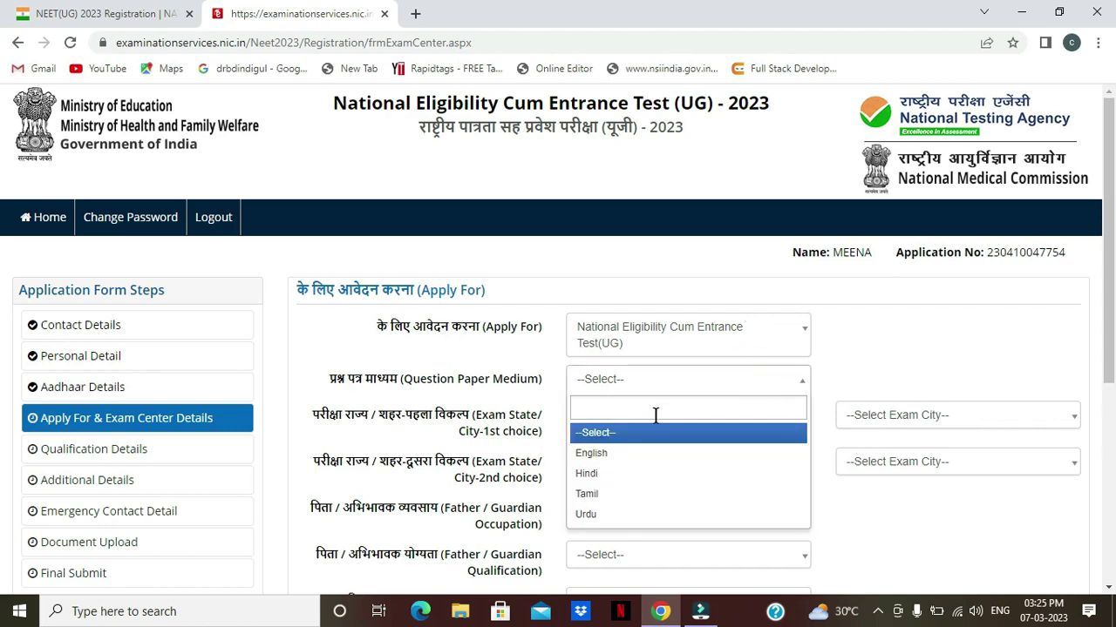
{"action": "left_click", "coordinate": [644, 495]}
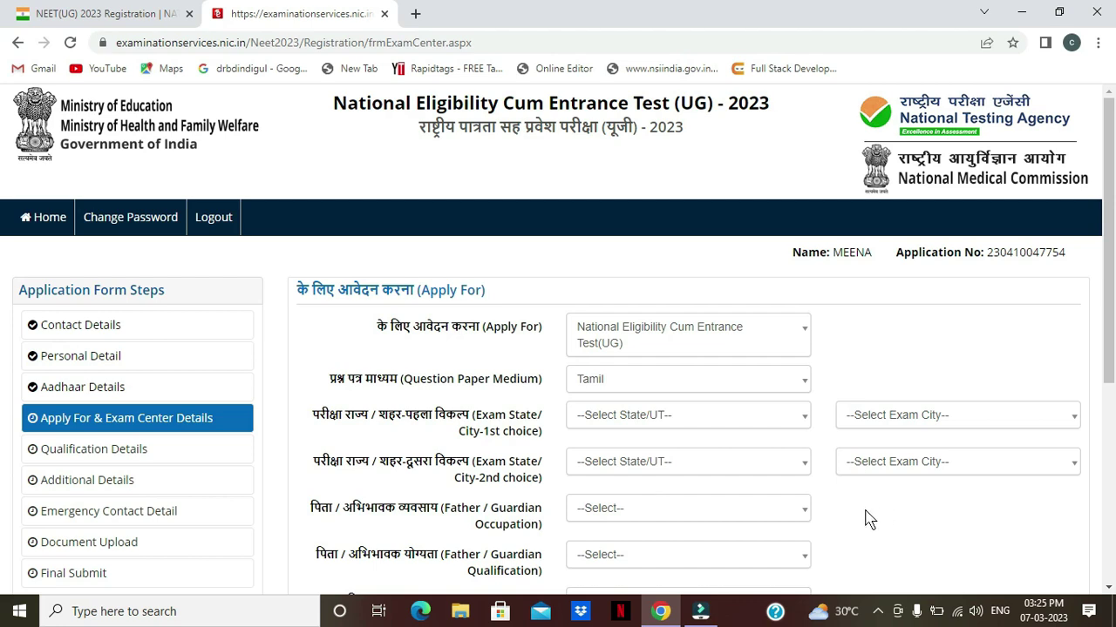
{"action": "left_click", "coordinate": [770, 423]}
{"action": "type", "text": "T"}
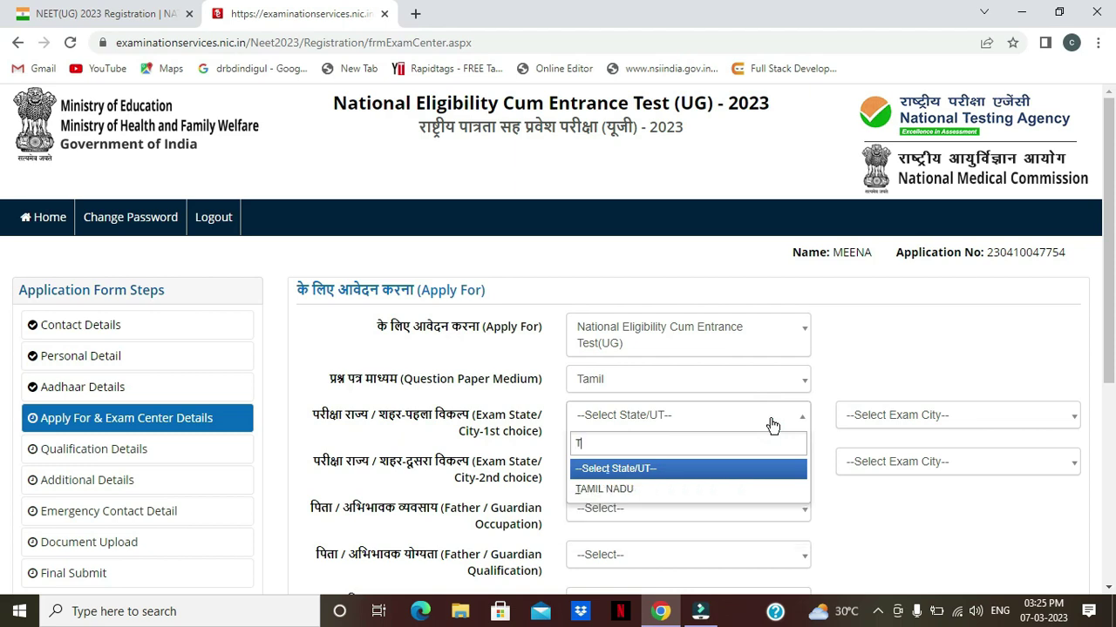
{"action": "left_click", "coordinate": [767, 488]}
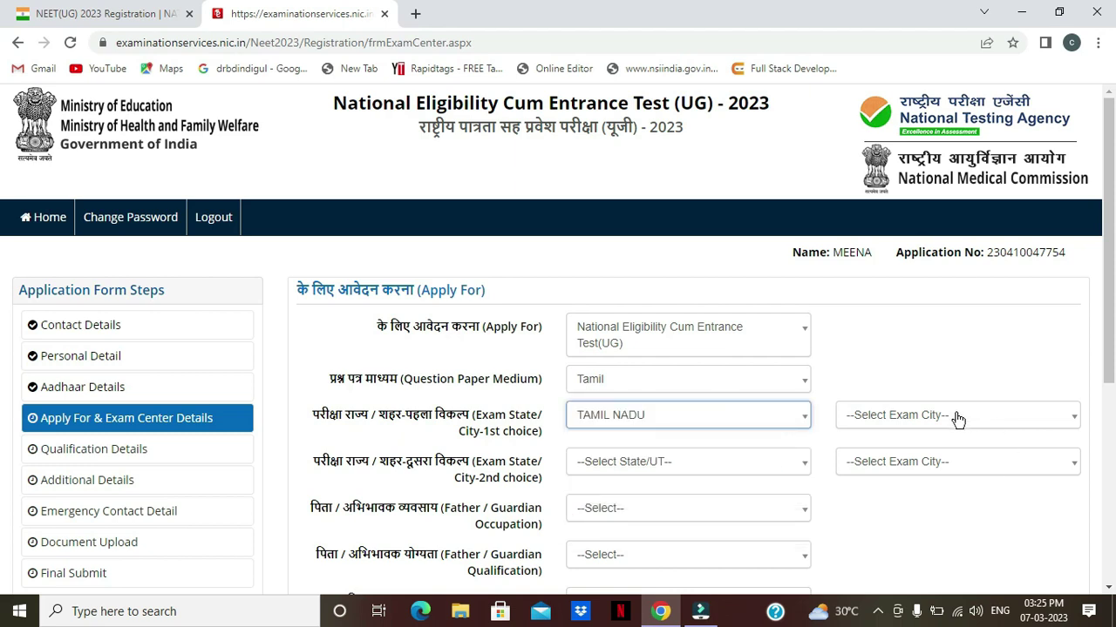
{"action": "left_click", "coordinate": [946, 420]}
{"action": "type", "text": "MADU"}
{"action": "key", "text": "Return"}
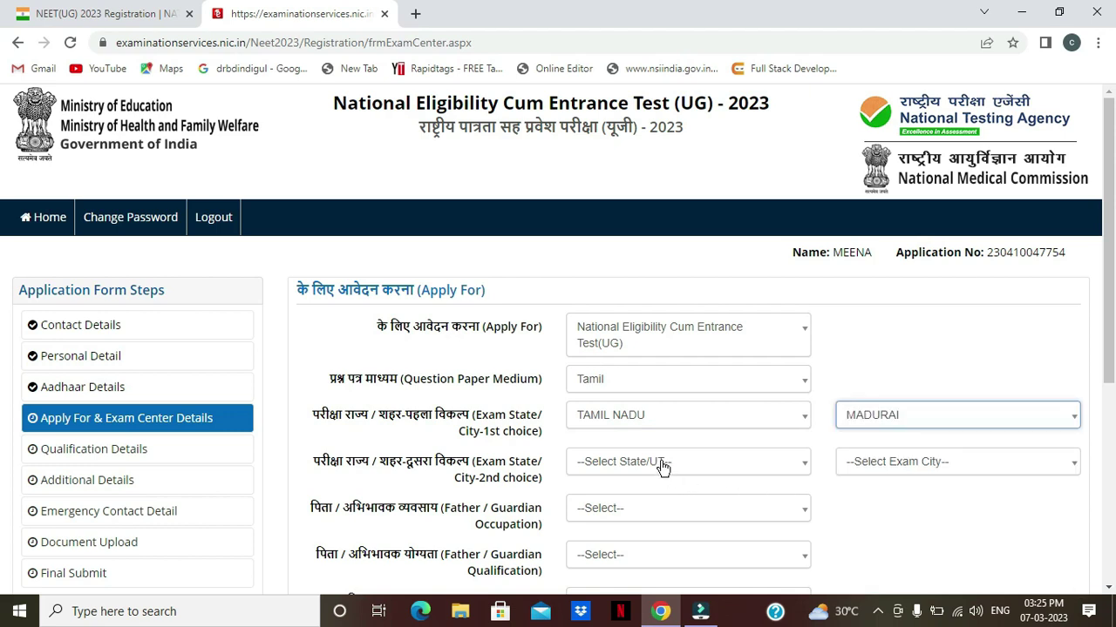
Step: Choose Sivaganga, Tamil Nadu as the second-choice exam city
{"action": "left_click", "coordinate": [662, 467]}
{"action": "type", "text": "t"}
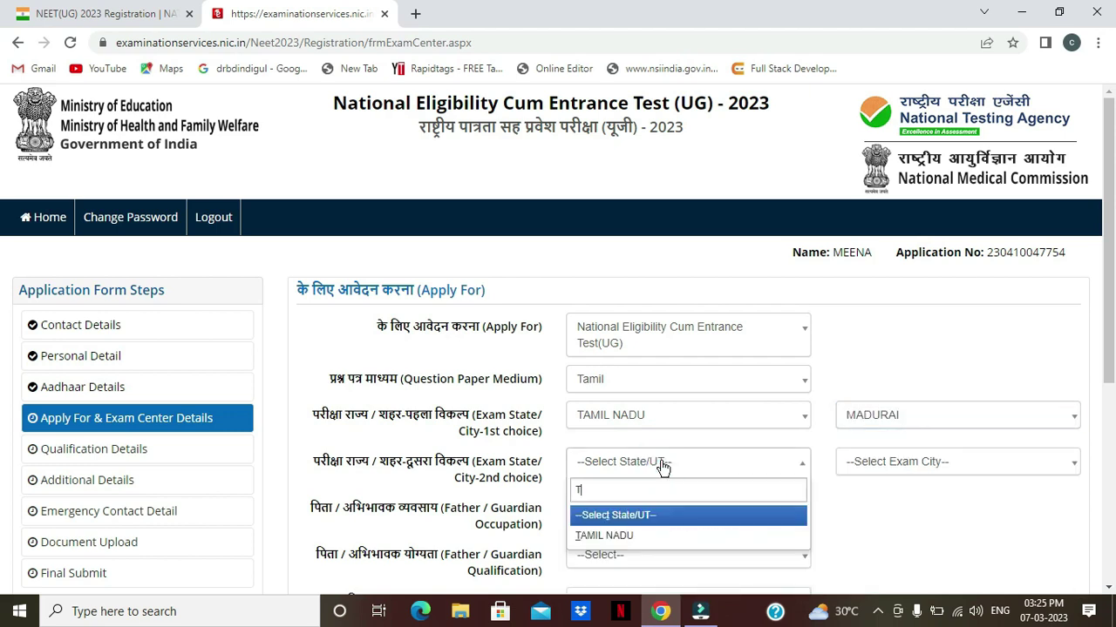
{"action": "key", "text": "Return"}
{"action": "left_click", "coordinate": [927, 467]}
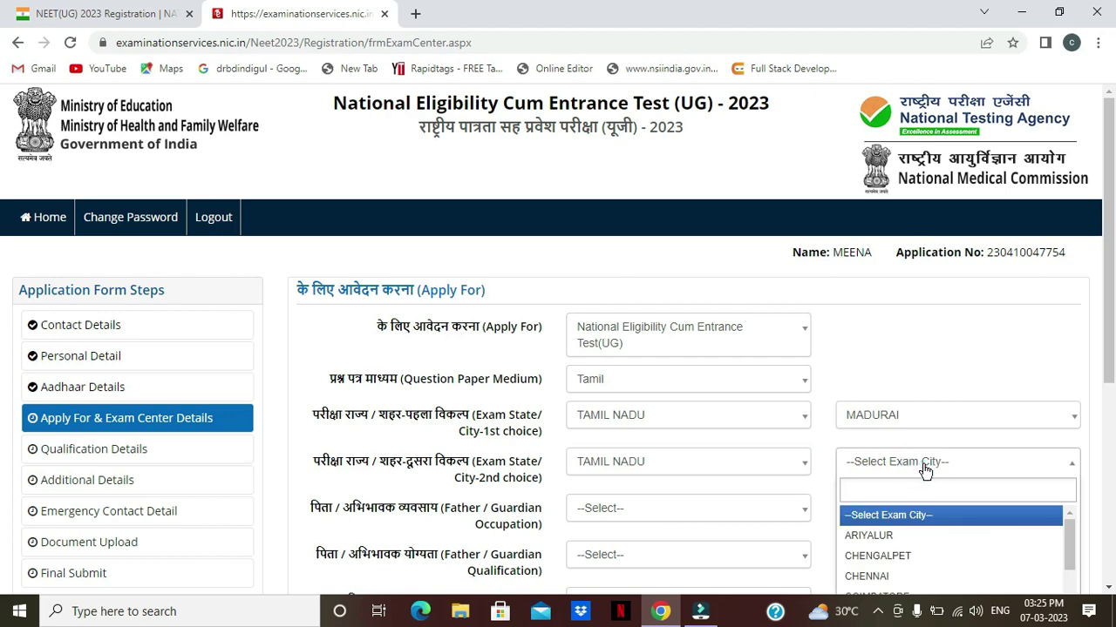
{"action": "type", "text": "siva"}
{"action": "key", "text": "Return"}
{"action": "scroll", "coordinate": [725, 275], "scroll_direction": "down", "scroll_amount": 3}
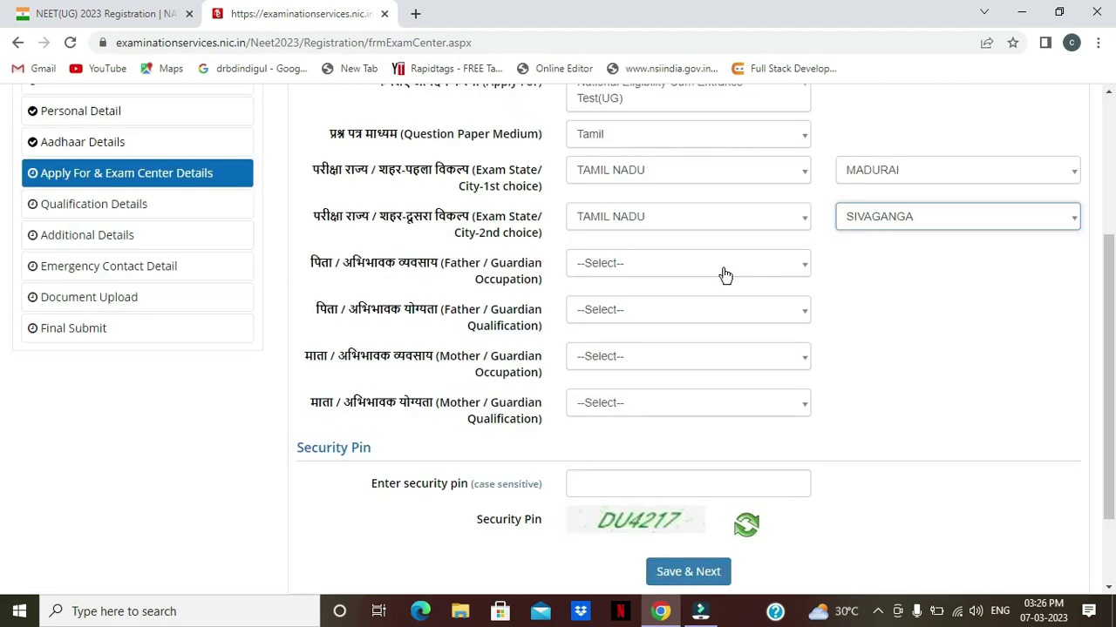
Step: Set father to AGRICULTURE / OTHERS and mother to OTHERS (INCLUDING HOUSE WIFE) / OTHERS
{"action": "left_click", "coordinate": [773, 264]}
{"action": "left_click", "coordinate": [645, 319]}
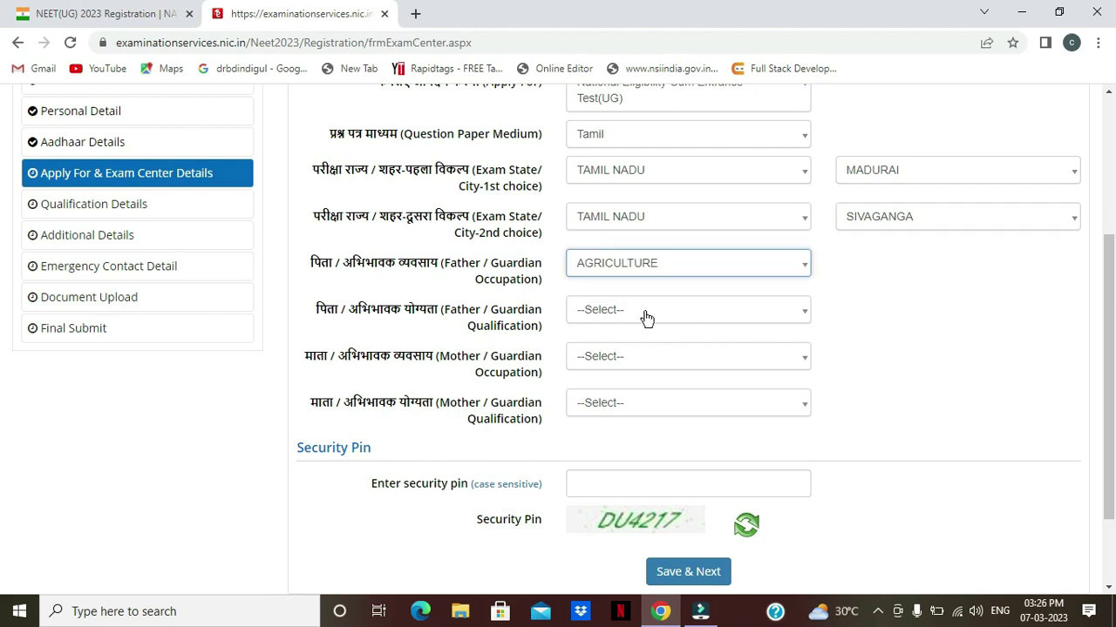
{"action": "left_click", "coordinate": [645, 319]}
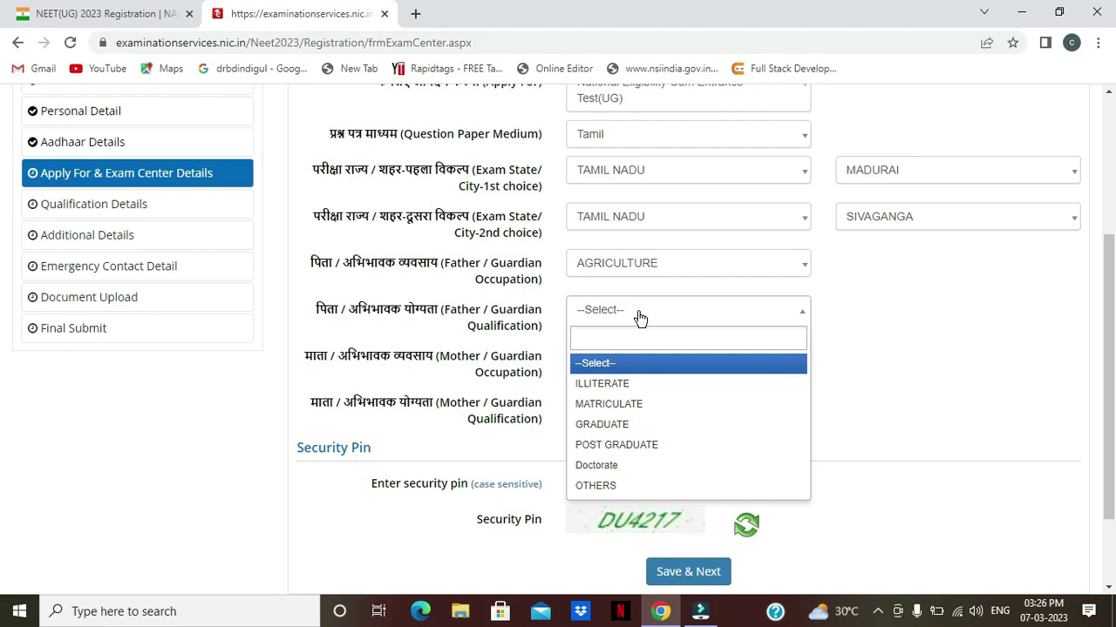
{"action": "left_click", "coordinate": [599, 486]}
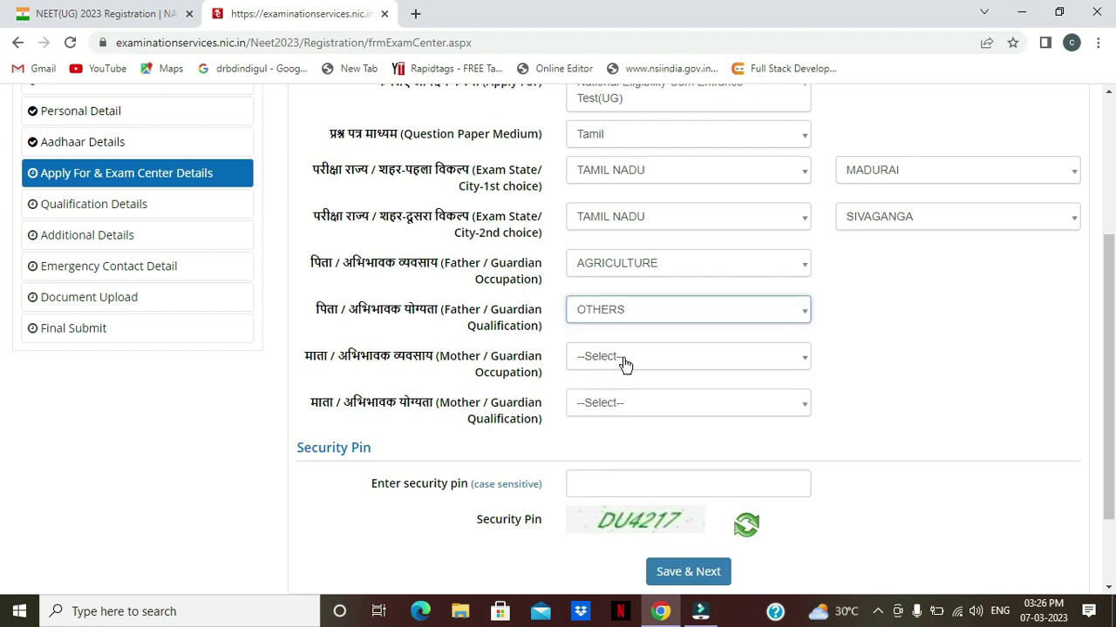
{"action": "left_click", "coordinate": [622, 365]}
{"action": "scroll", "coordinate": [605, 427], "scroll_direction": "down", "scroll_amount": 3}
{"action": "left_click", "coordinate": [635, 434]}
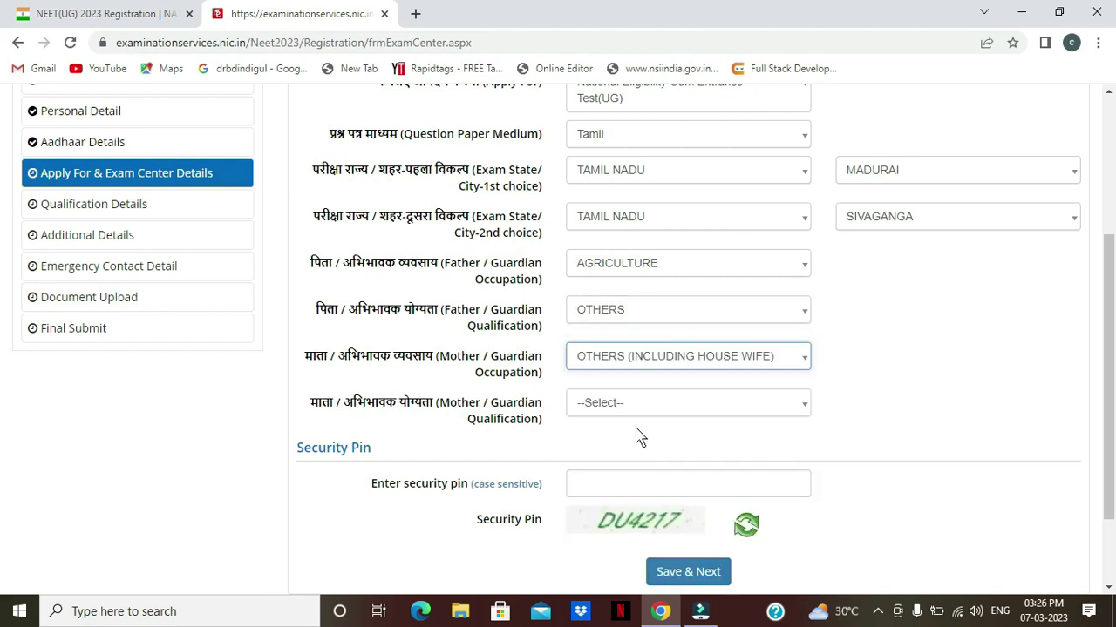
{"action": "left_click", "coordinate": [622, 406]}
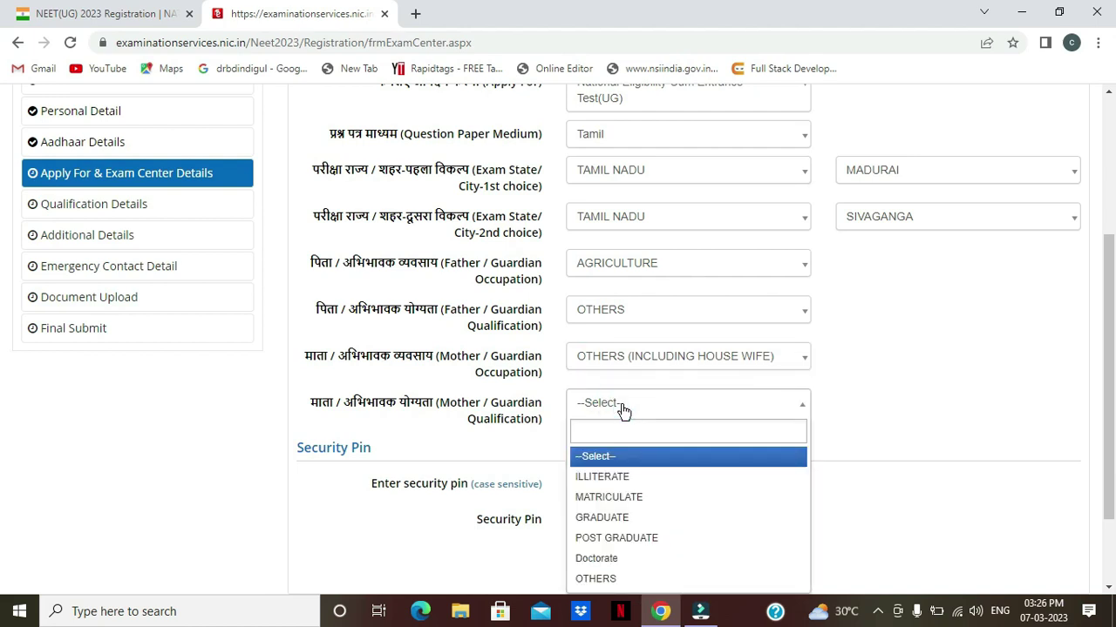
{"action": "left_click", "coordinate": [595, 579]}
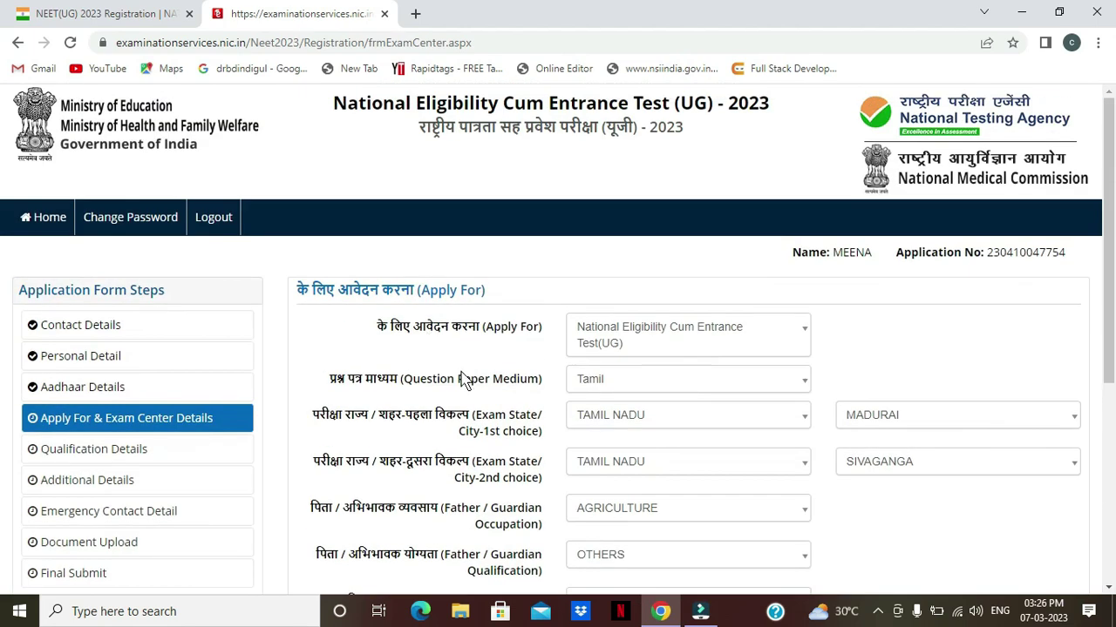
Step: Enter the security pin and save the Exam Center section, confirming with Yes
{"action": "scroll", "coordinate": [562, 408], "scroll_direction": "down", "scroll_amount": 2}
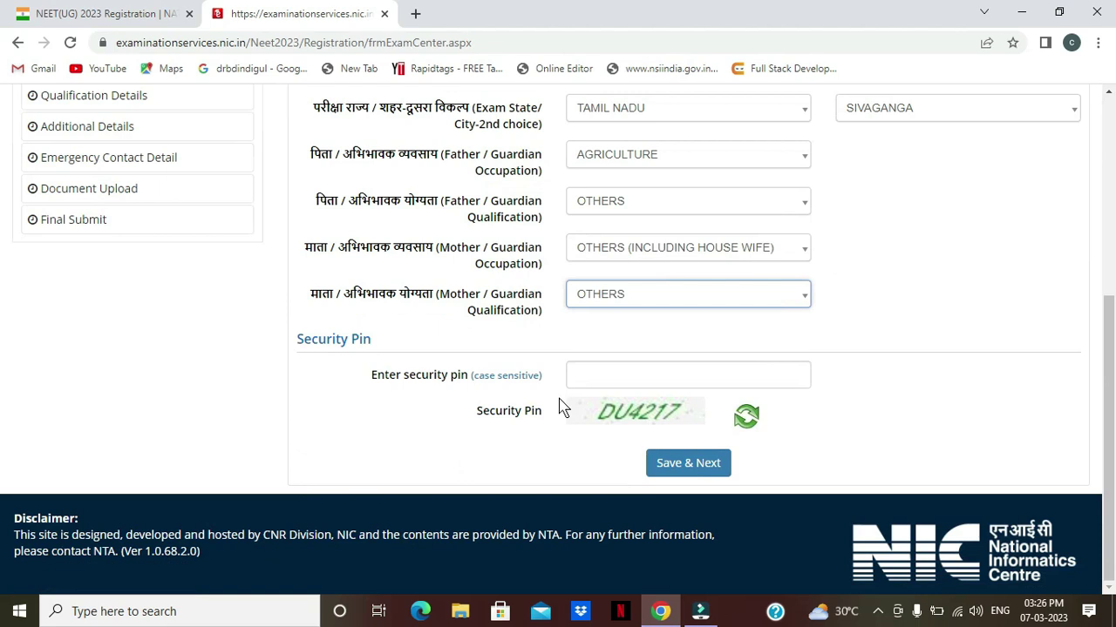
{"action": "left_click", "coordinate": [595, 373]}
{"action": "type", "text": "DU4217"}
{"action": "left_click", "coordinate": [681, 467]}
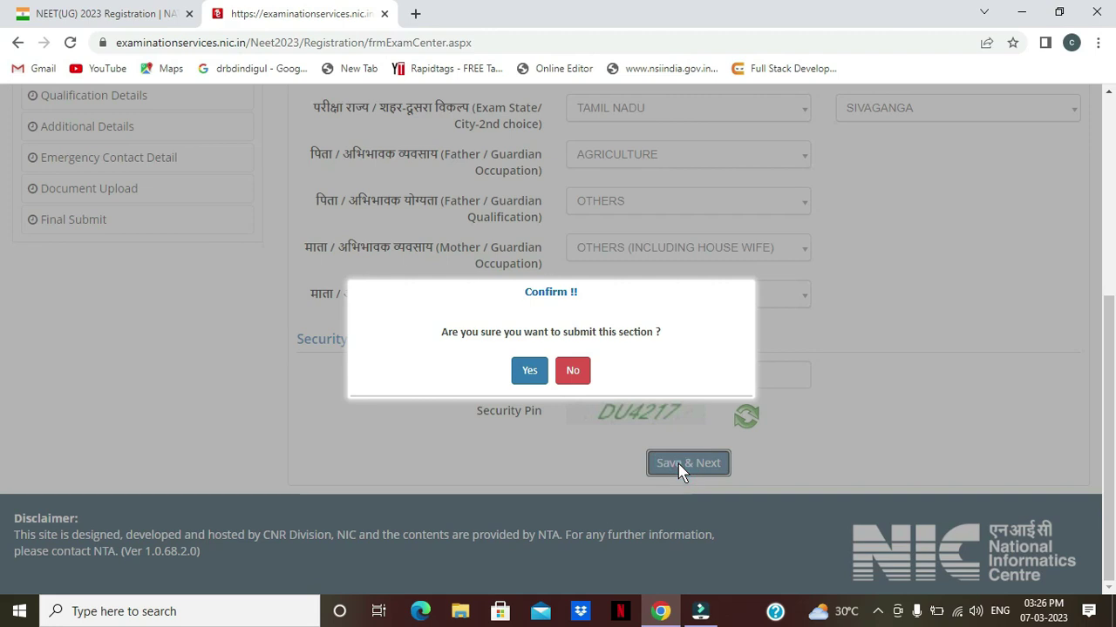
{"action": "left_click", "coordinate": [528, 372]}
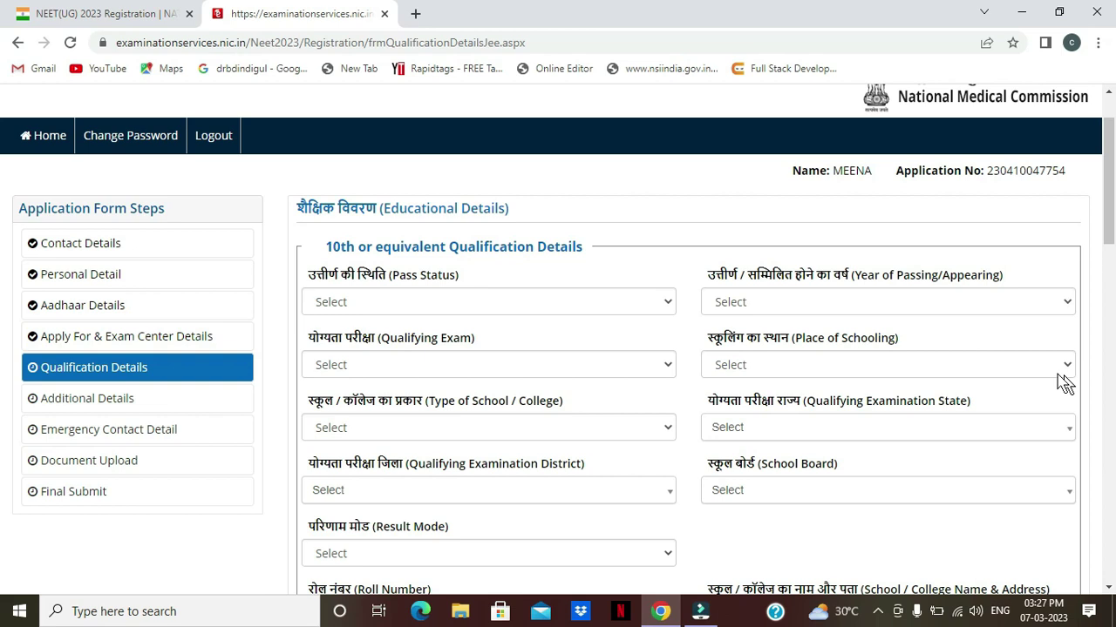
Step: Mark the 10th as Passed, 10th or Equivalent, Rural schooling, Private Unaided school
{"action": "left_click", "coordinate": [624, 303]}
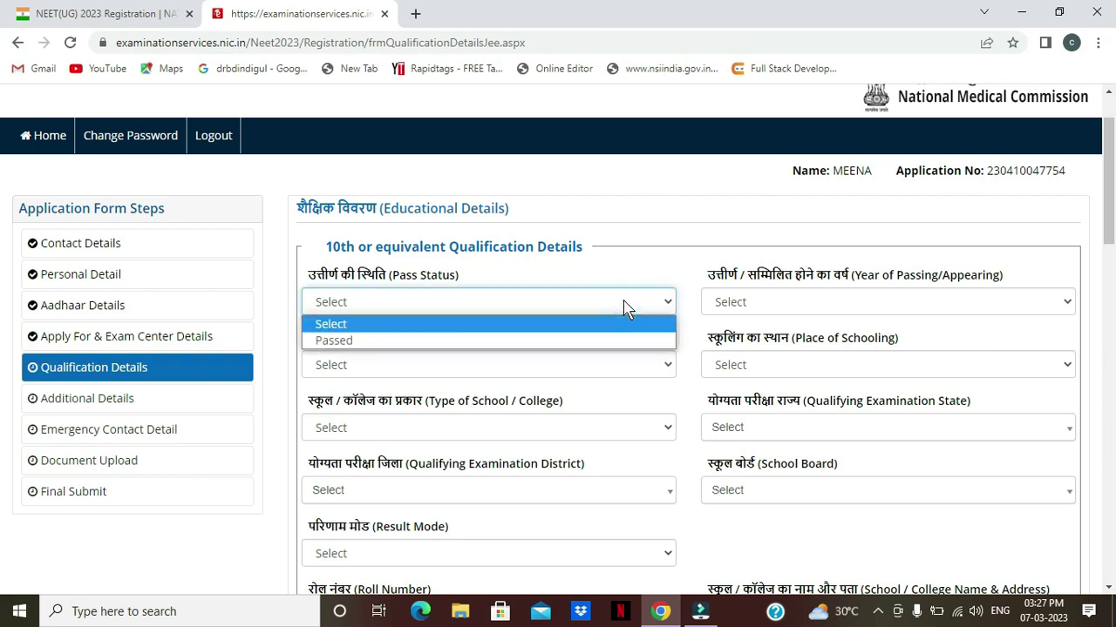
{"action": "left_click", "coordinate": [624, 340]}
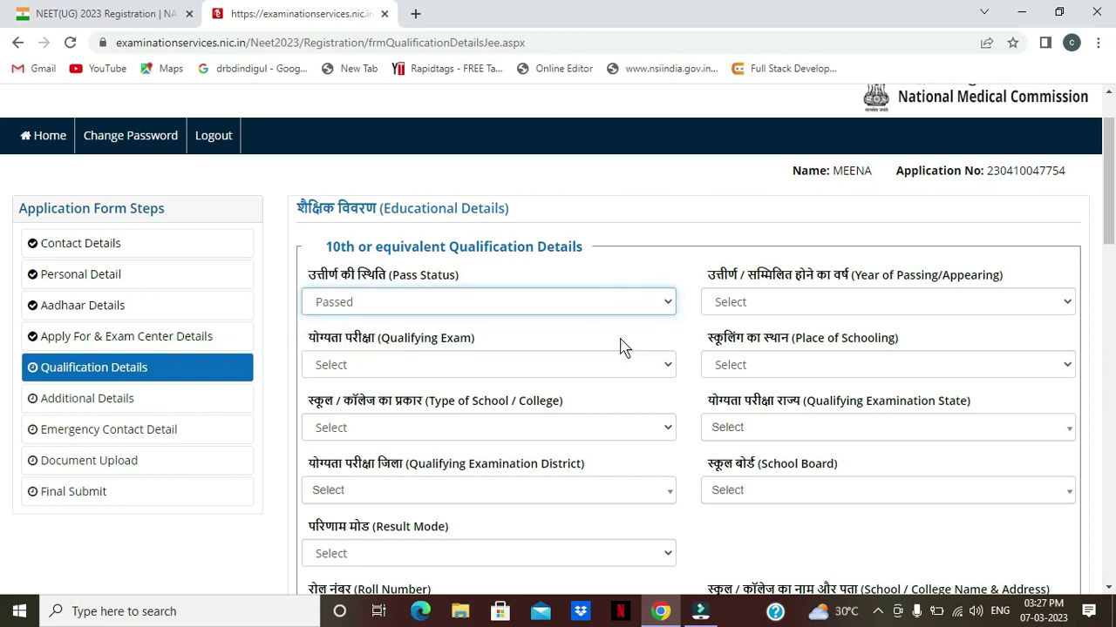
{"action": "left_click", "coordinate": [782, 298]}
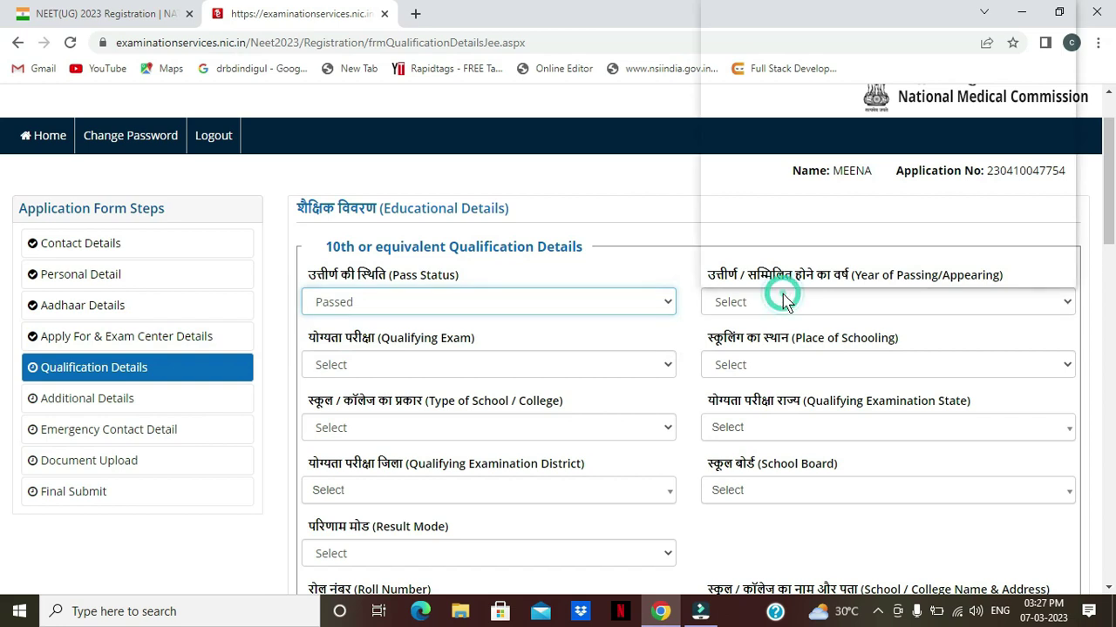
{"action": "left_click", "coordinate": [639, 377]}
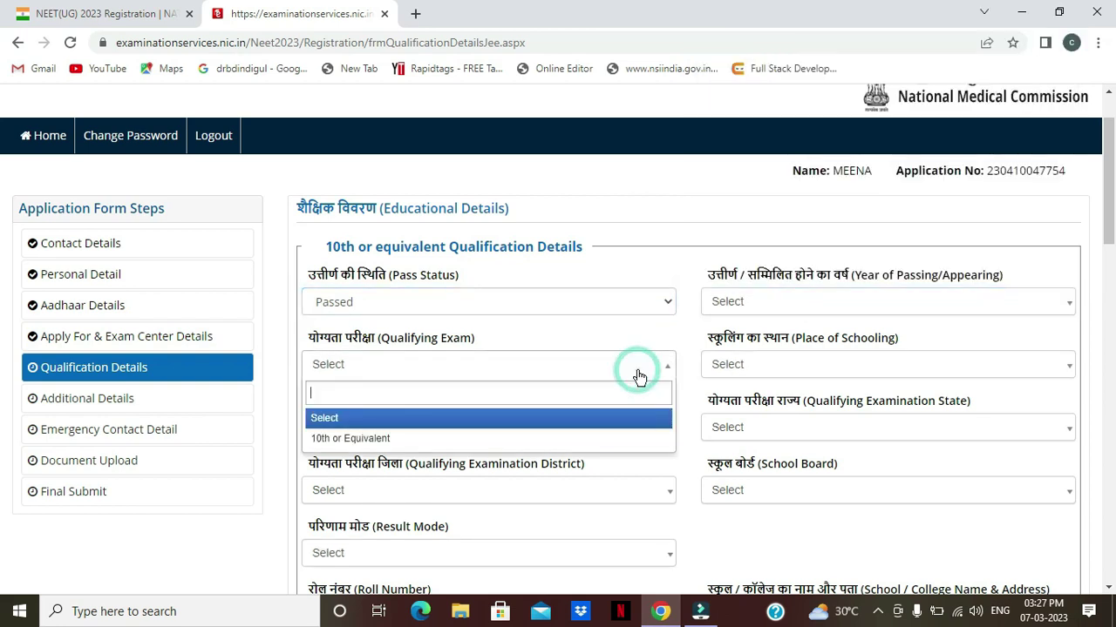
{"action": "left_click", "coordinate": [641, 447]}
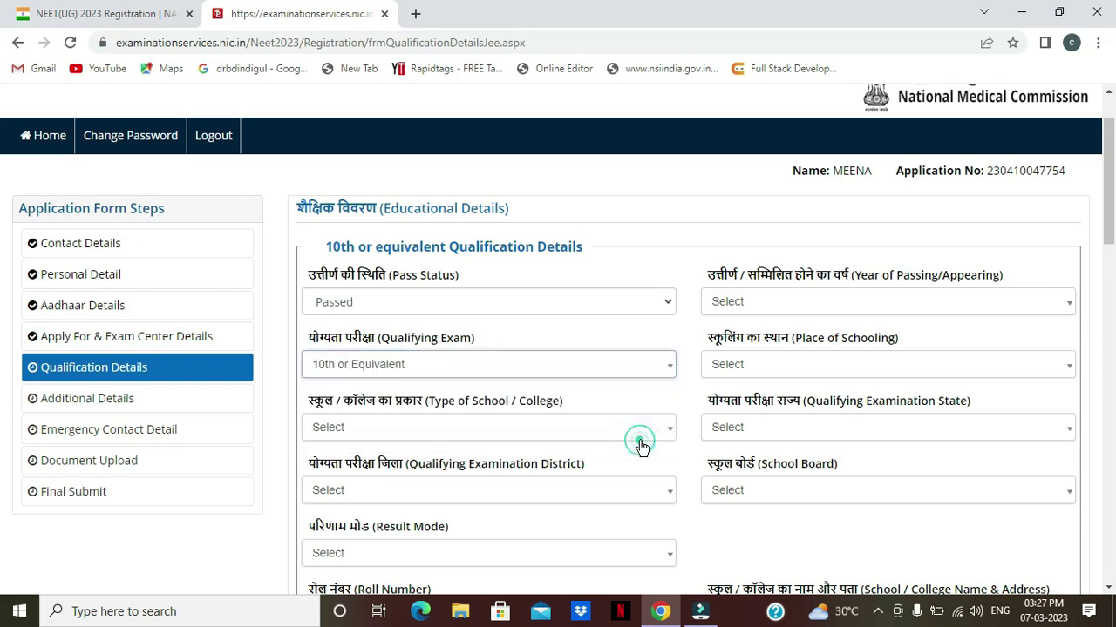
{"action": "left_click", "coordinate": [789, 365]}
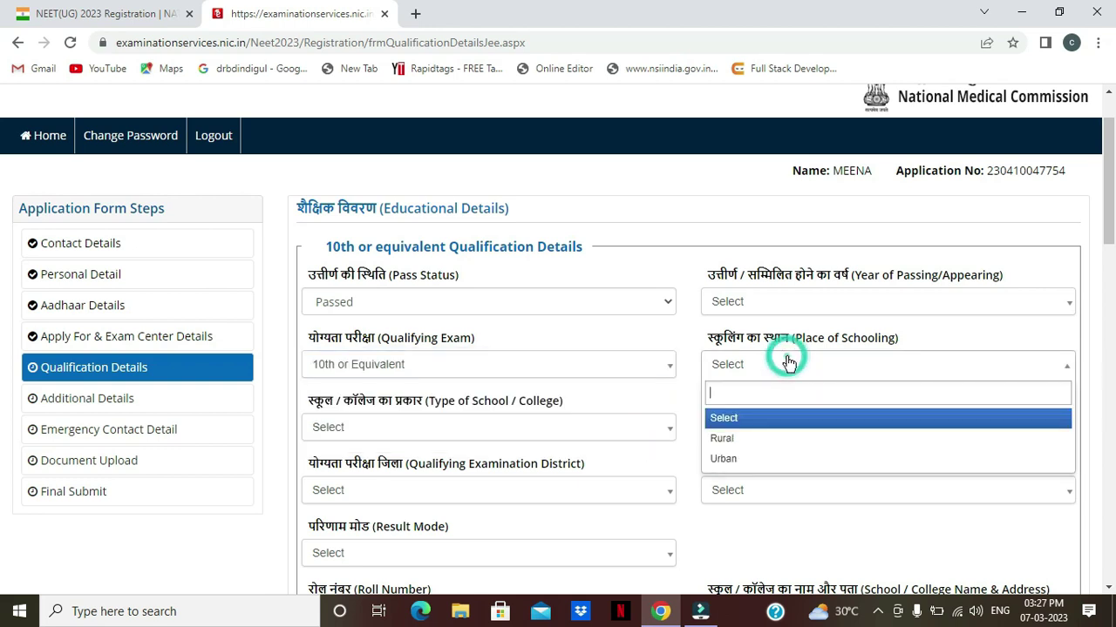
{"action": "left_click", "coordinate": [734, 439]}
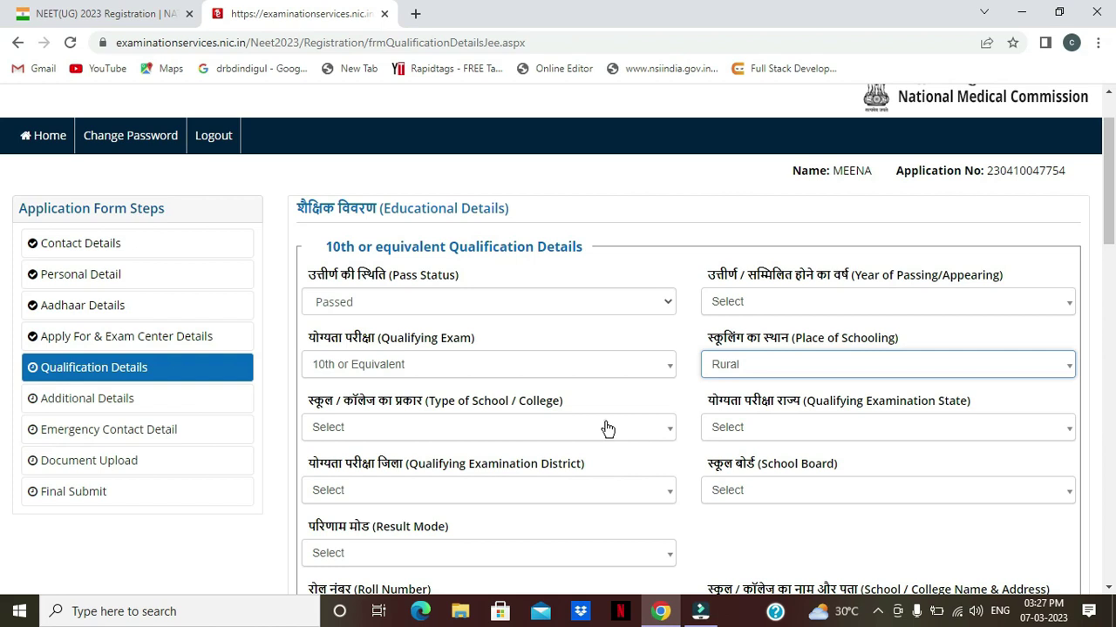
{"action": "left_click", "coordinate": [607, 429]}
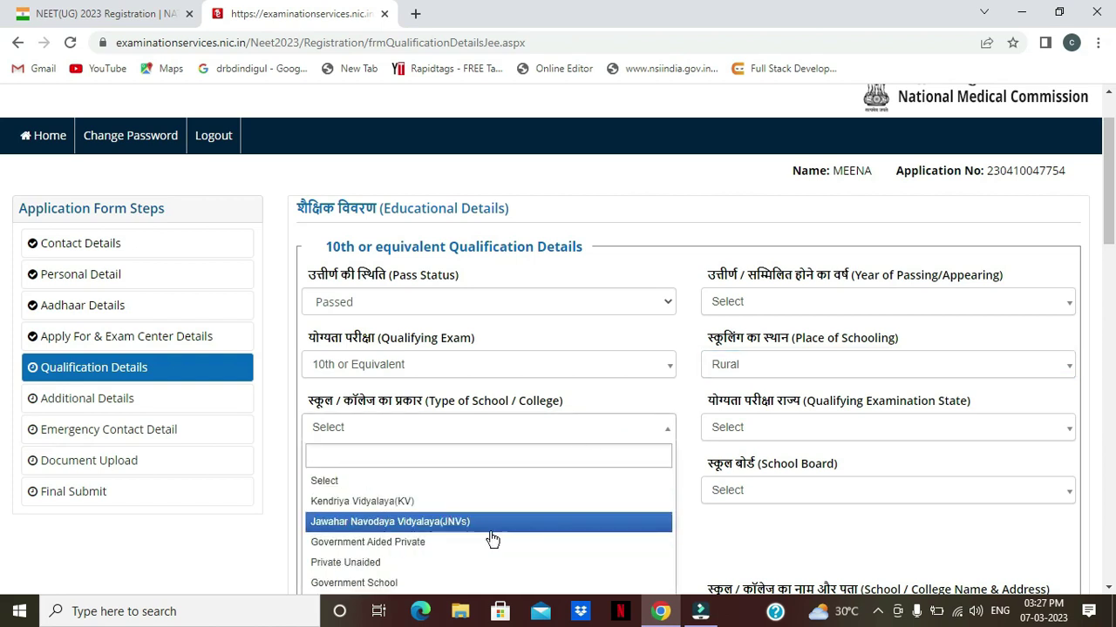
{"action": "left_click", "coordinate": [428, 563]}
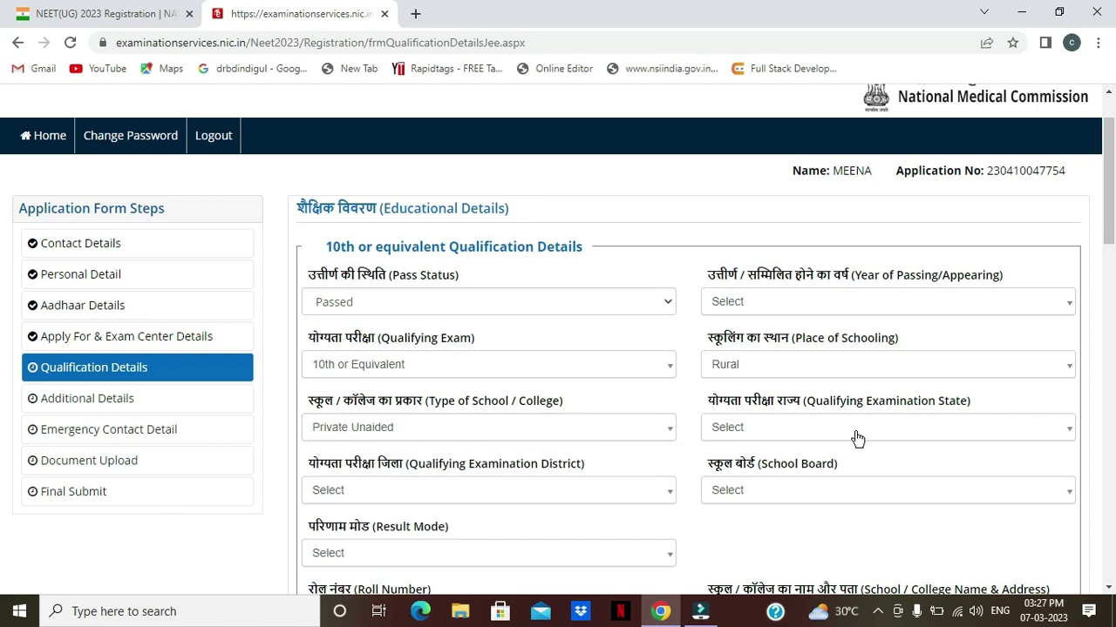
Step: Set the 10th qualifying examination state to Tamil Nadu and district to Madurai
{"action": "left_click", "coordinate": [856, 428]}
{"action": "type", "text": "tamil"}
{"action": "key", "text": "Return"}
{"action": "left_click", "coordinate": [607, 491]}
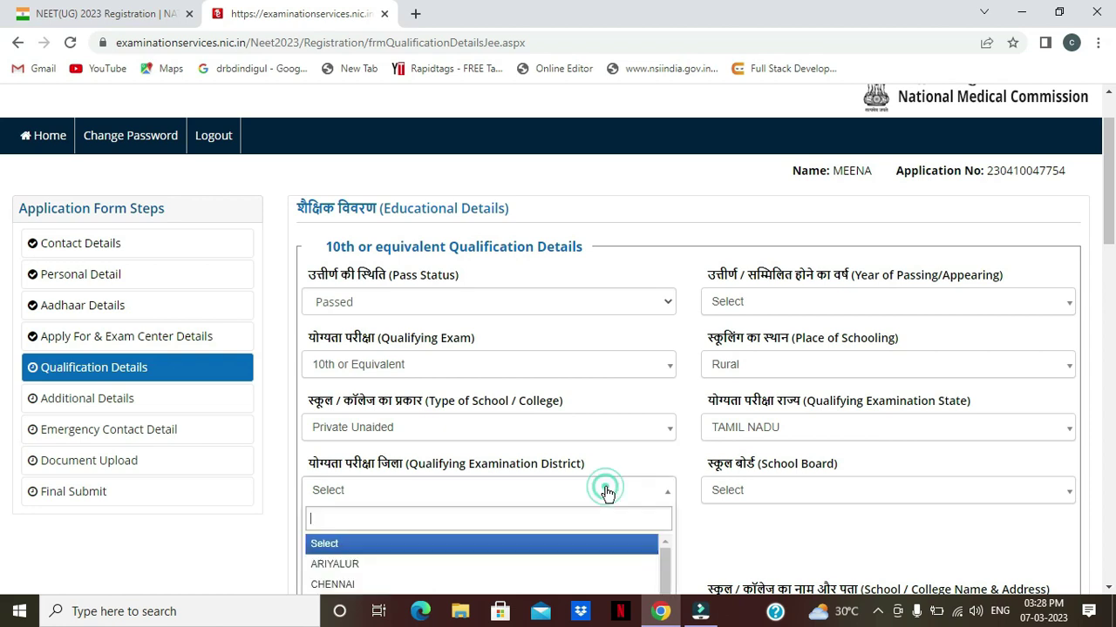
{"action": "type", "text": "Madurai"}
{"action": "key", "text": "Return"}
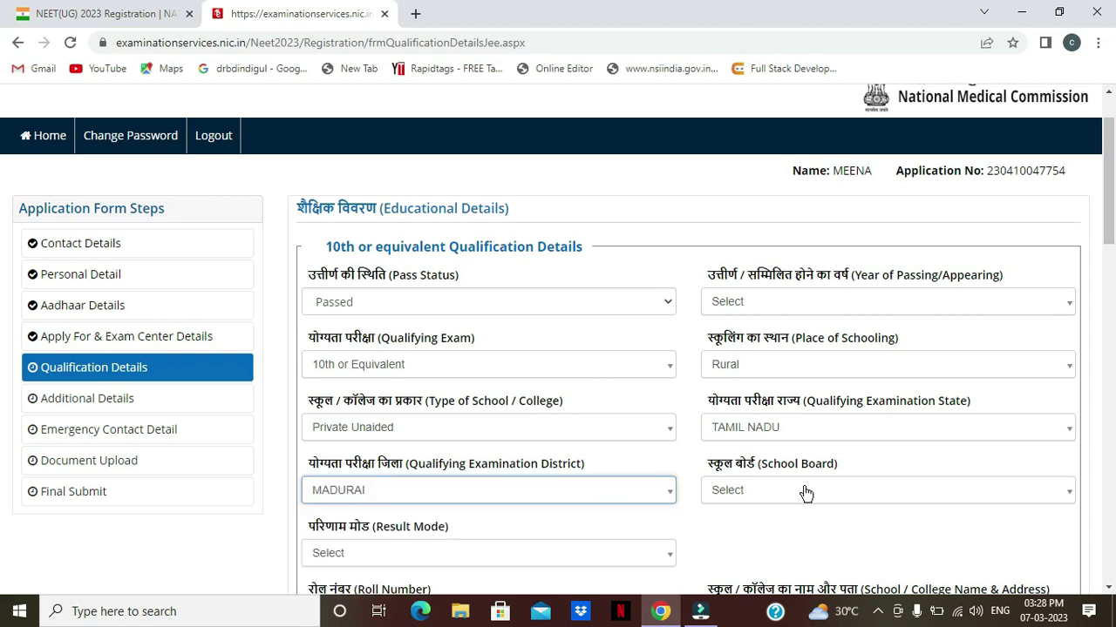
{"action": "left_click", "coordinate": [806, 494]}
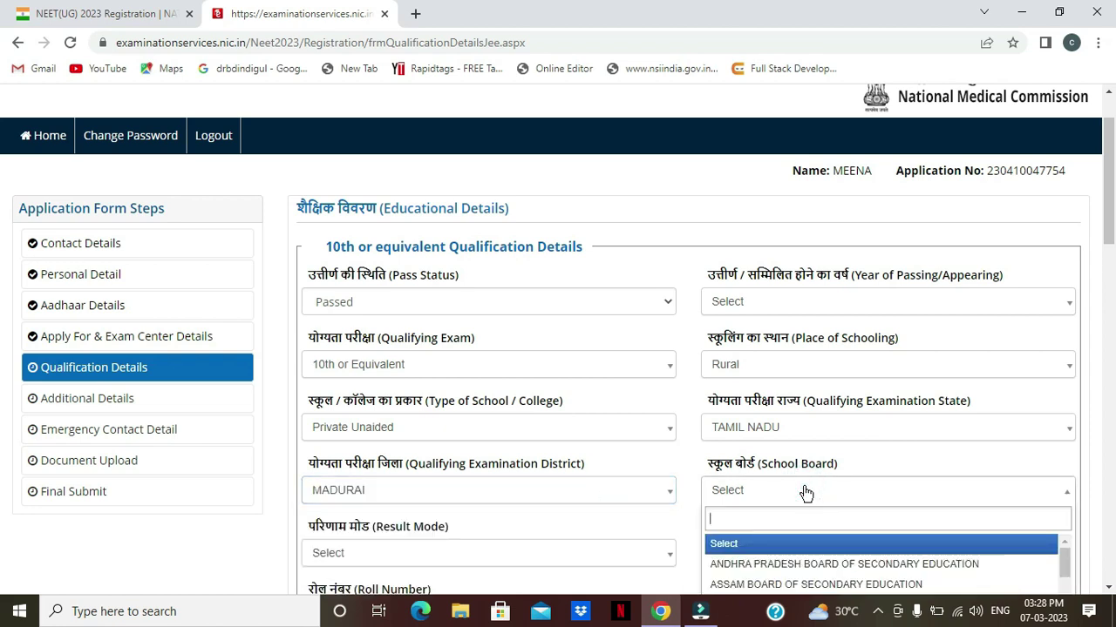
{"action": "scroll", "coordinate": [1081, 461], "scroll_direction": "down", "scroll_amount": 3}
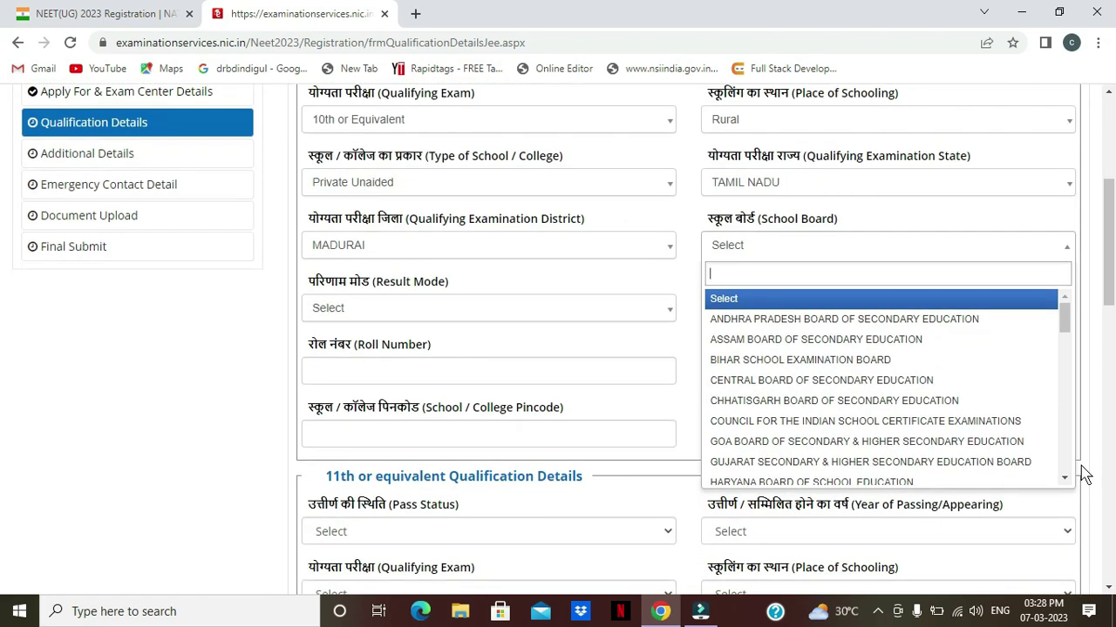
Step: Choose Tamil Nadu State Board and Percentage result mode, entering 464 of 500 marks
{"action": "type", "text": "ta"}
{"action": "left_click", "coordinate": [774, 359]}
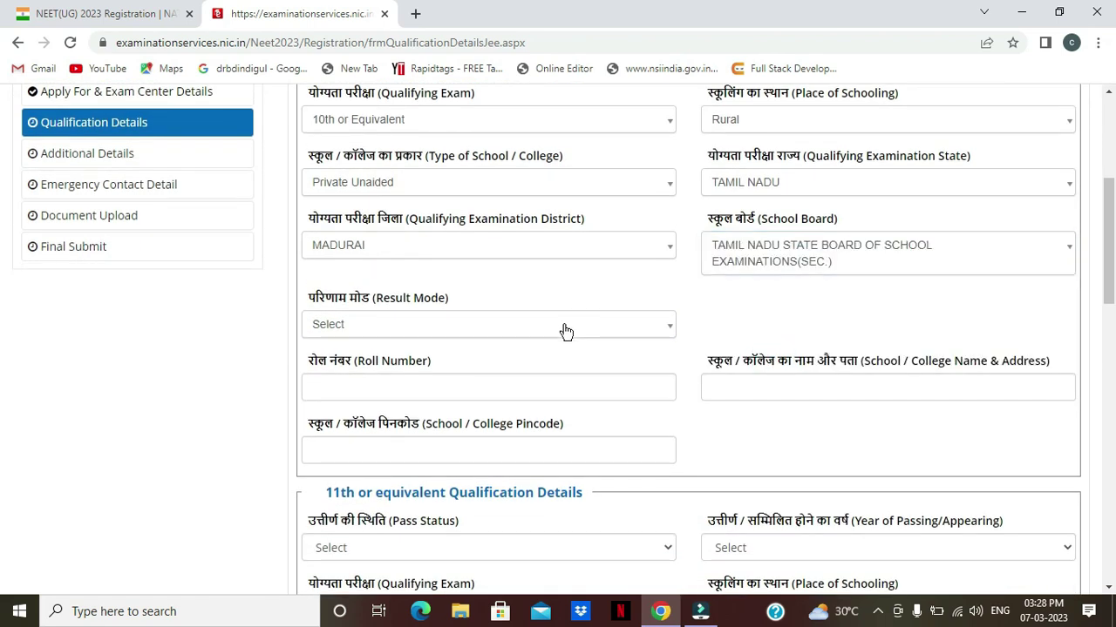
{"action": "left_click", "coordinate": [565, 327]}
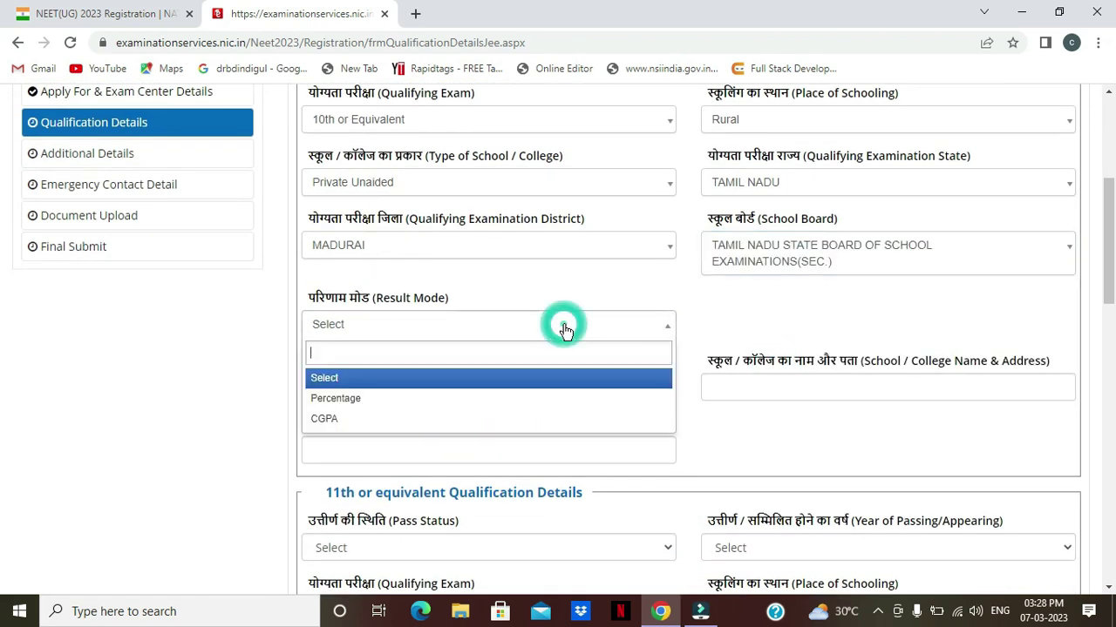
{"action": "left_click", "coordinate": [374, 398]}
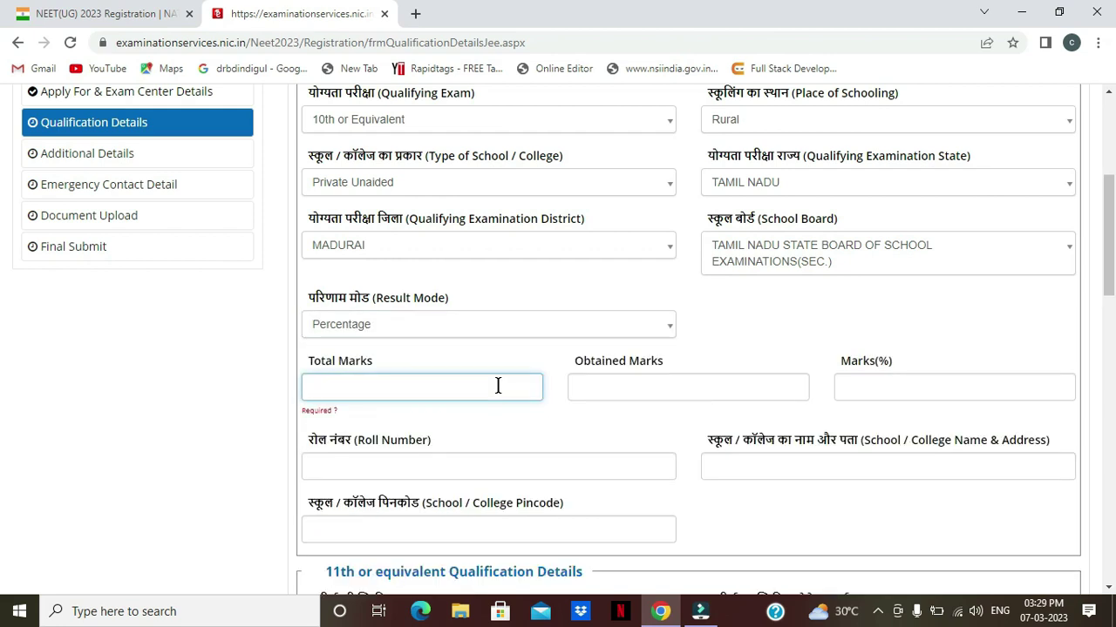
{"action": "left_click", "coordinate": [498, 386]}
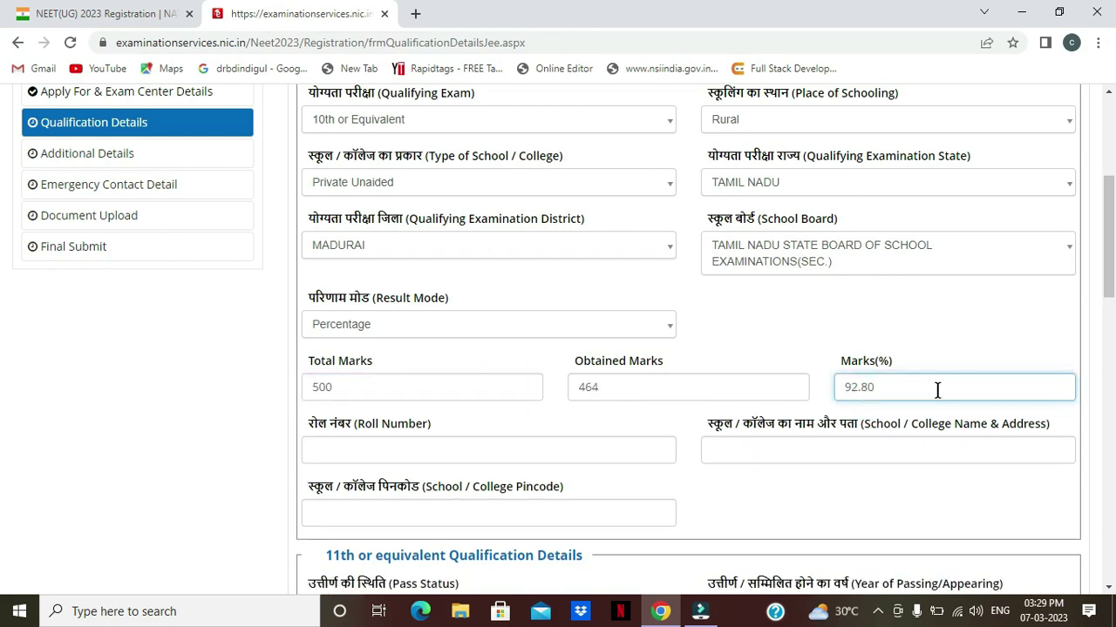
{"action": "scroll", "coordinate": [845, 451], "scroll_direction": "down", "scroll_amount": 2}
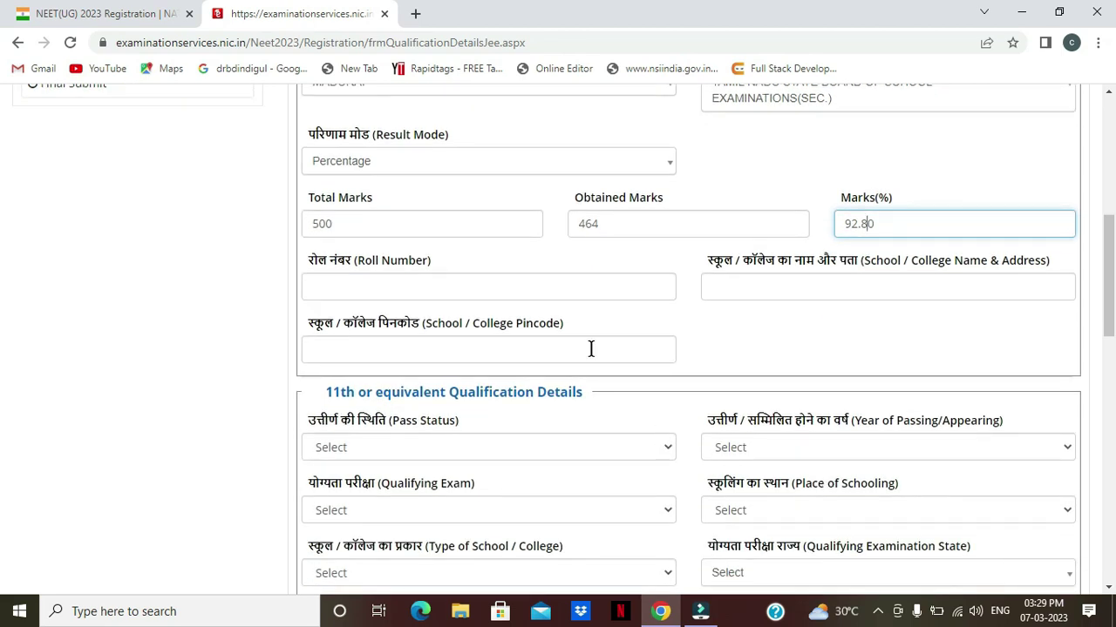
Step: Fill in the 10th roll number, school name and address, and school pincode
{"action": "left_click", "coordinate": [602, 287]}
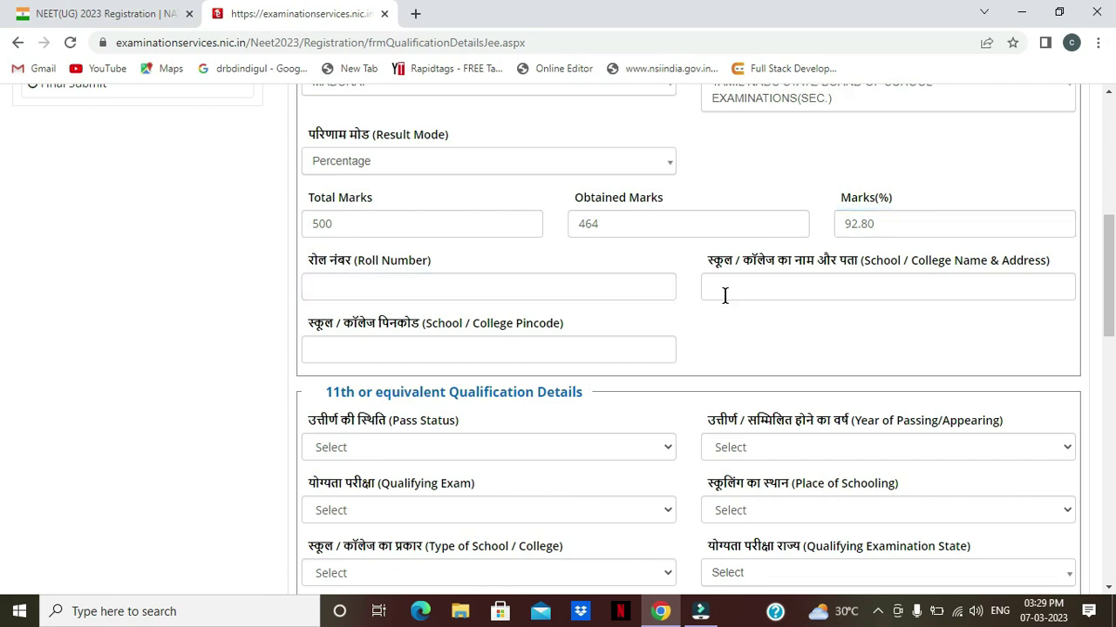
{"action": "left_click", "coordinate": [751, 289]}
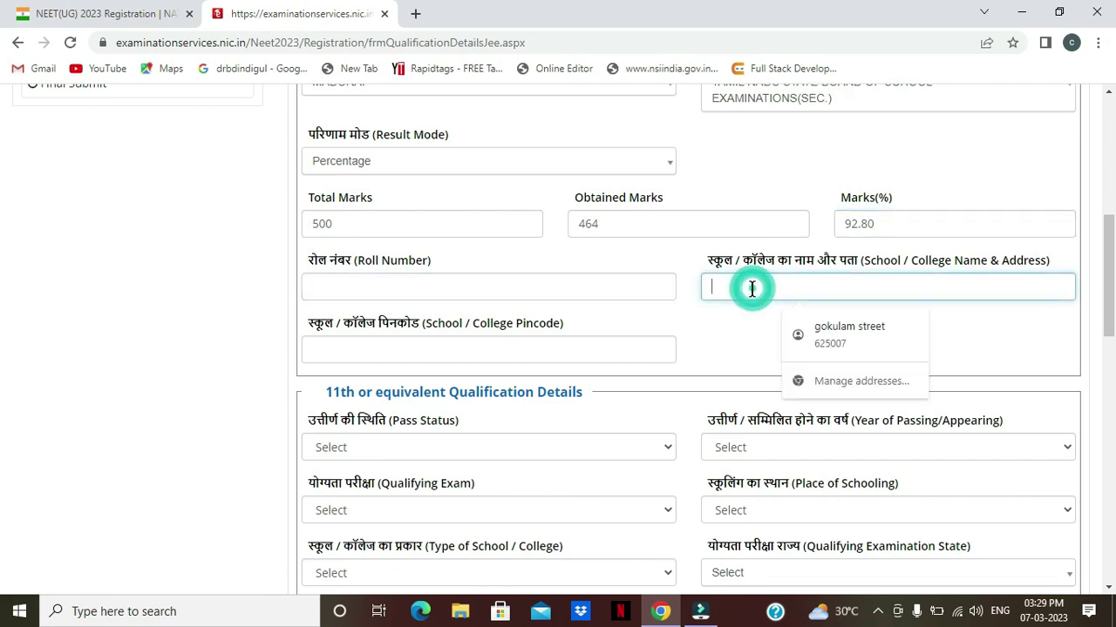
{"action": "left_click", "coordinate": [761, 333]}
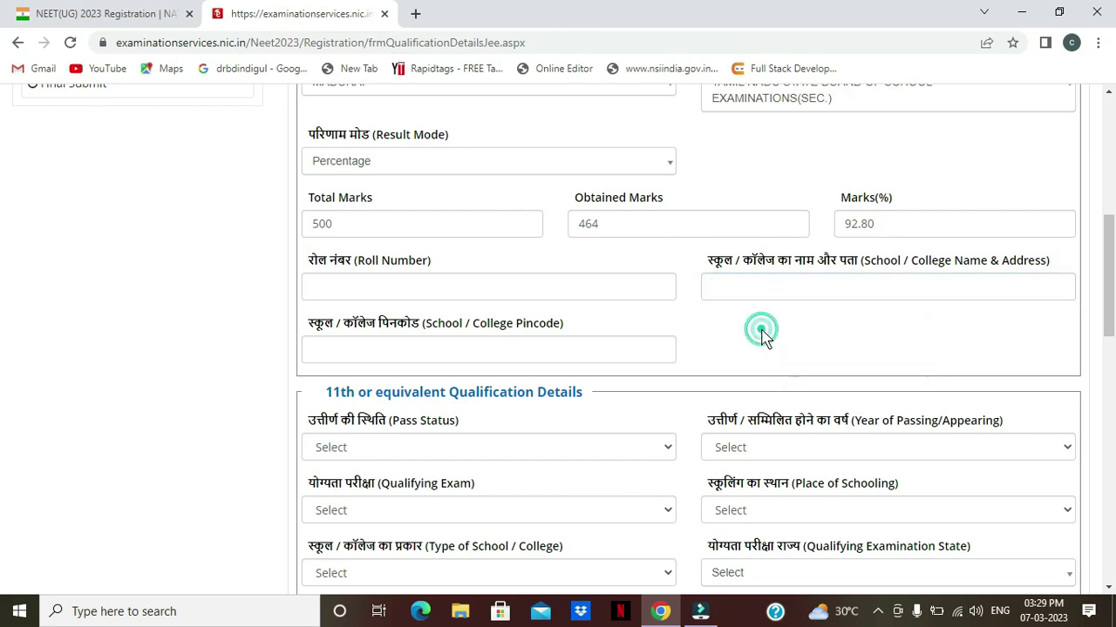
{"action": "left_click", "coordinate": [645, 354]}
{"action": "scroll", "coordinate": [828, 360], "scroll_direction": "down", "scroll_amount": 3}
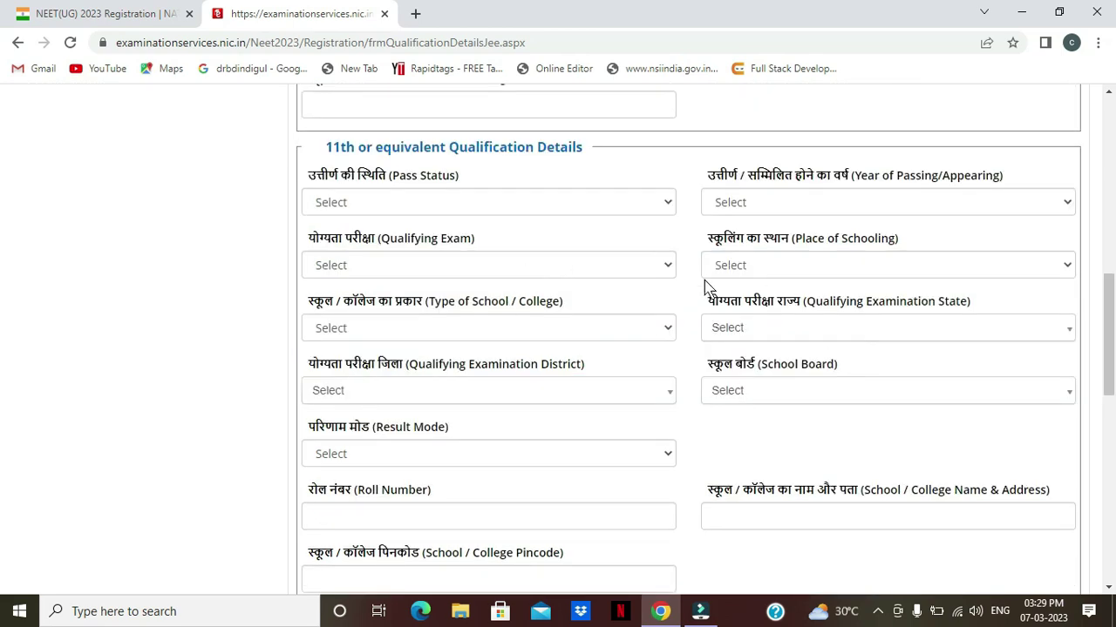
Step: Mark the 11th as Passed, 11th or Equivalent, Urban schooling, Government School
{"action": "left_click", "coordinate": [654, 211]}
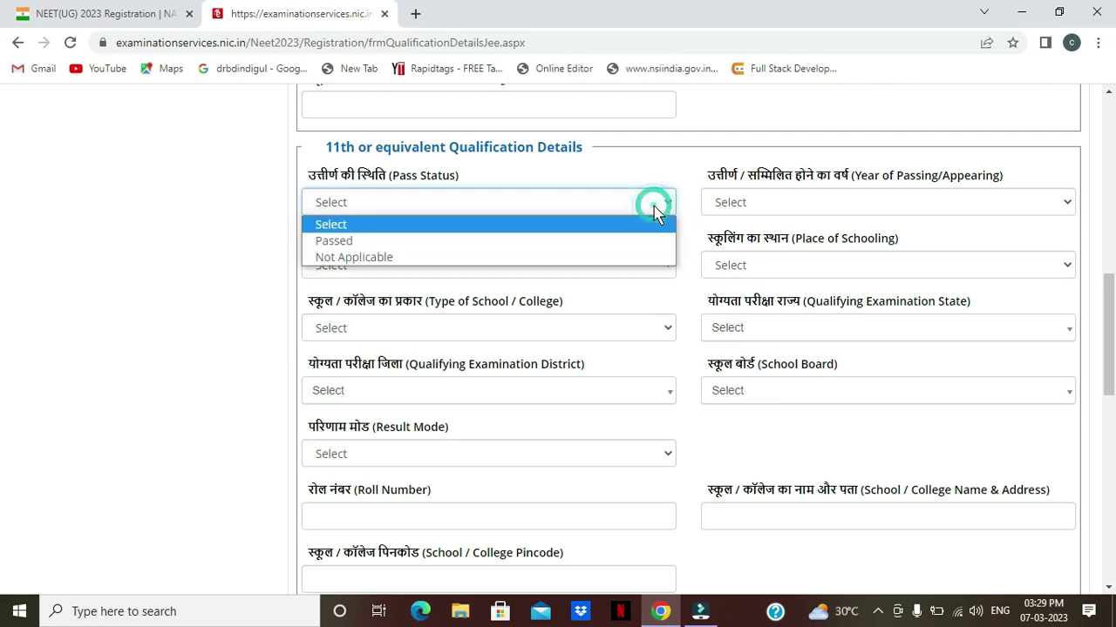
{"action": "left_click", "coordinate": [649, 242]}
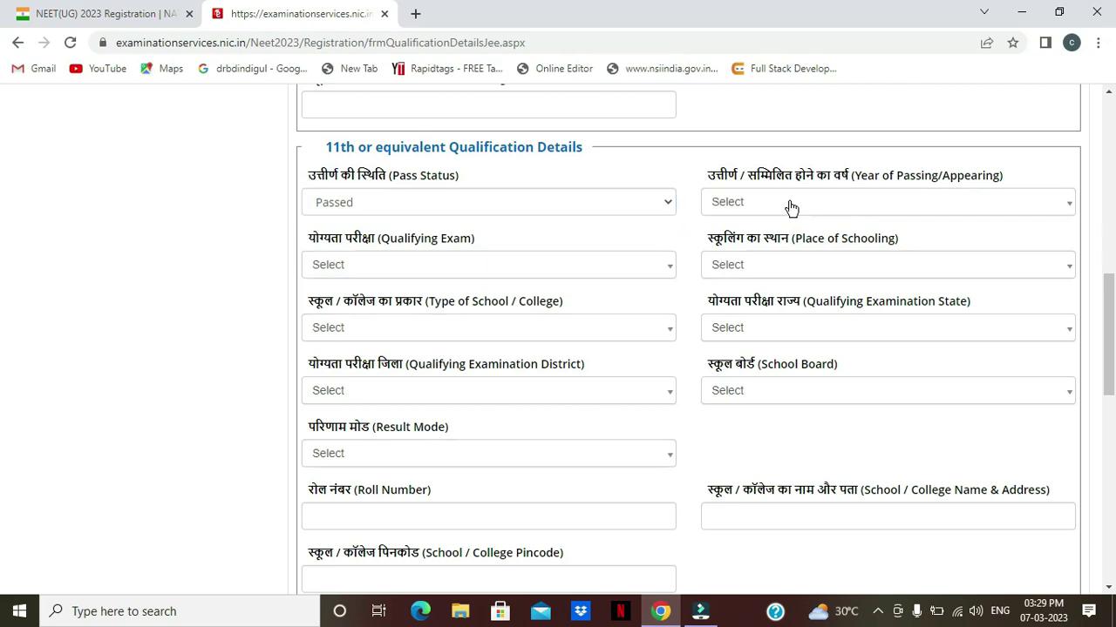
{"action": "left_click", "coordinate": [627, 277]}
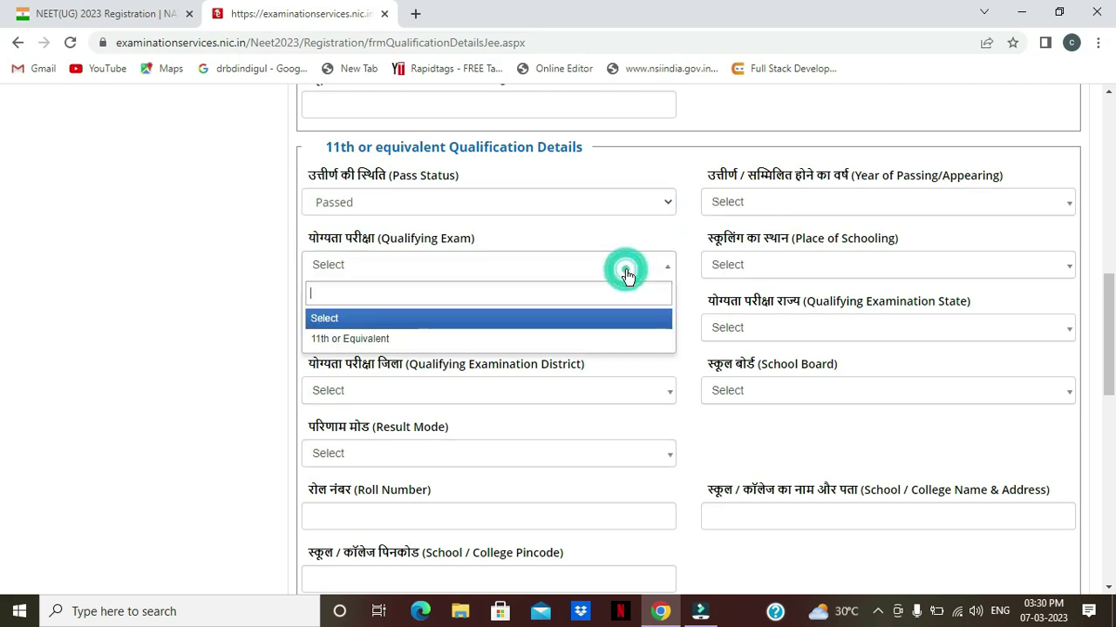
{"action": "left_click", "coordinate": [598, 339]}
{"action": "left_click", "coordinate": [848, 277]}
{"action": "left_click", "coordinate": [848, 277]}
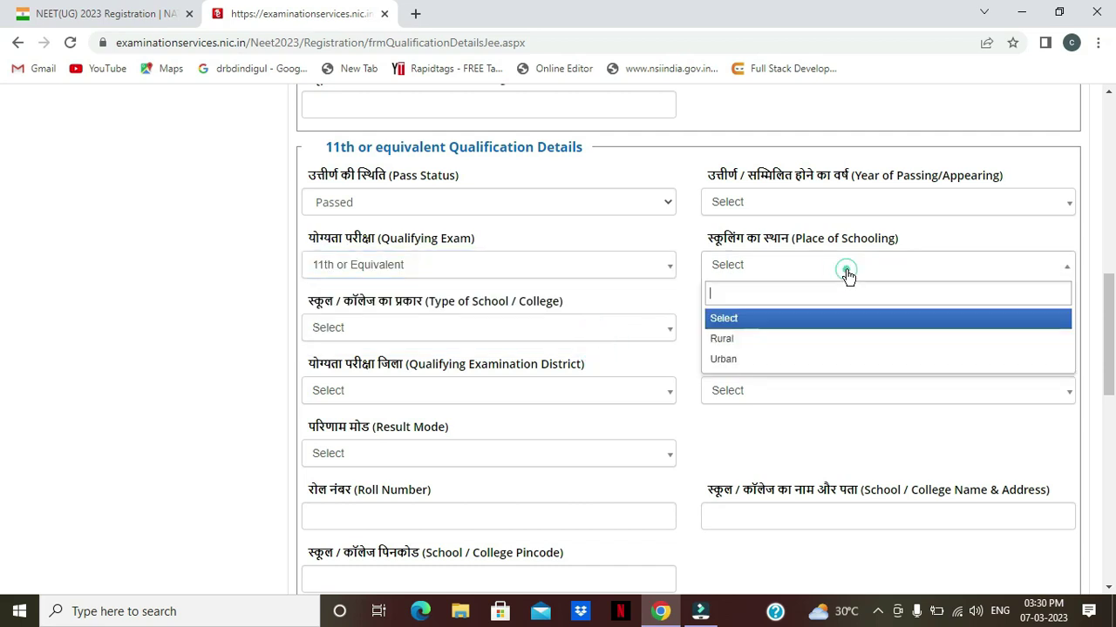
{"action": "left_click", "coordinate": [766, 361]}
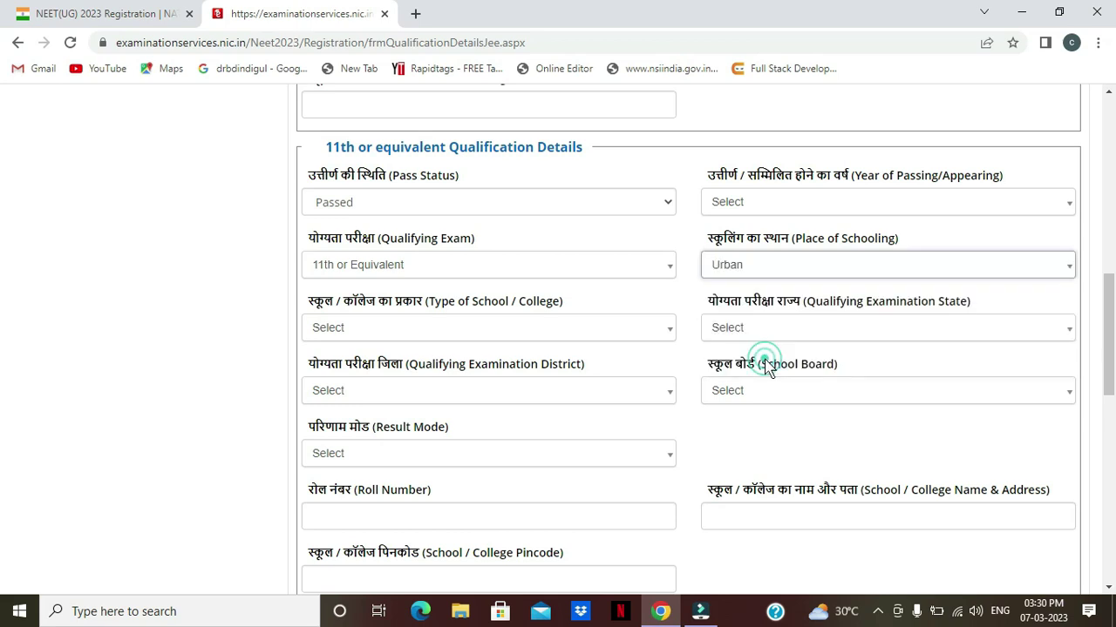
{"action": "left_click", "coordinate": [592, 337]}
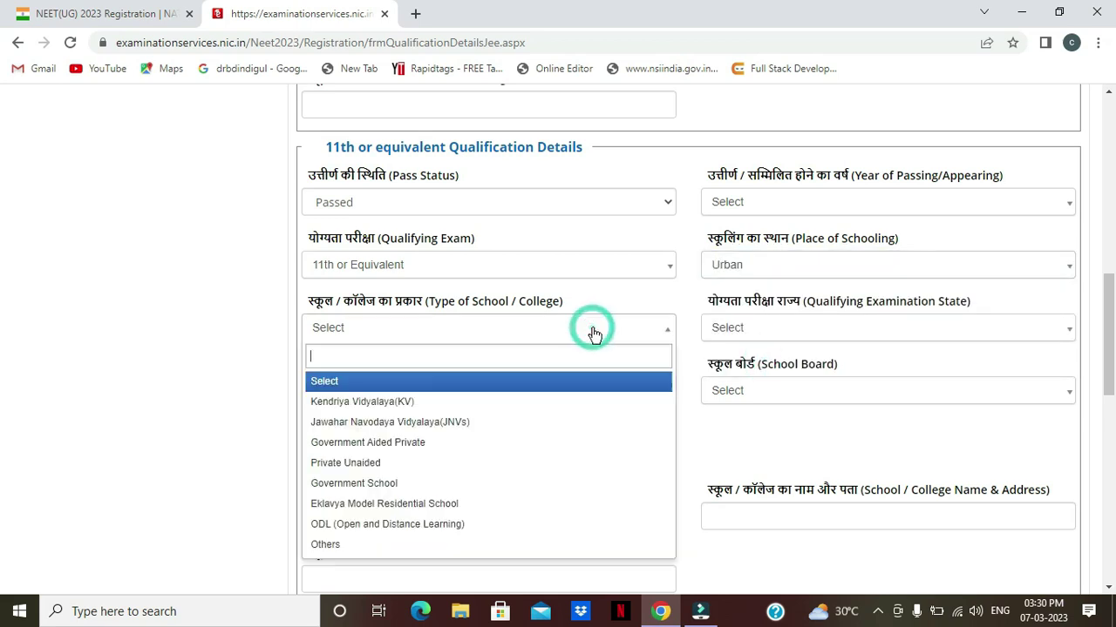
{"action": "left_click", "coordinate": [403, 485]}
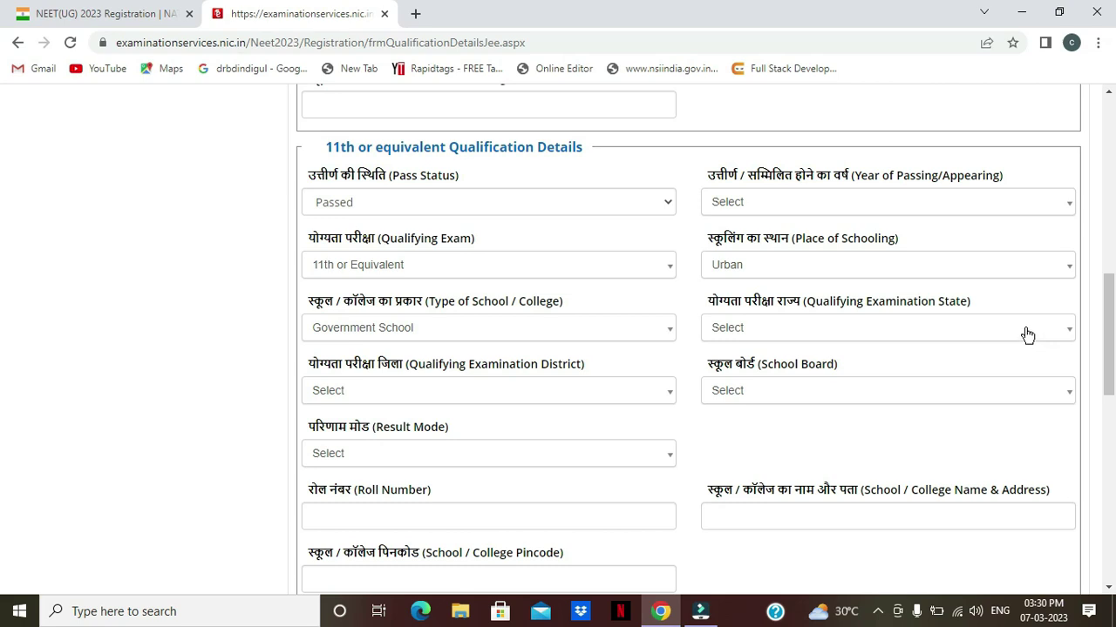
Step: Set the 11th to Tamil Nadu, Madurai, Tamil Nadu Higher Secondary board, Percentage result mode
{"action": "left_click", "coordinate": [1027, 336]}
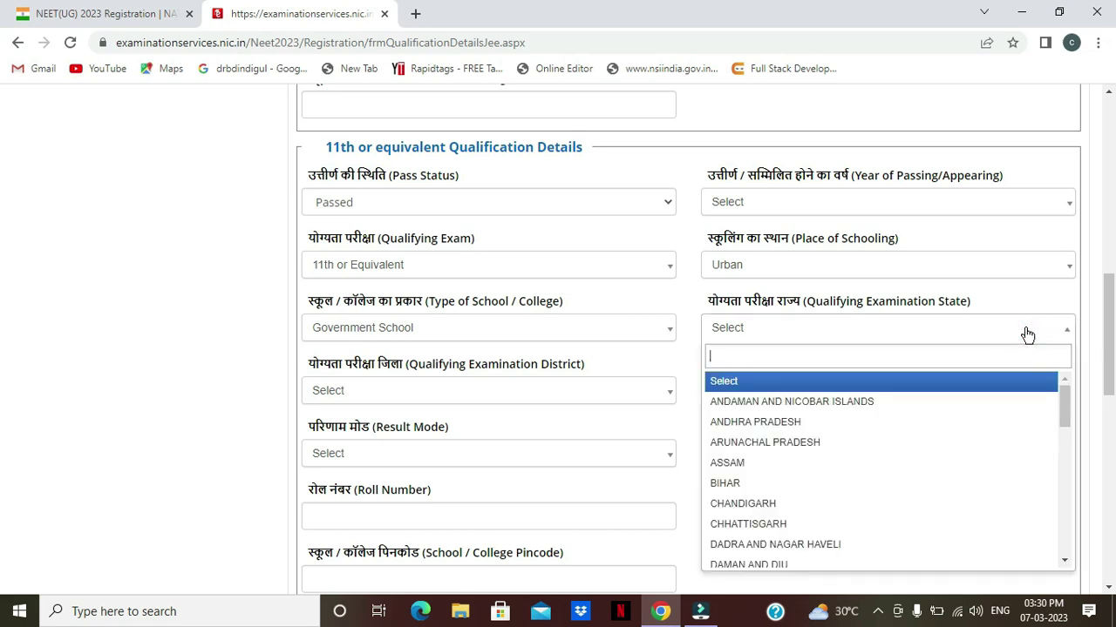
{"action": "type", "text": "tamil"}
{"action": "key", "text": "Return"}
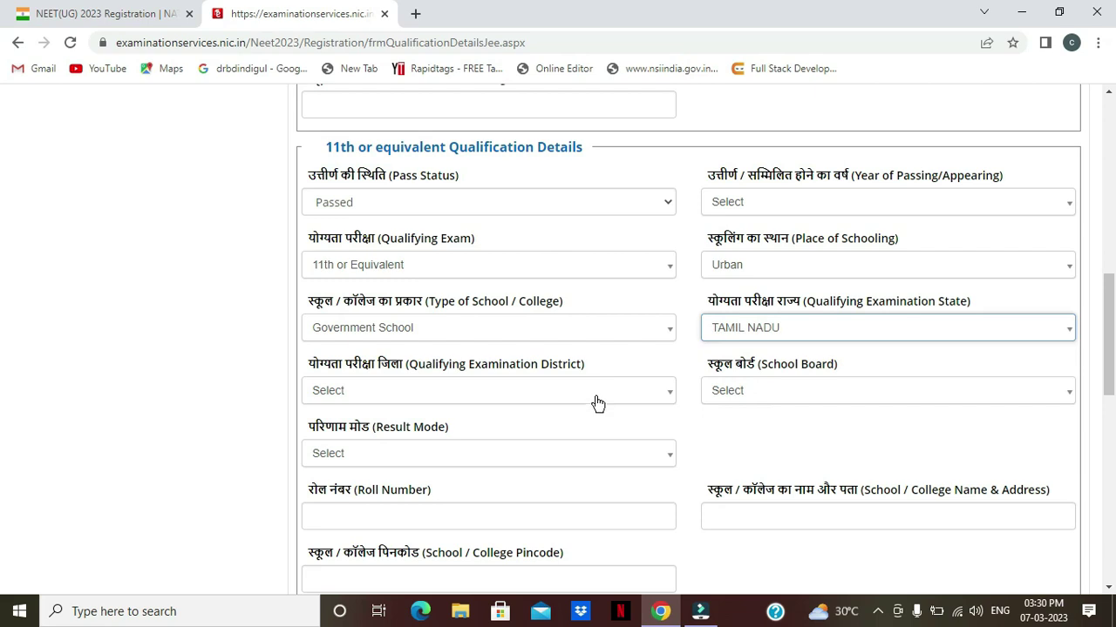
{"action": "left_click", "coordinate": [597, 403]}
{"action": "key", "text": "m"}
{"action": "left_click", "coordinate": [753, 398]}
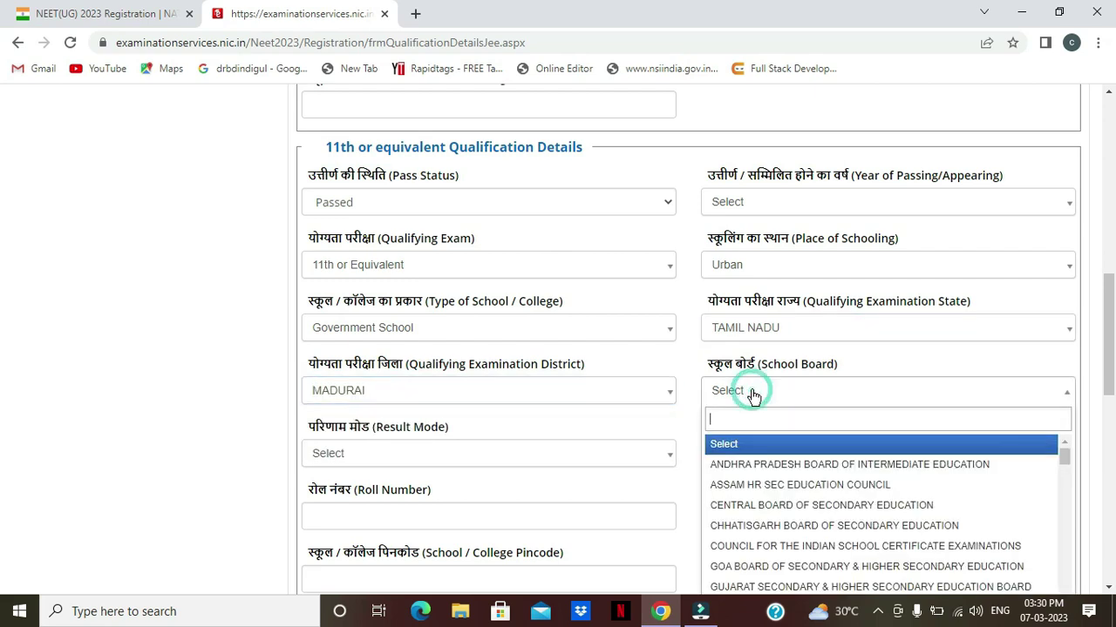
{"action": "type", "text": "ta"}
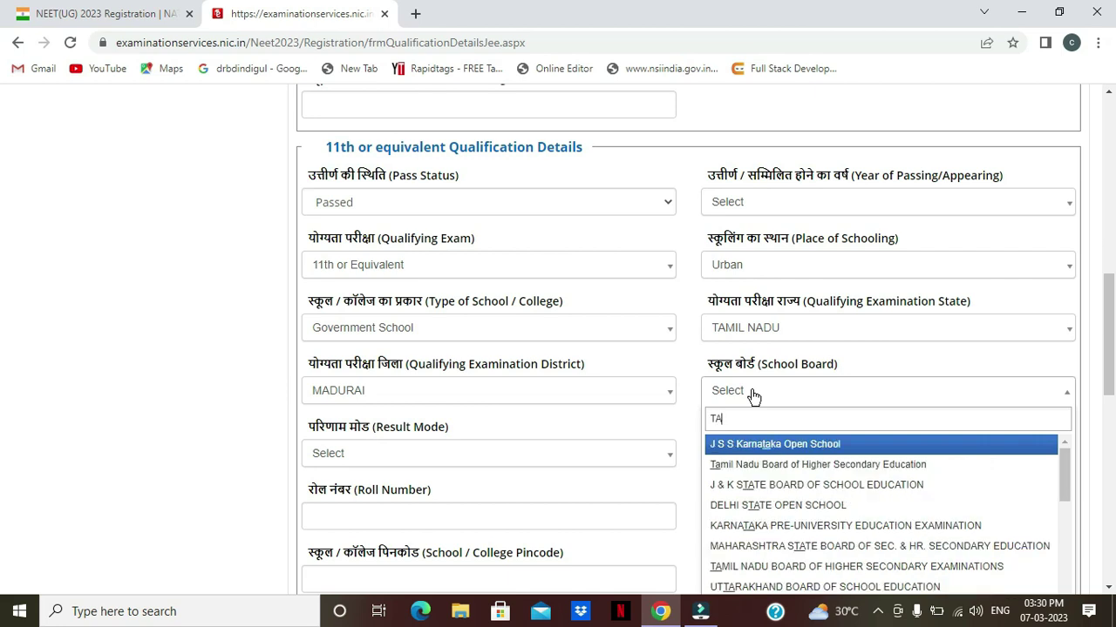
{"action": "key", "text": "Down"}
{"action": "key", "text": "Return"}
{"action": "left_click", "coordinate": [639, 459]}
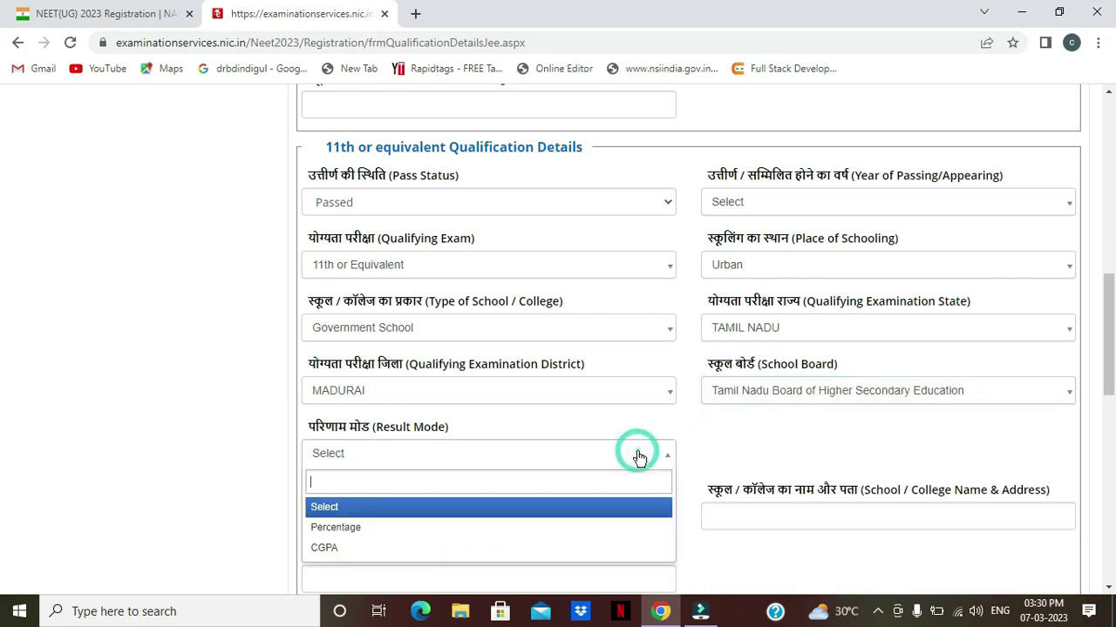
{"action": "left_click", "coordinate": [473, 528]}
{"action": "scroll", "coordinate": [265, 293], "scroll_direction": "down", "scroll_amount": 2}
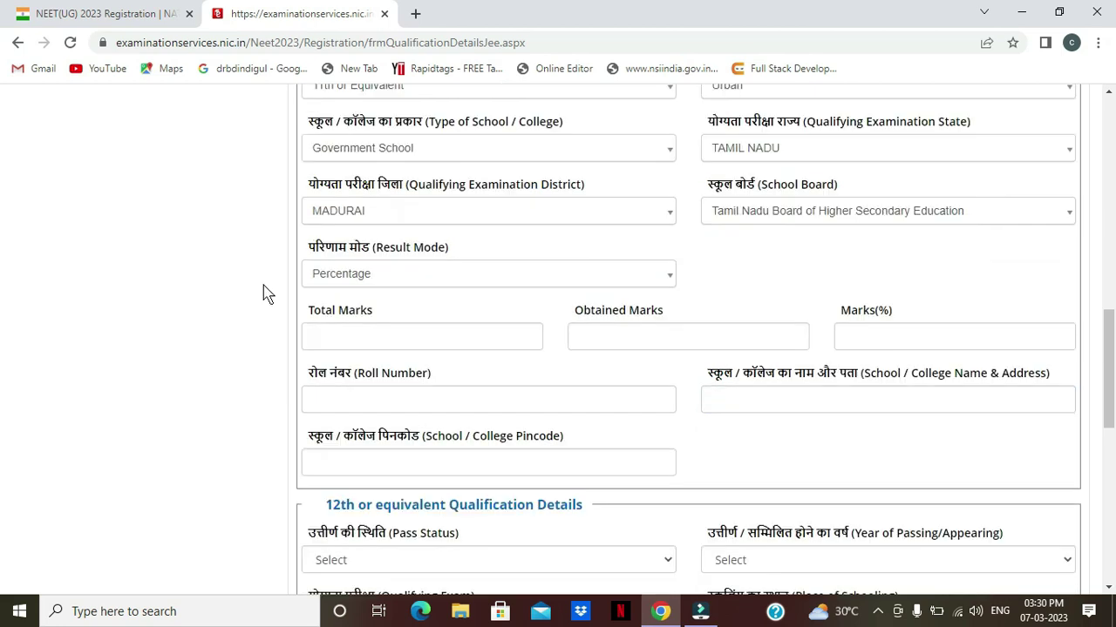
{"action": "left_click", "coordinate": [335, 339]}
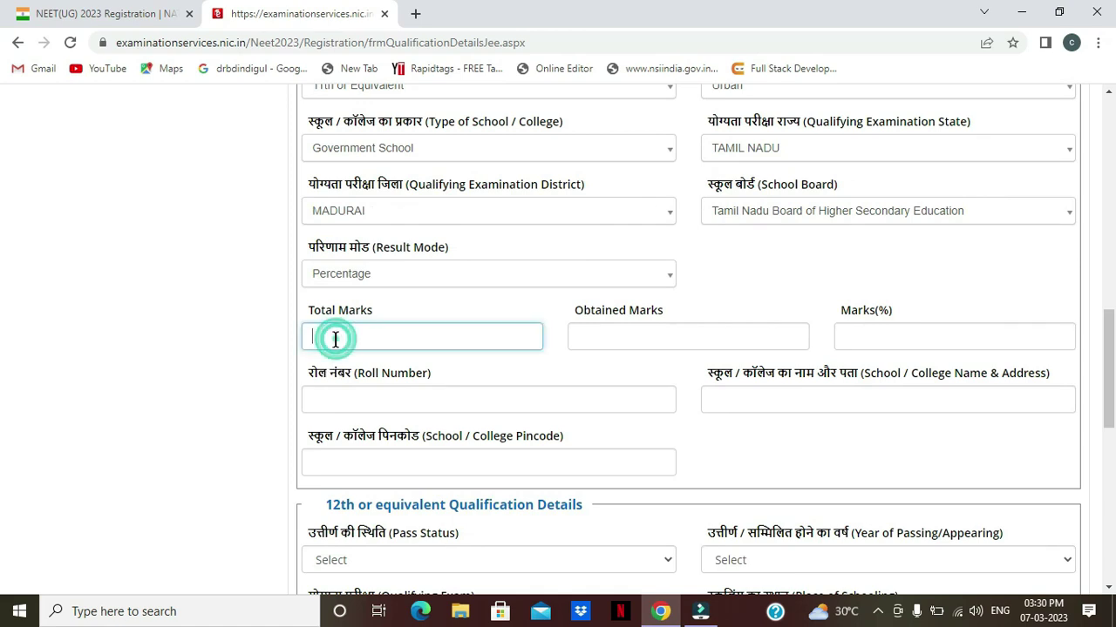
{"action": "left_click", "coordinate": [955, 340]}
{"action": "left_click", "coordinate": [876, 277]}
{"action": "left_click", "coordinate": [642, 399]}
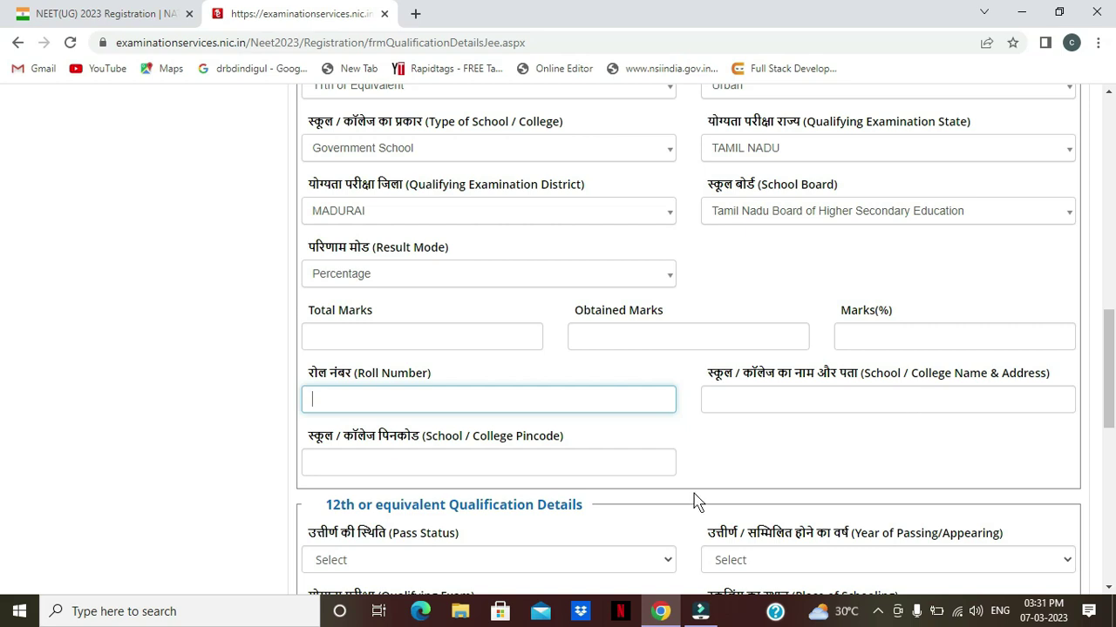
{"action": "left_click", "coordinate": [591, 456]}
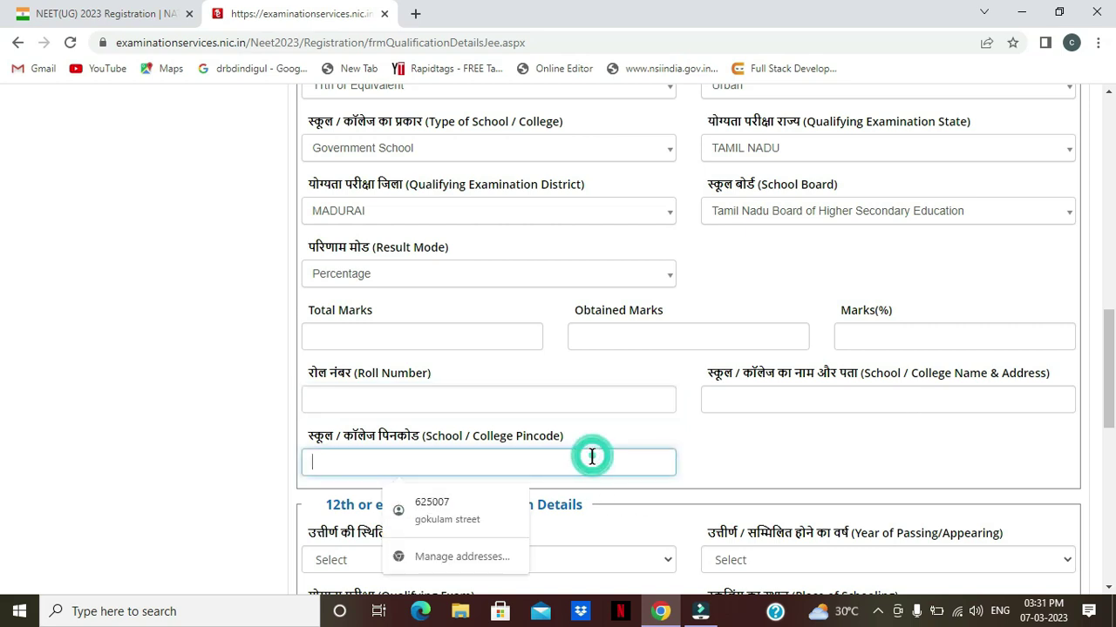
{"action": "left_click", "coordinate": [830, 427]}
{"action": "scroll", "coordinate": [851, 427], "scroll_direction": "down", "scroll_amount": 4}
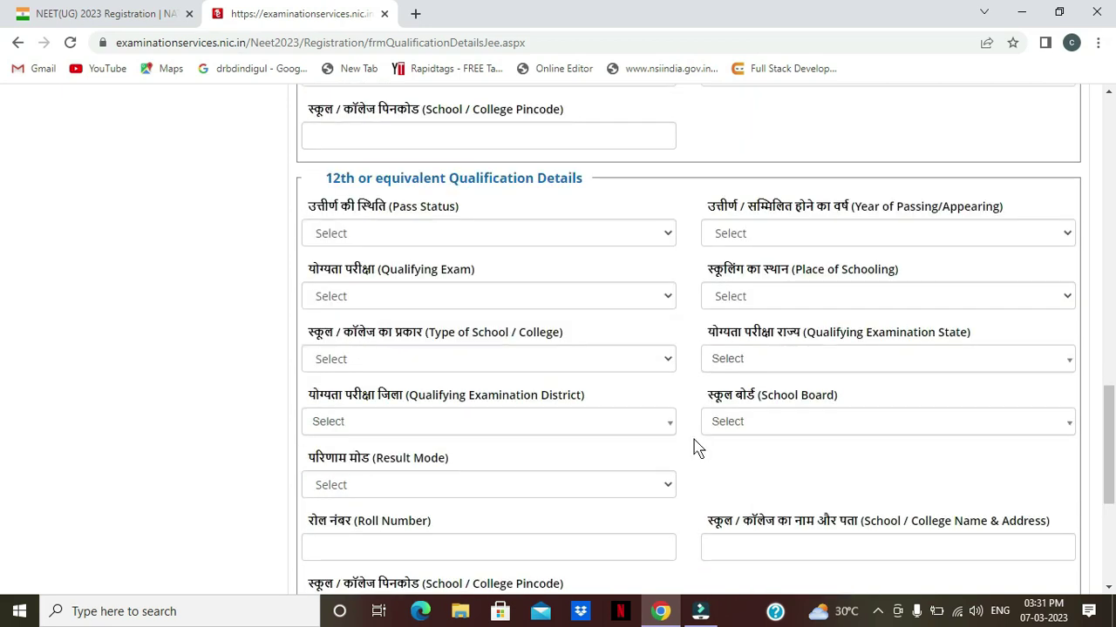
Step: Mark the 12th qualification as Passed and move to the security pin field
{"action": "left_click", "coordinate": [650, 244]}
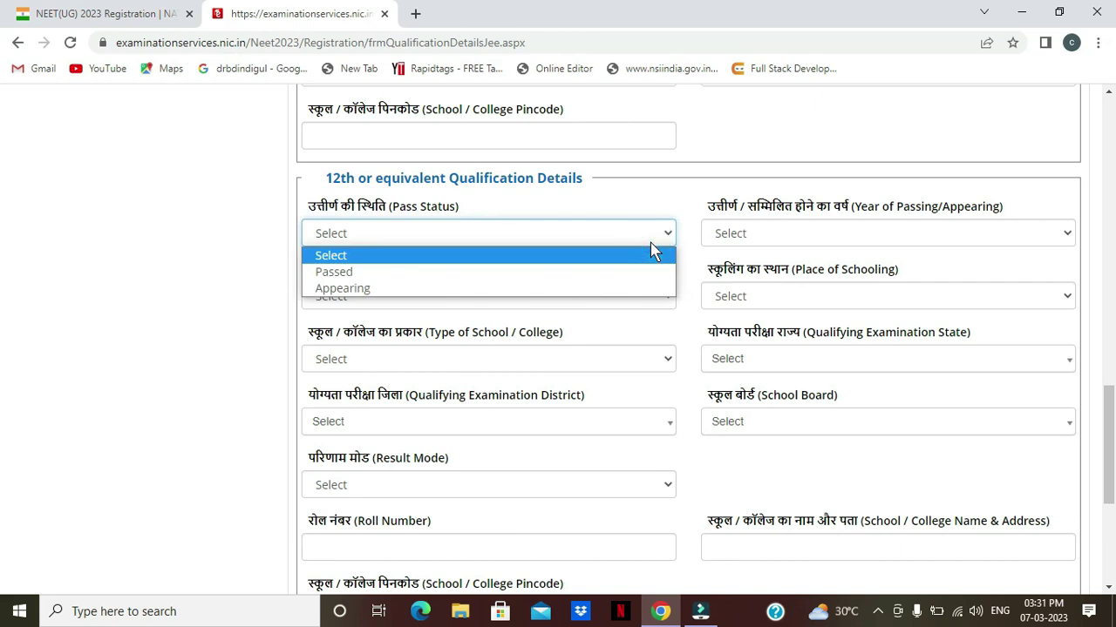
{"action": "left_click", "coordinate": [640, 272]}
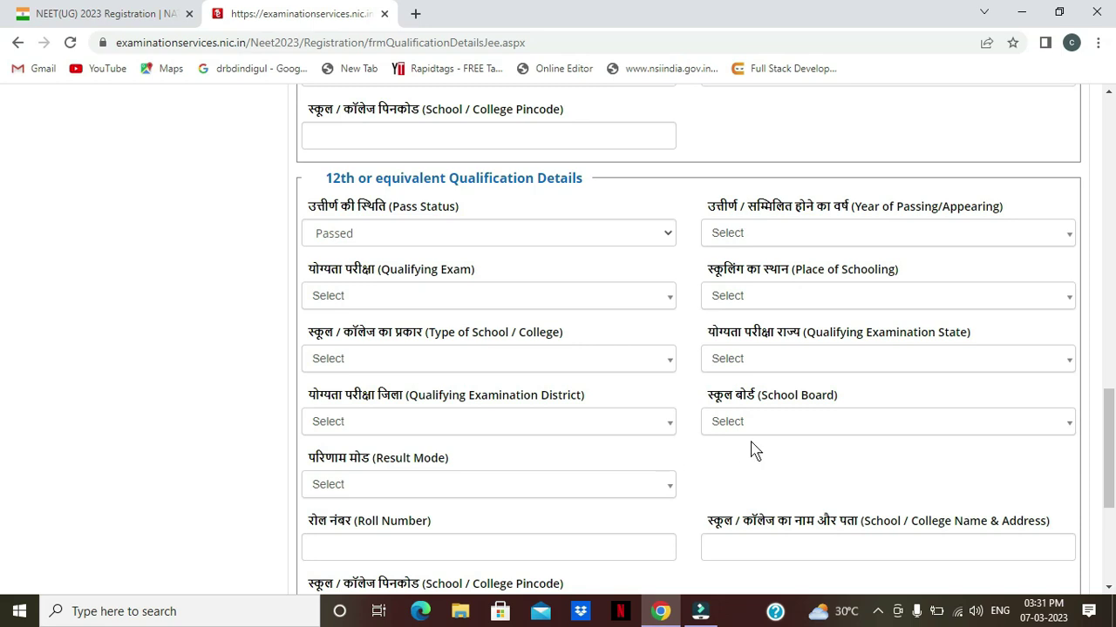
{"action": "scroll", "coordinate": [662, 318], "scroll_direction": "down", "scroll_amount": 4}
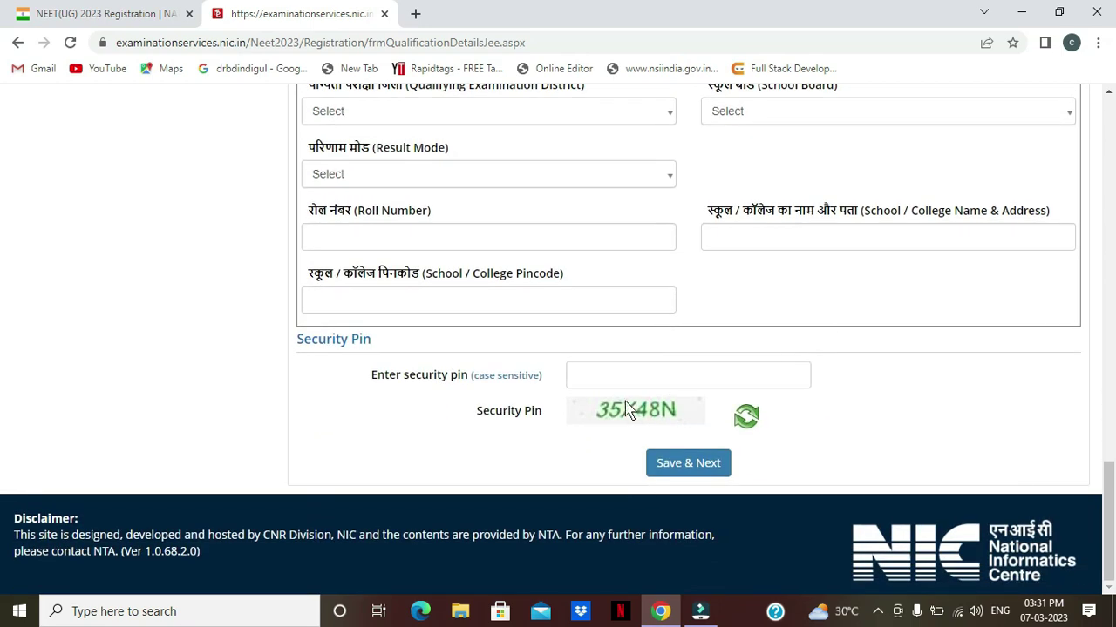
{"action": "left_click", "coordinate": [610, 376]}
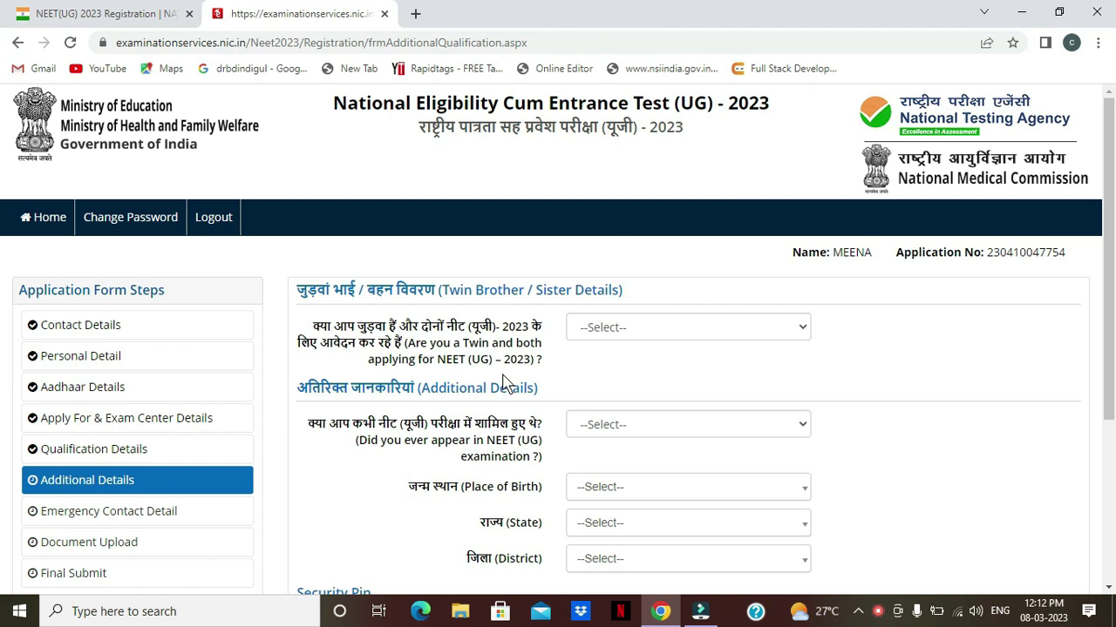
Step: Answer No to twin and previous NEET questions, set birthplace to India, and save
{"action": "left_click", "coordinate": [622, 340]}
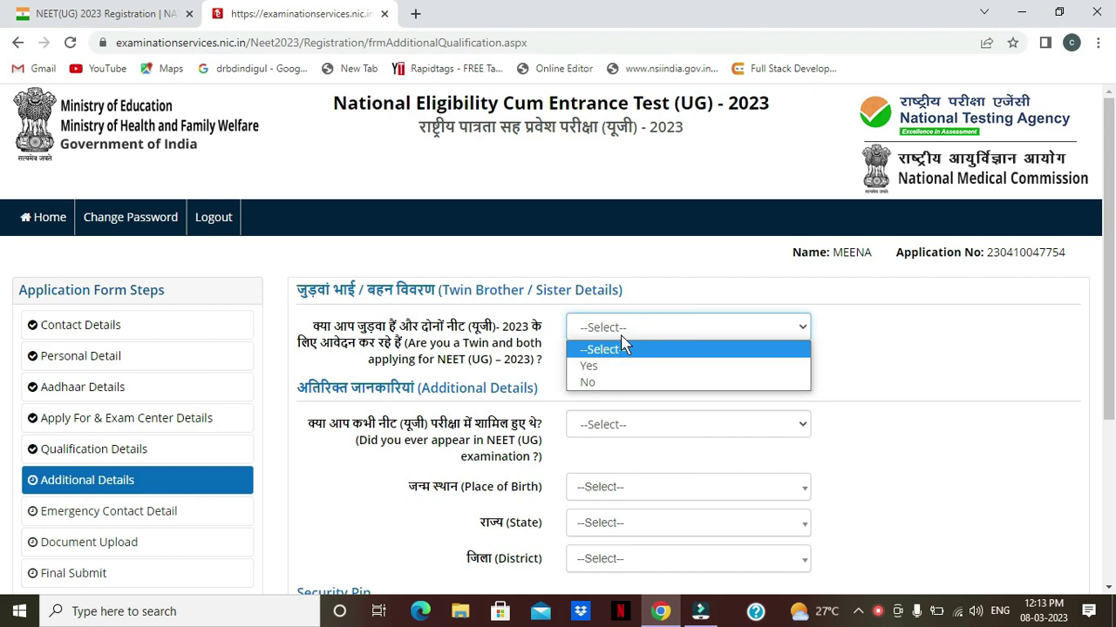
{"action": "left_click", "coordinate": [598, 382]}
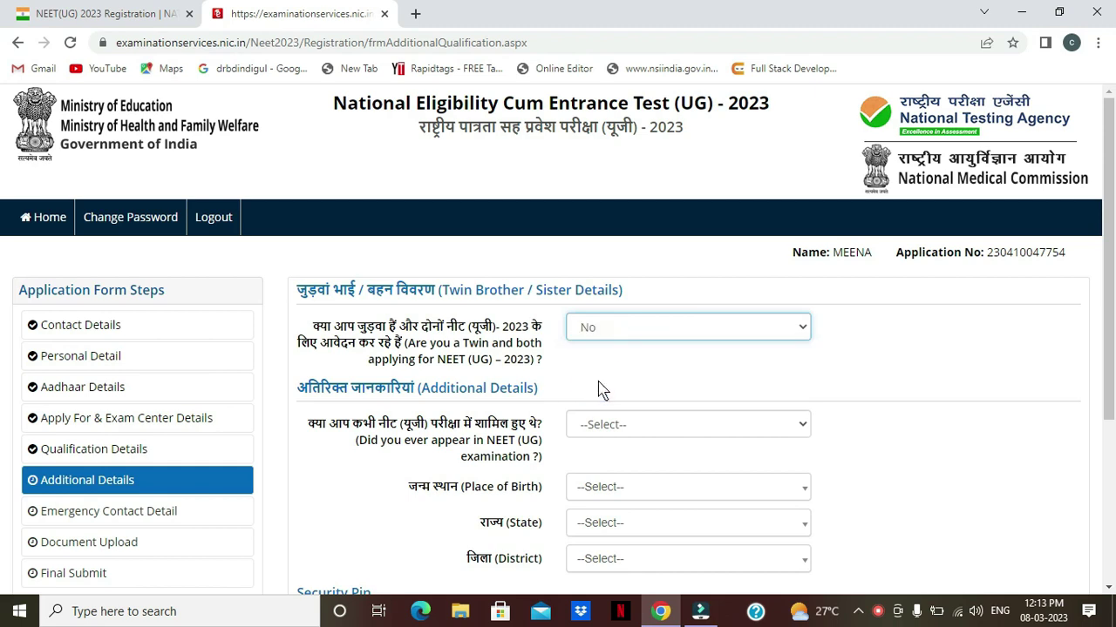
{"action": "scroll", "coordinate": [616, 388], "scroll_direction": "down", "scroll_amount": 2}
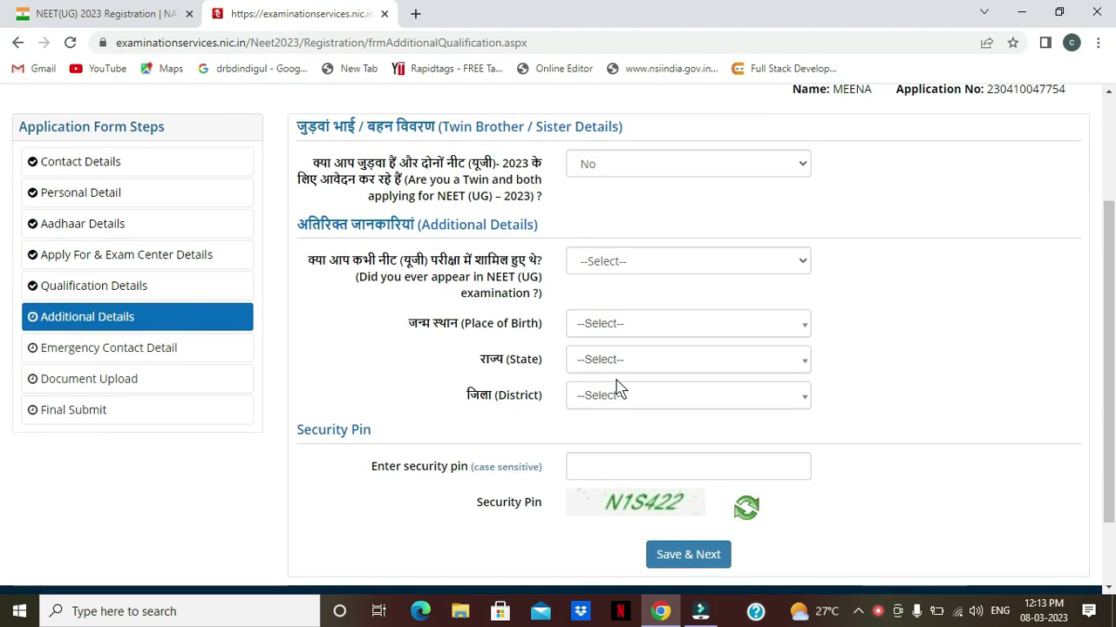
{"action": "left_click", "coordinate": [642, 263]}
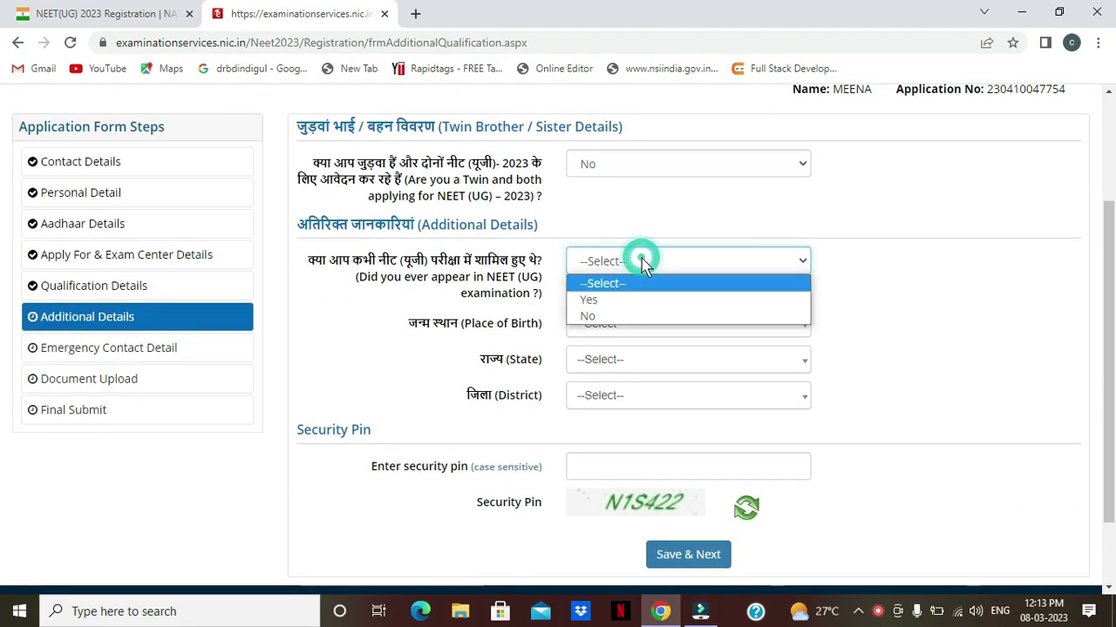
{"action": "left_click", "coordinate": [589, 318]}
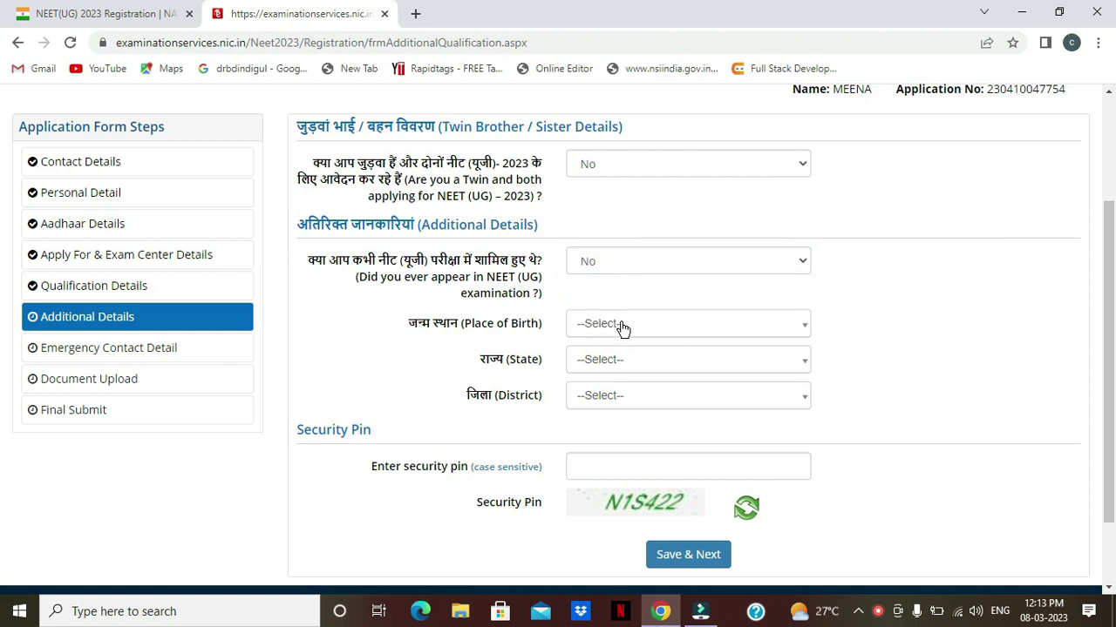
{"action": "left_click", "coordinate": [618, 324]}
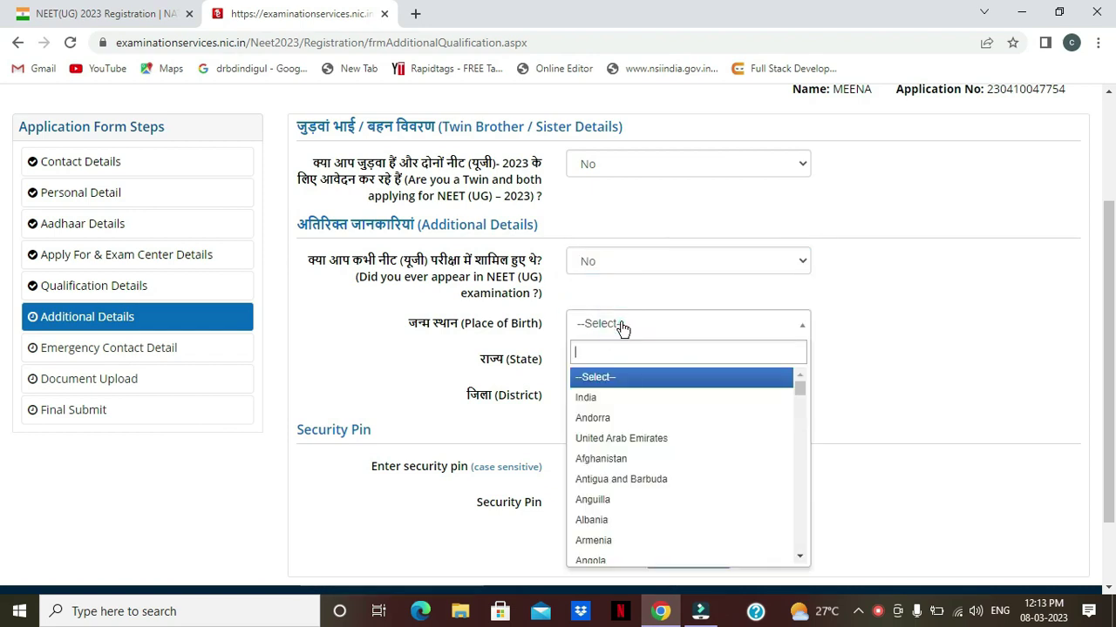
{"action": "left_click", "coordinate": [598, 396]}
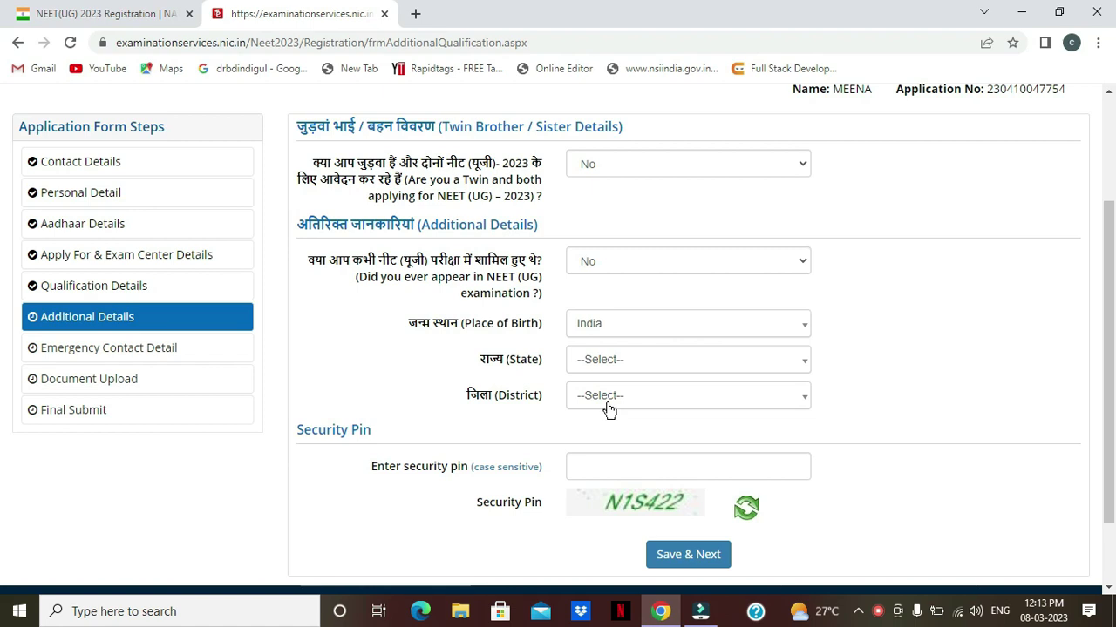
{"action": "scroll", "coordinate": [656, 383], "scroll_direction": "down", "scroll_amount": 2}
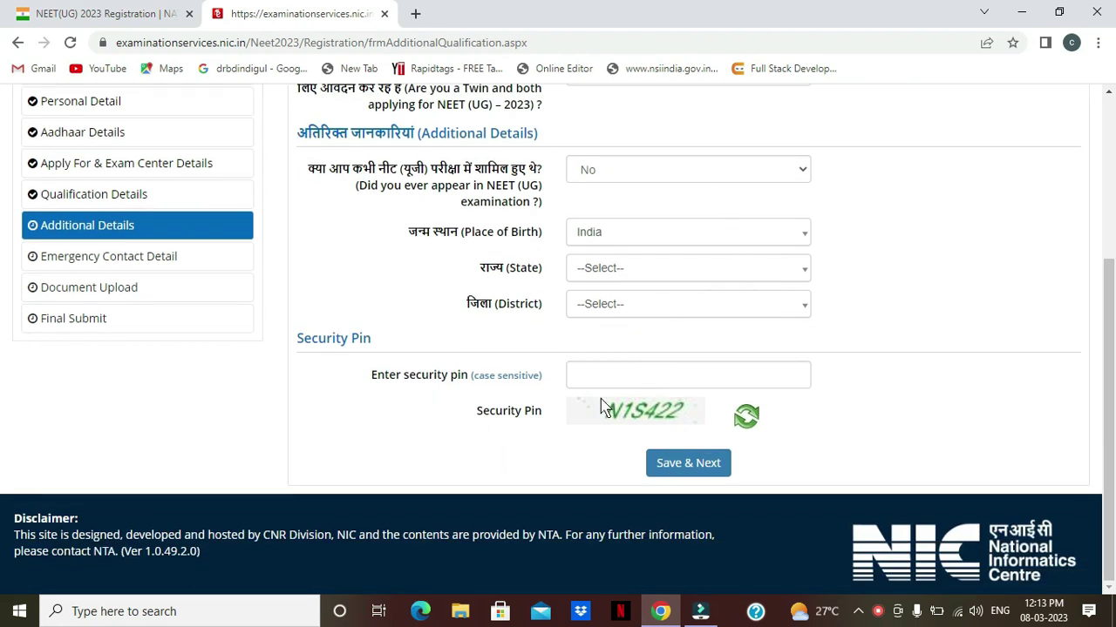
{"action": "left_click", "coordinate": [599, 377]}
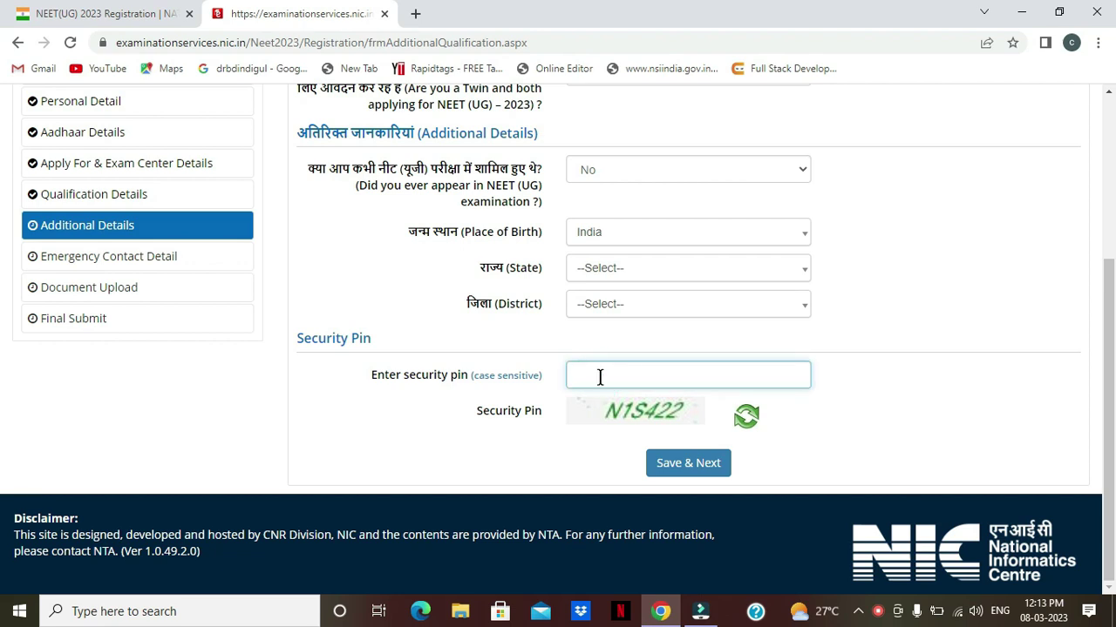
{"action": "left_click", "coordinate": [693, 471]}
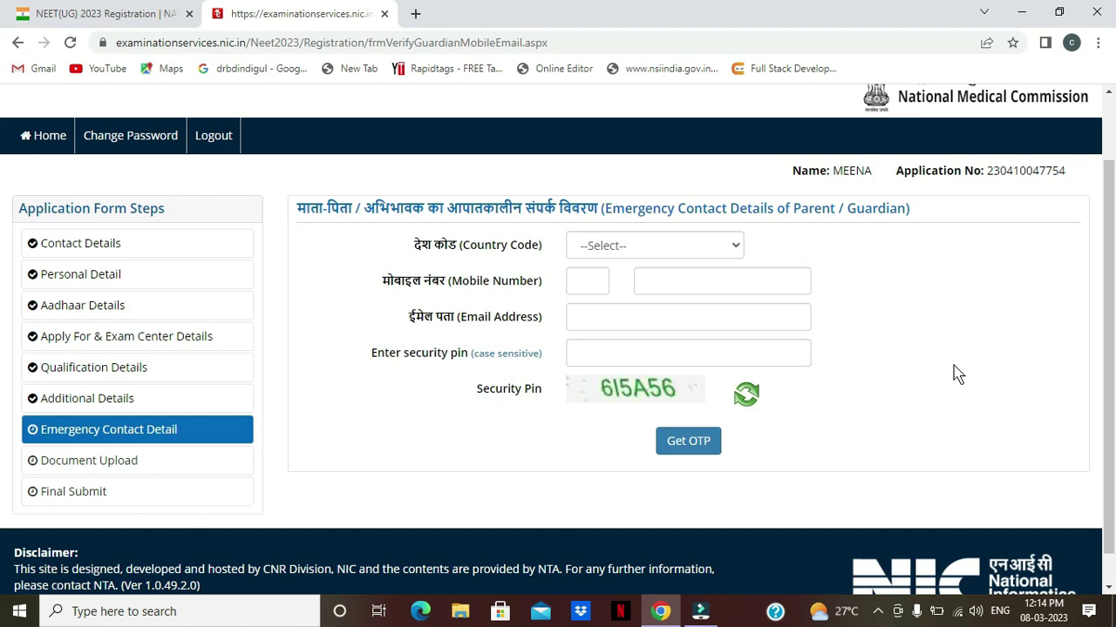
Step: Set the guardian's emergency contact country code to India
{"action": "left_click", "coordinate": [663, 250]}
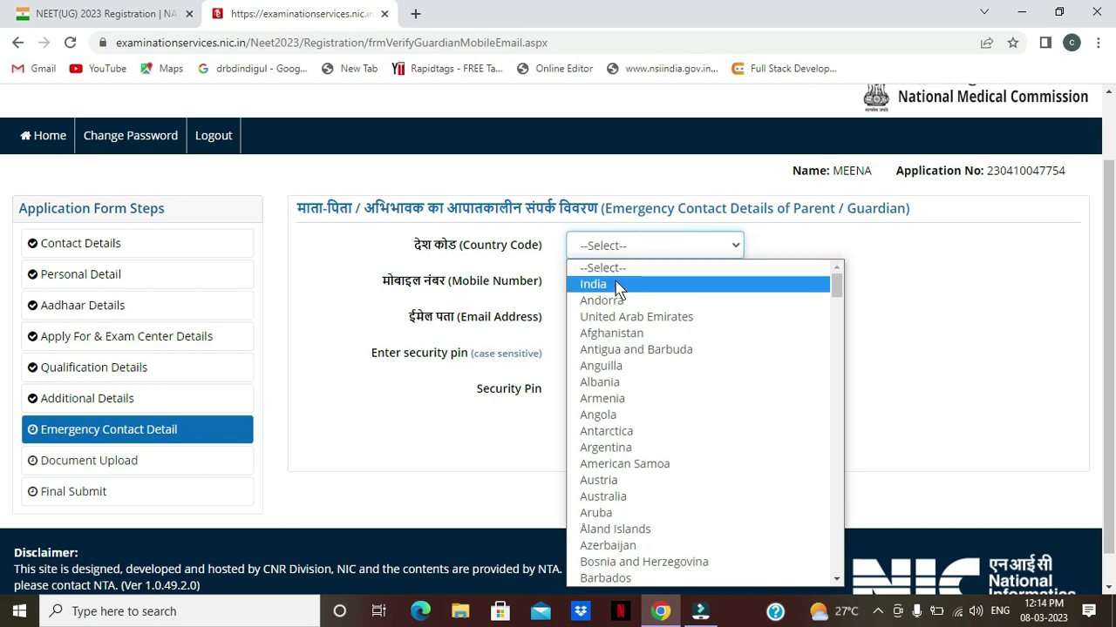
{"action": "left_click", "coordinate": [617, 285]}
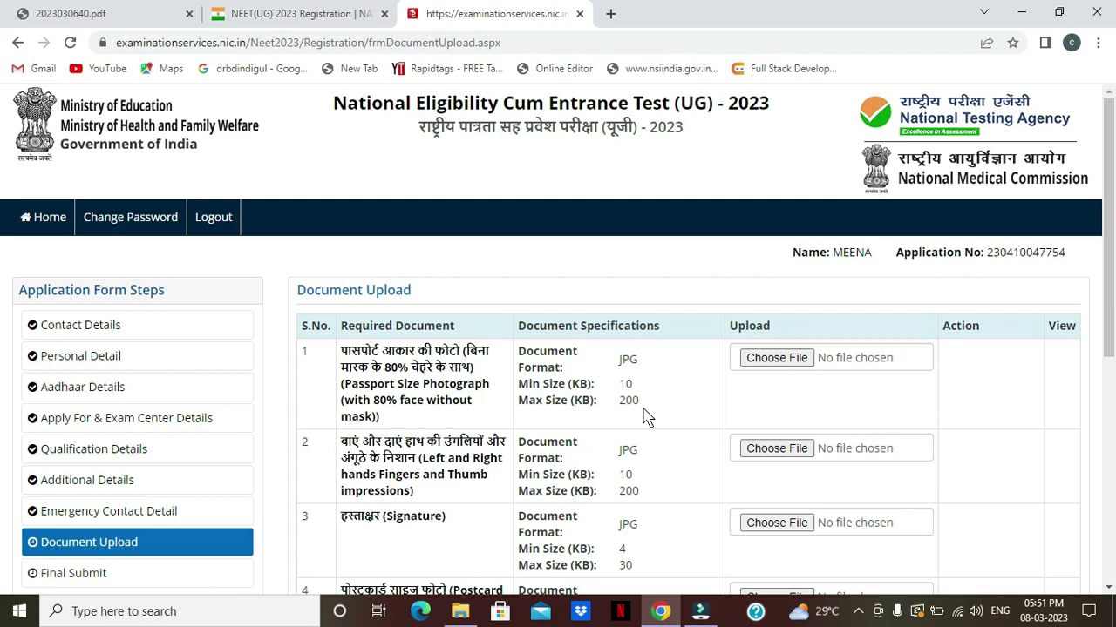
Step: Switch to the bulletin PDF's sample passport-size photograph page (page 114)
{"action": "key", "text": "ctrl+1"}
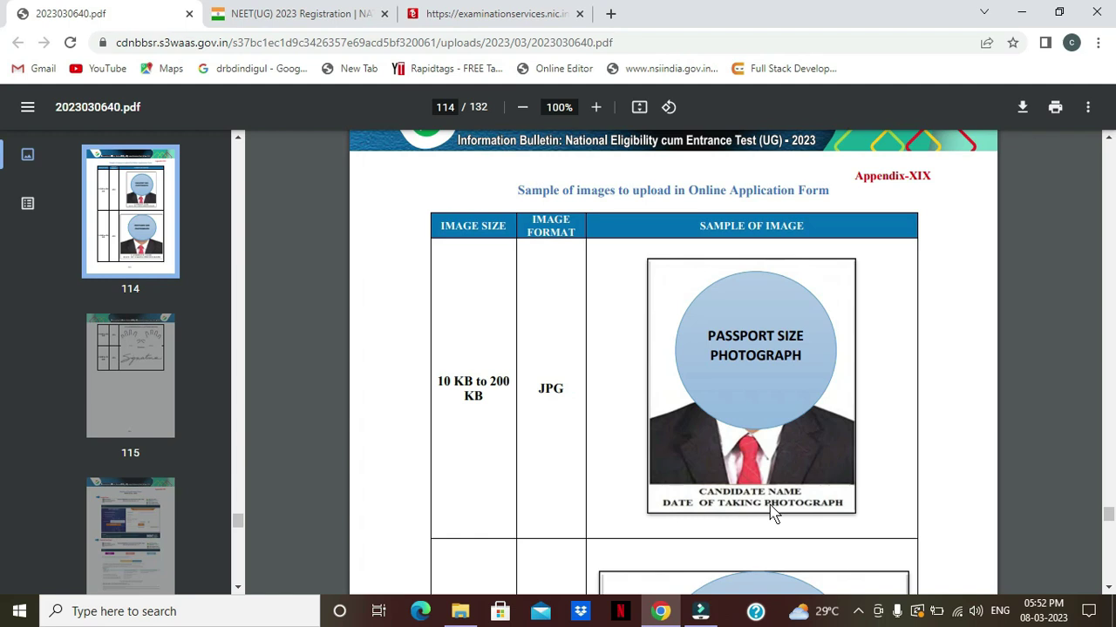
Step: Compare the bulletin's page-115 thumb and signature samples, ending on the Document Upload form
{"action": "key", "text": "ctrl+3"}
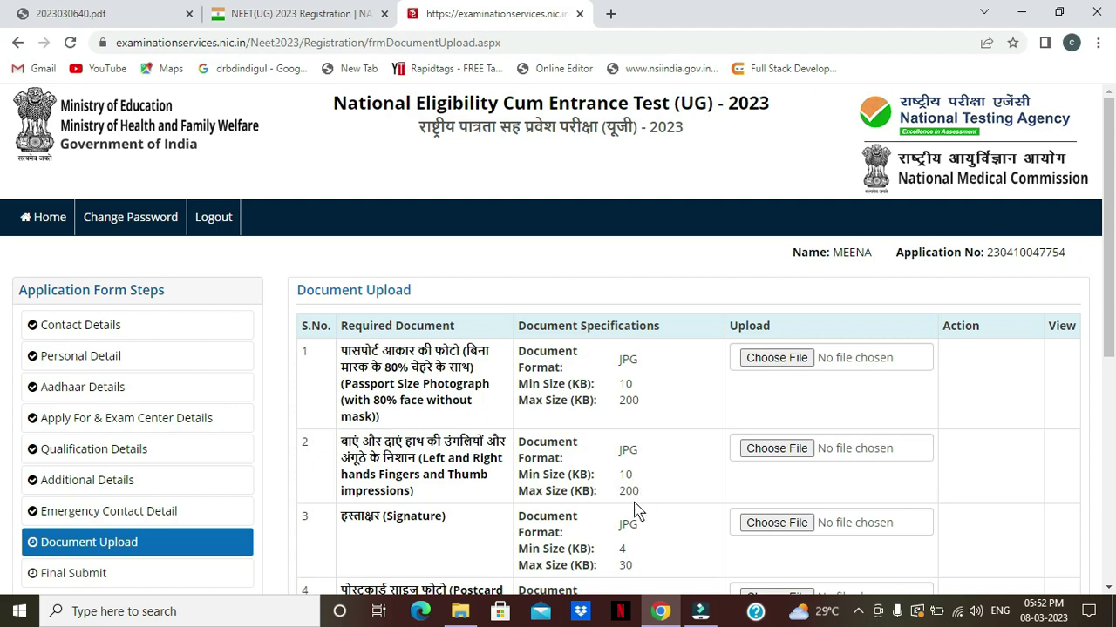
{"action": "key", "text": "ctrl+Tab"}
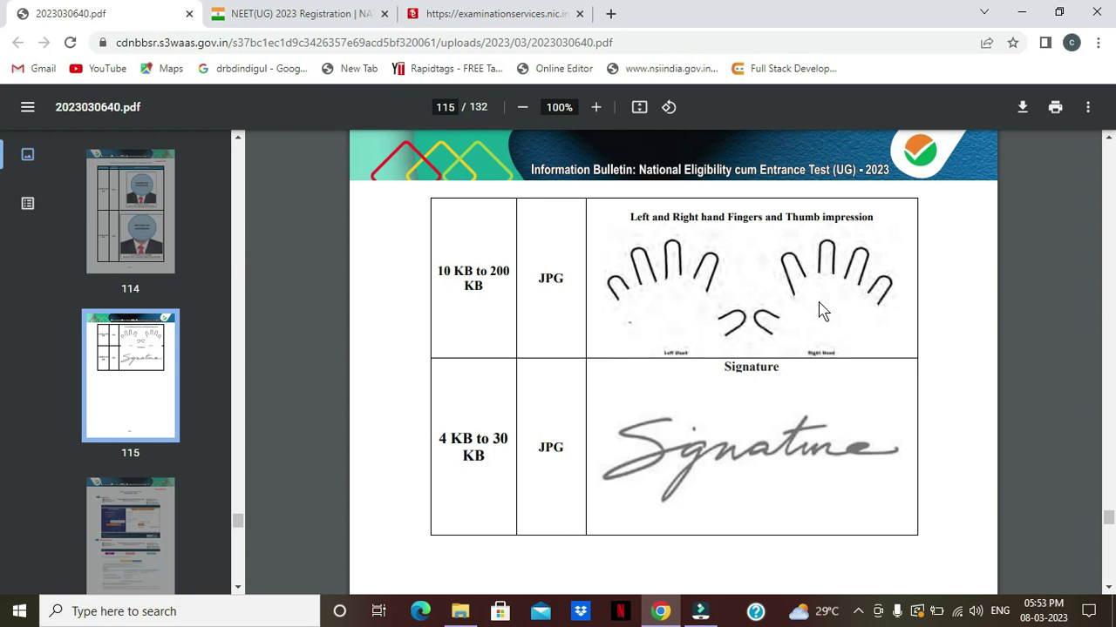
{"action": "key", "text": "ctrl+3"}
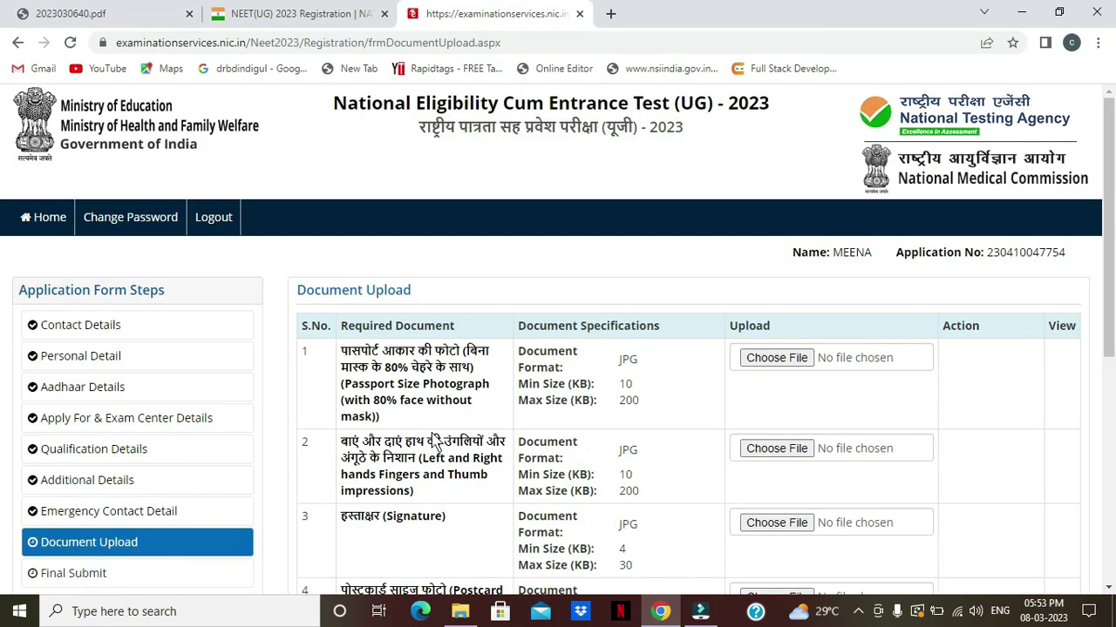
Step: Scroll through the required documents table, then view the bulletin's postcard-size photo sample
{"action": "scroll", "coordinate": [477, 433], "scroll_direction": "down", "scroll_amount": 1}
{"action": "scroll", "coordinate": [477, 433], "scroll_direction": "down", "scroll_amount": 1}
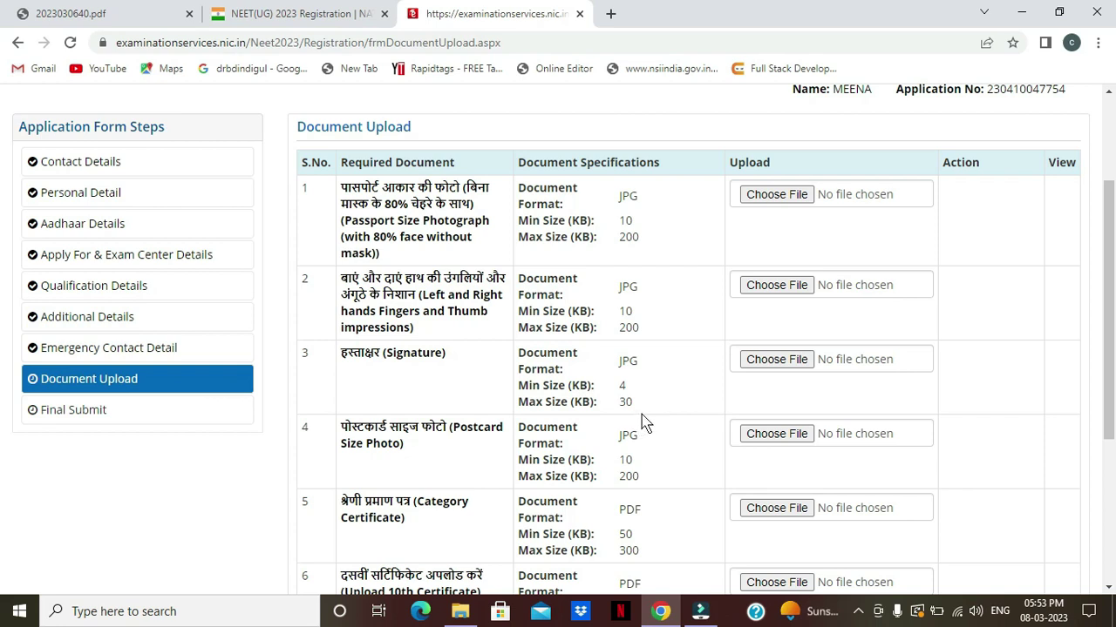
{"action": "scroll", "coordinate": [645, 422], "scroll_direction": "down", "scroll_amount": 1}
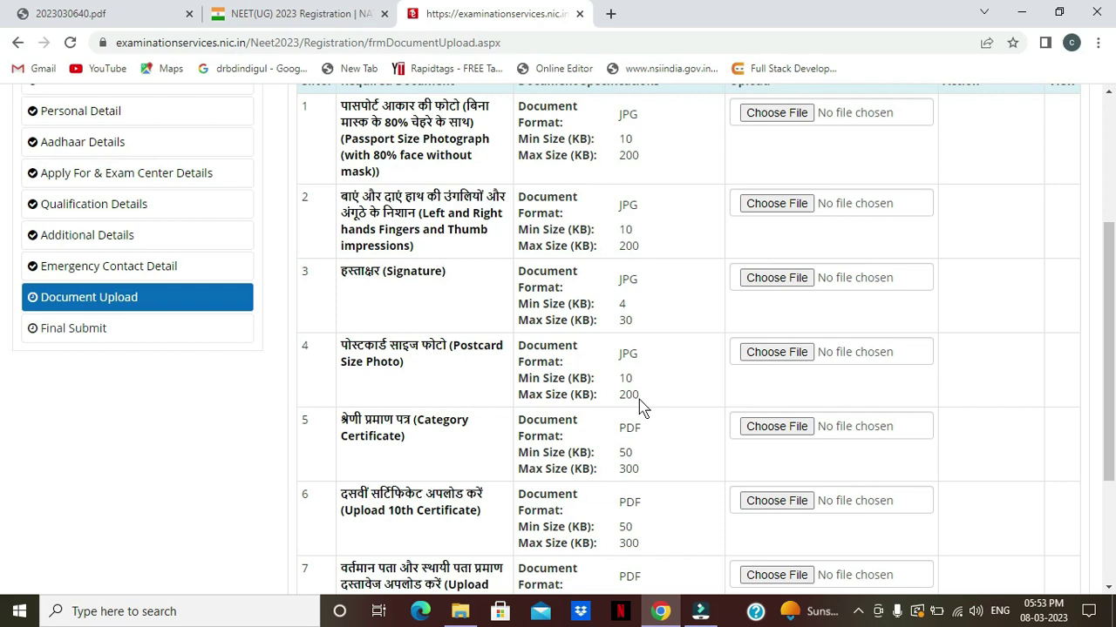
{"action": "key", "text": "ctrl+1"}
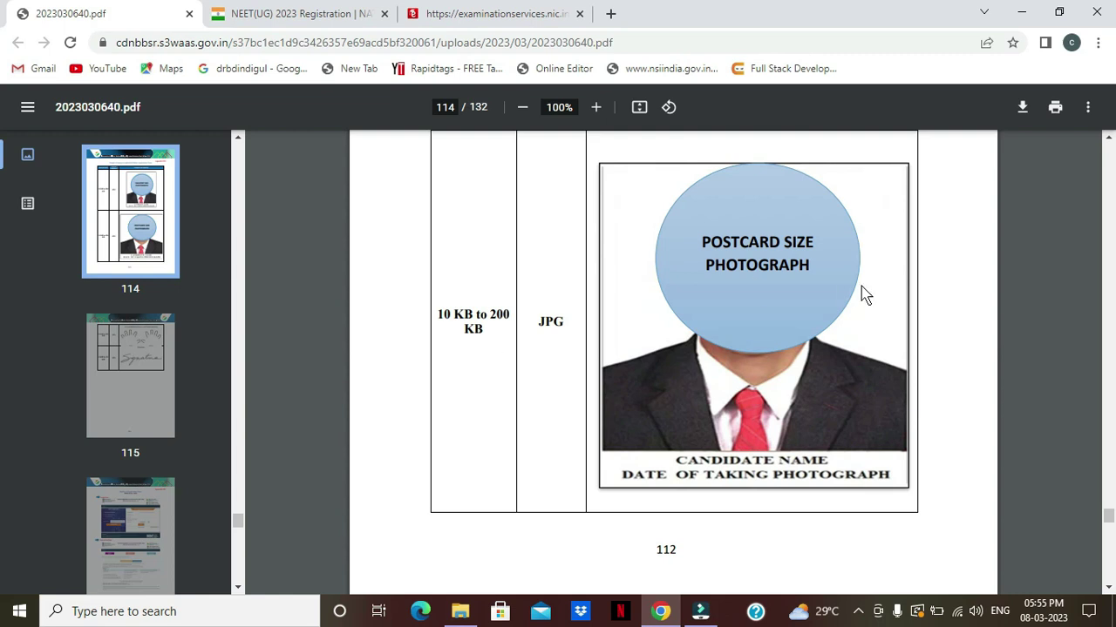
Step: Switch from the PDF viewer back to the NEET Document Upload tab
{"action": "key", "text": "ctrl+3"}
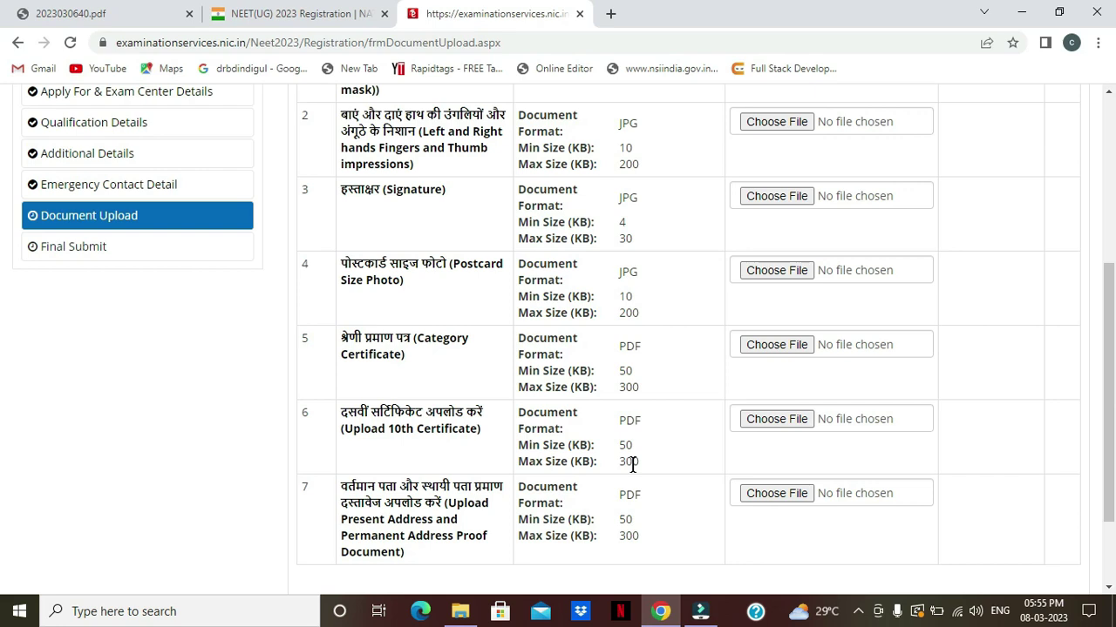
Step: Scroll down the Document Upload page to review the uploaded document rows
{"action": "scroll", "coordinate": [667, 436], "scroll_direction": "down", "scroll_amount": 3}
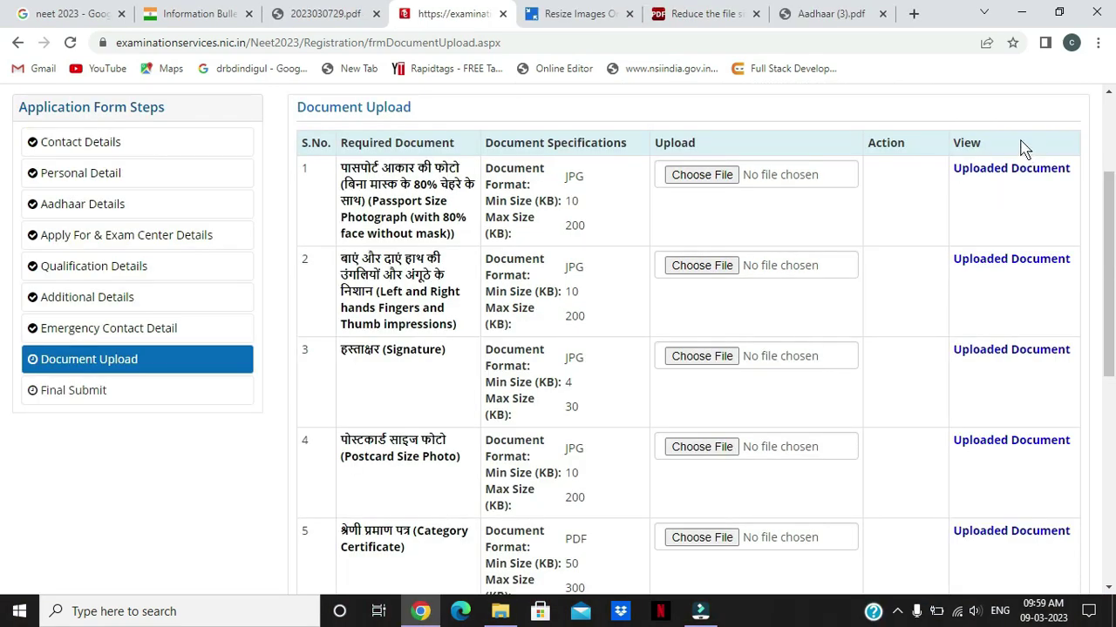
Step: Scroll to Enter Security Pin and type the characters shown in the security pin image
{"action": "scroll", "coordinate": [994, 322], "scroll_direction": "down", "scroll_amount": 1}
{"action": "scroll", "coordinate": [993, 322], "scroll_direction": "down", "scroll_amount": 5}
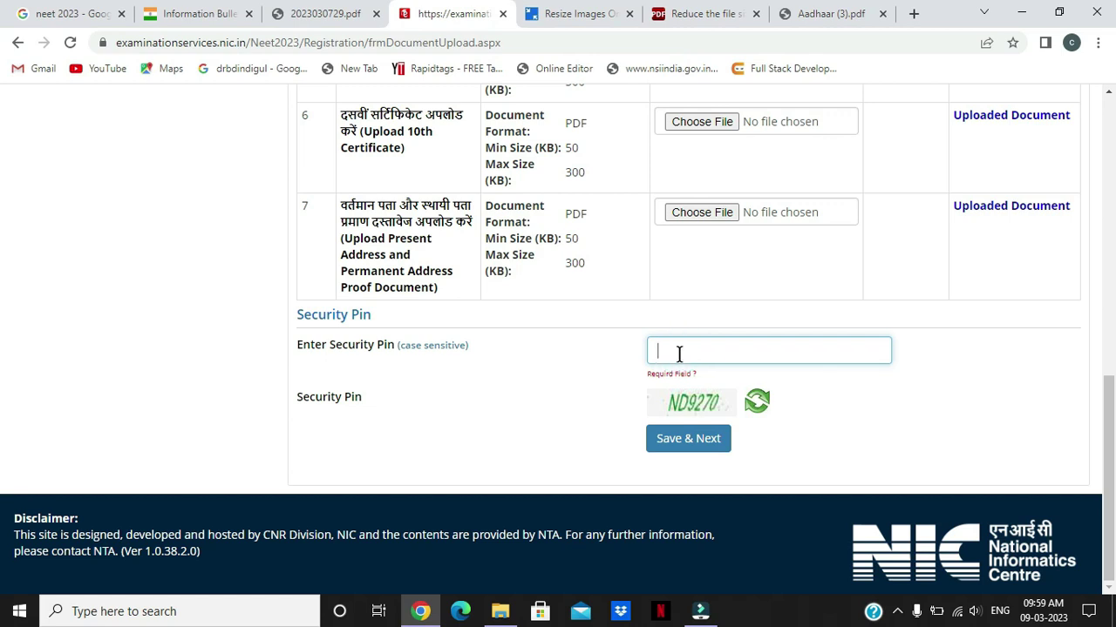
{"action": "type", "text": "ND"}
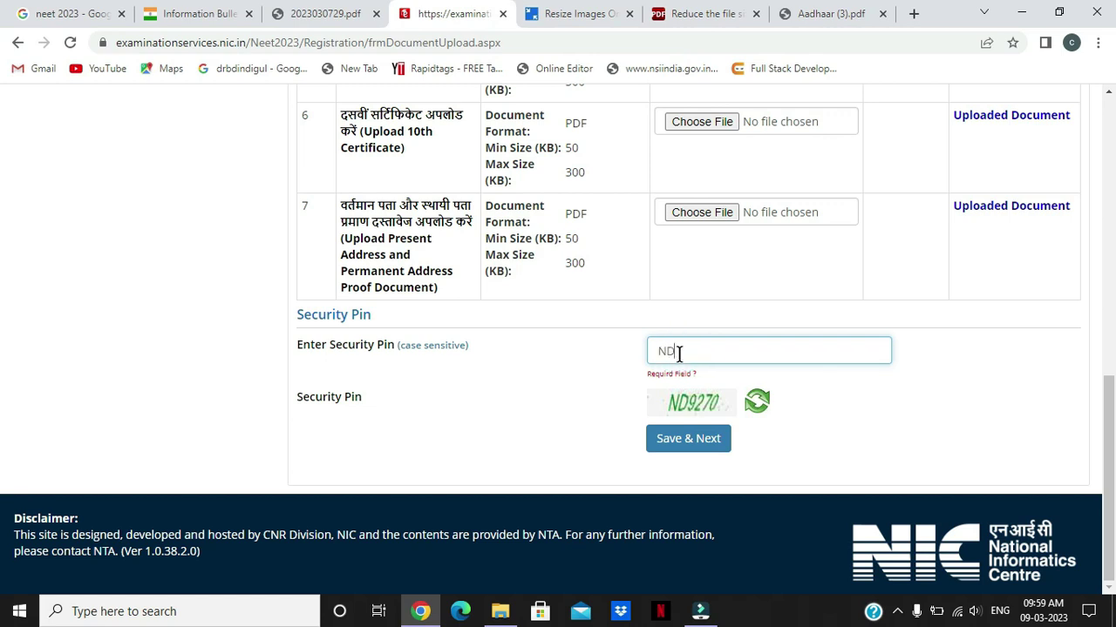